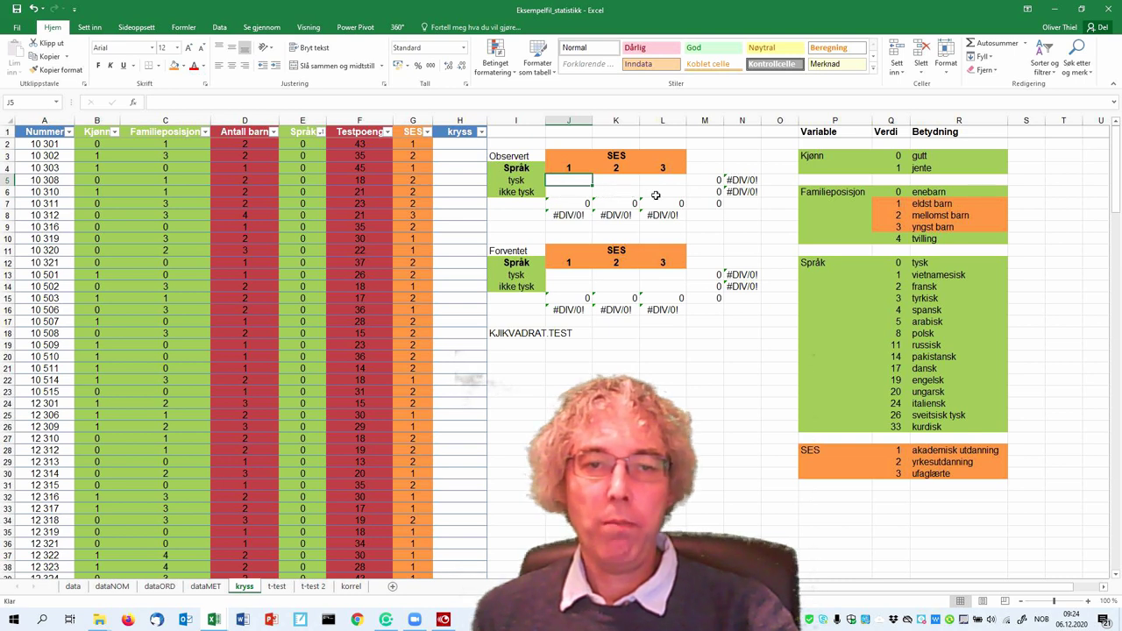
pyautogui.click(456, 144)
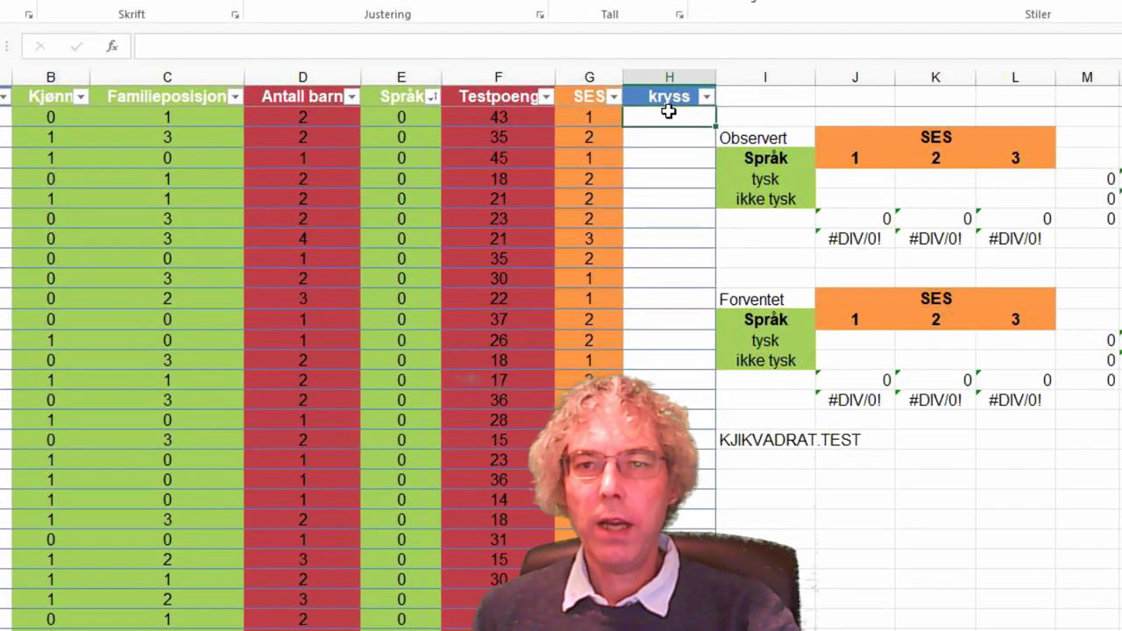
pyautogui.click(387, 45)
pyautogui.write('=')
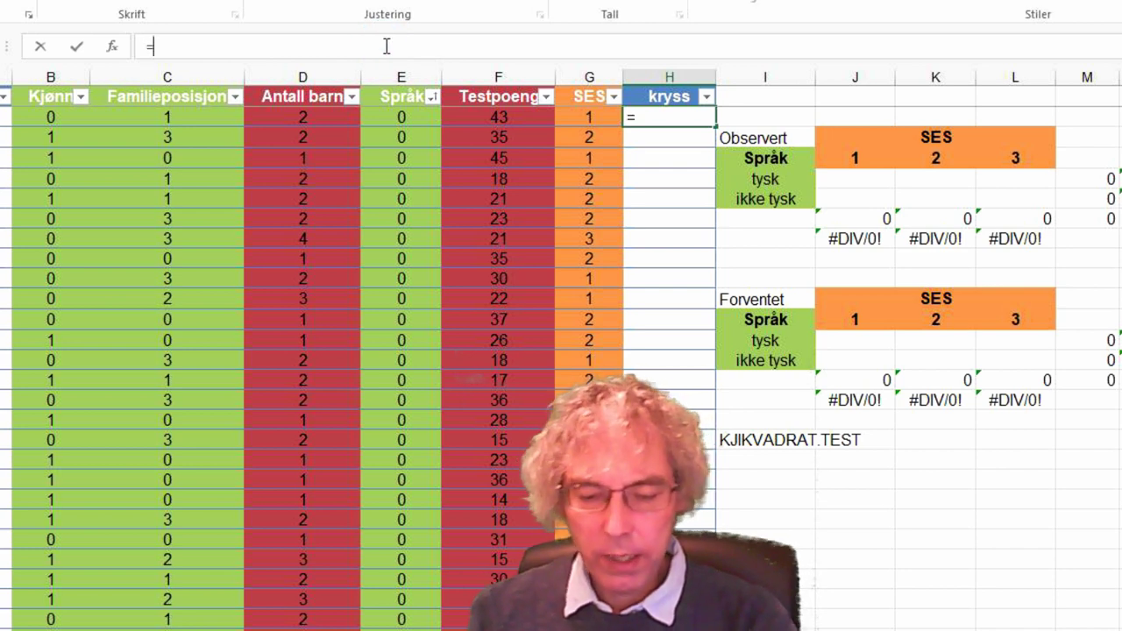
pyautogui.write('HV')
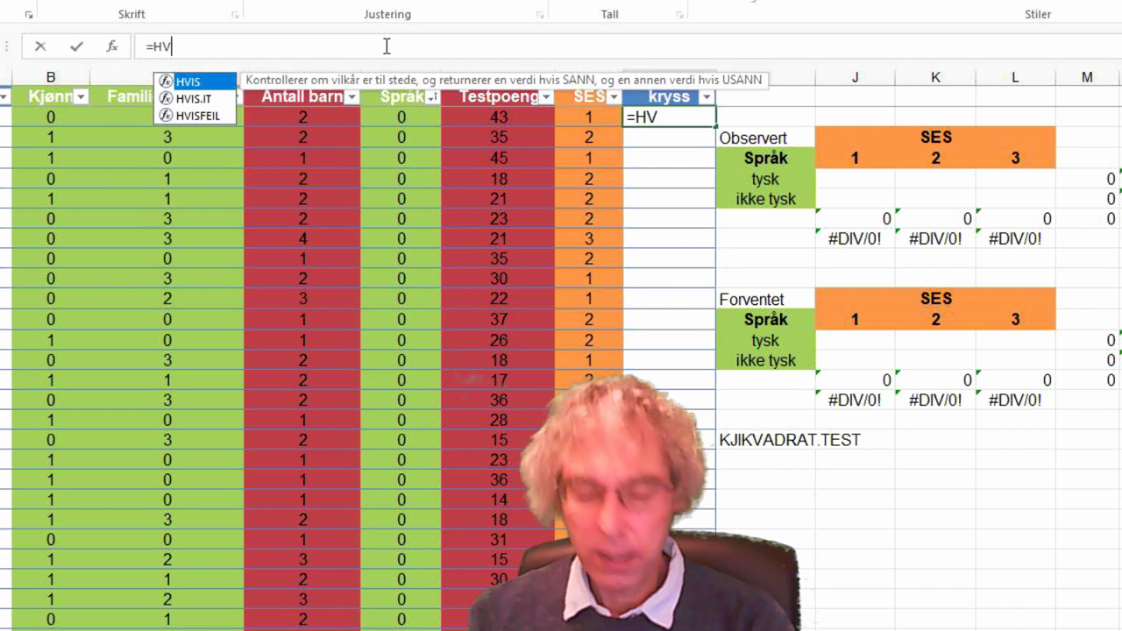
pyautogui.doubleClick(214, 84)
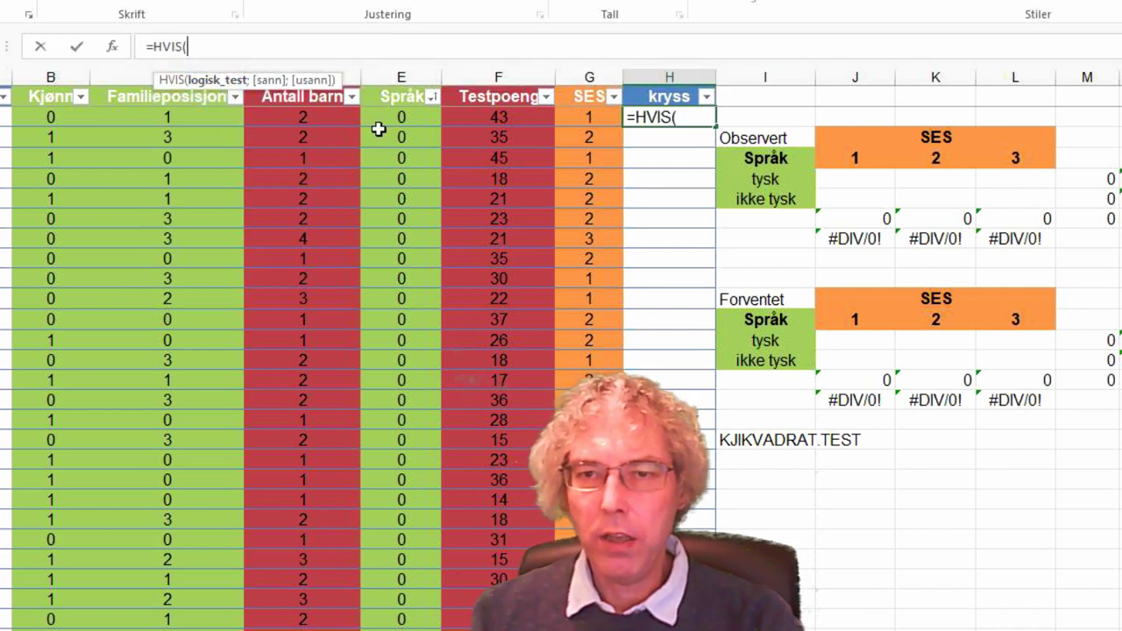
pyautogui.click(405, 117)
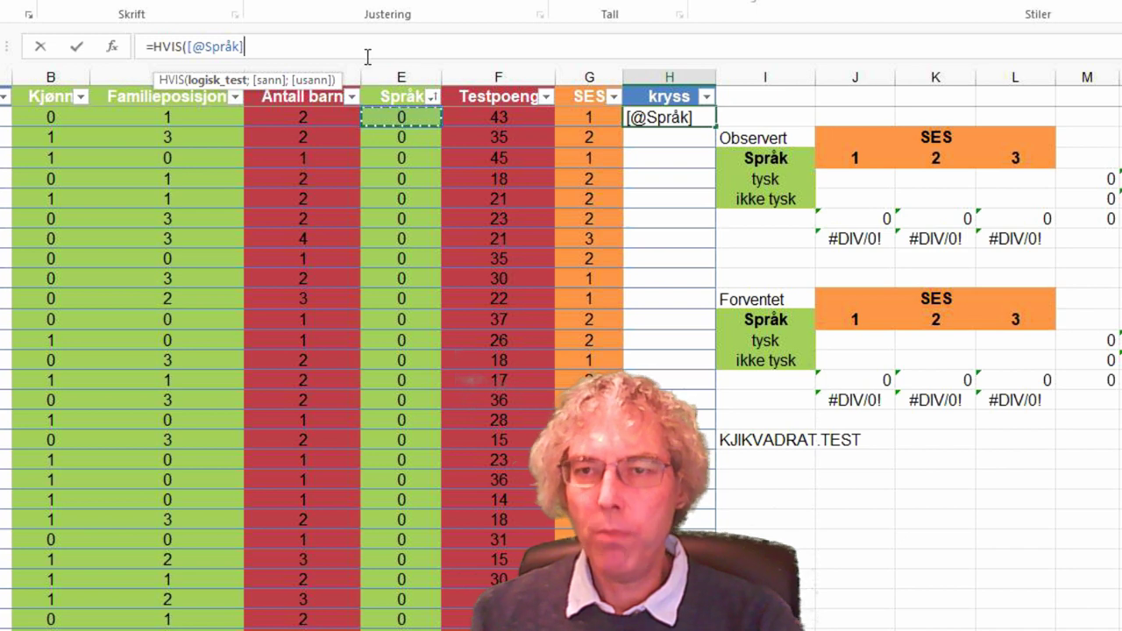
pyautogui.write('=0')
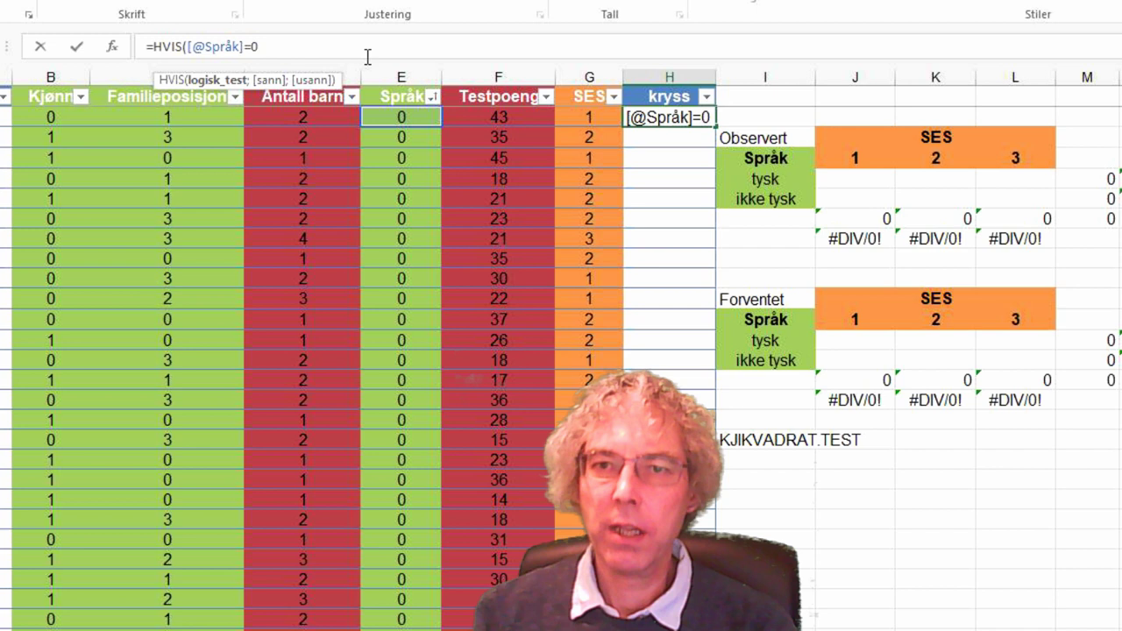
pyautogui.write(';')
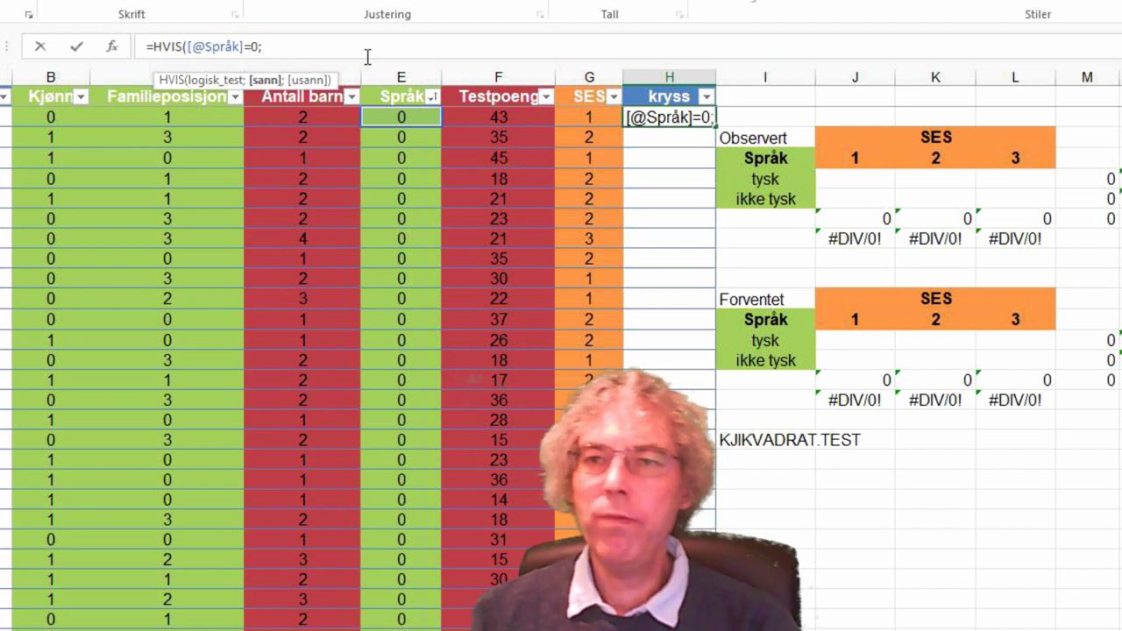
pyautogui.click(592, 118)
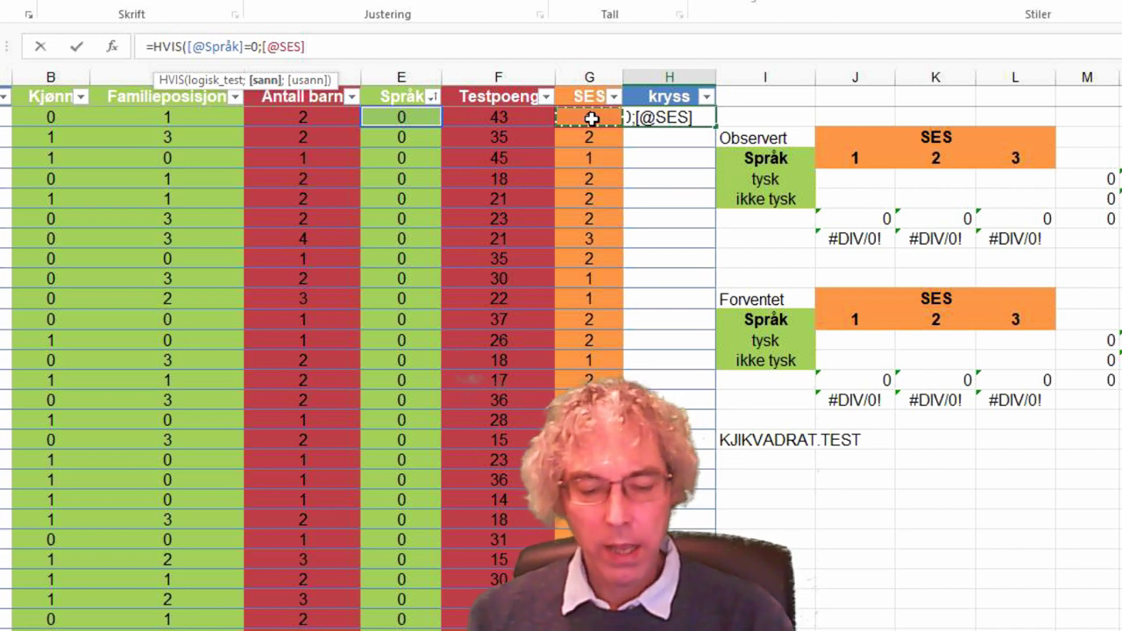
pyautogui.write(';')
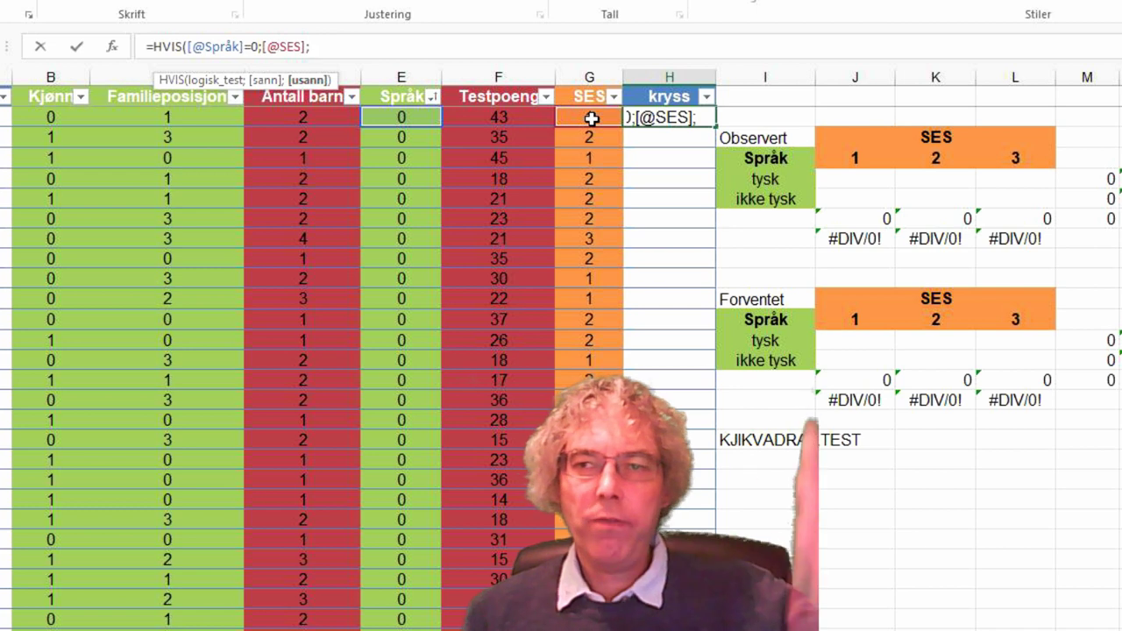
pyautogui.click(592, 119)
pyautogui.write('+')
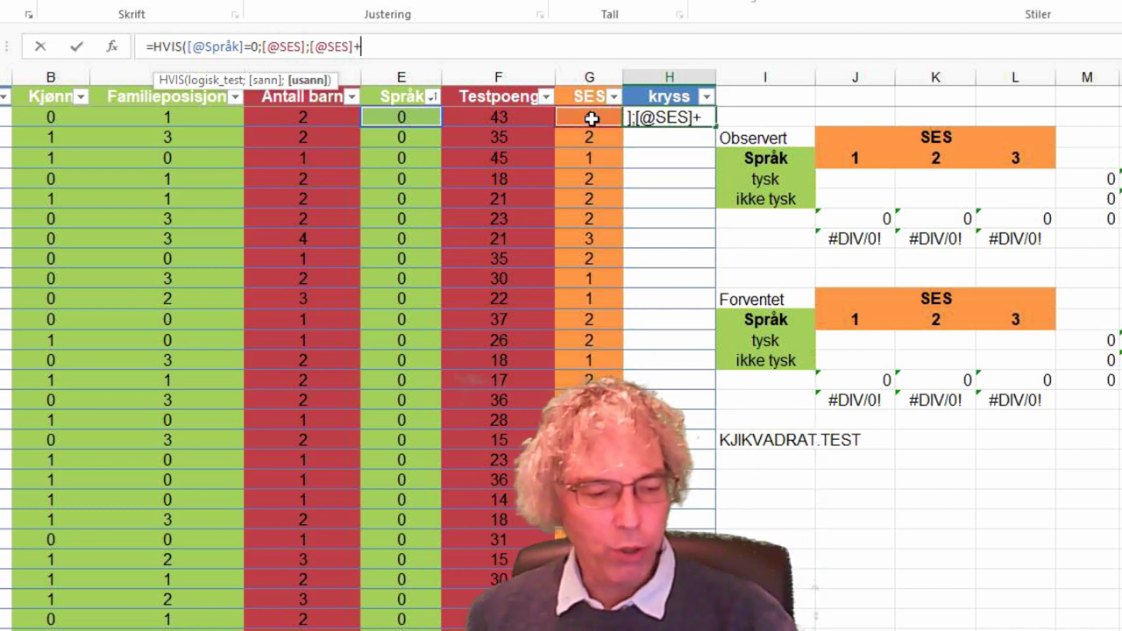
pyautogui.write('3)')
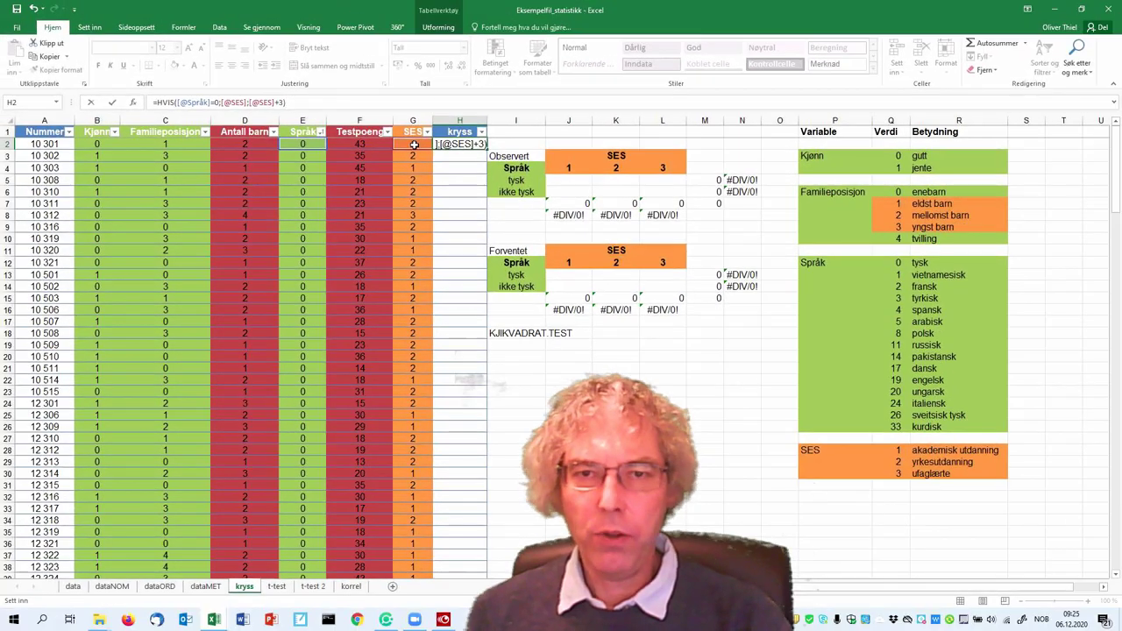
pyautogui.press('Return')
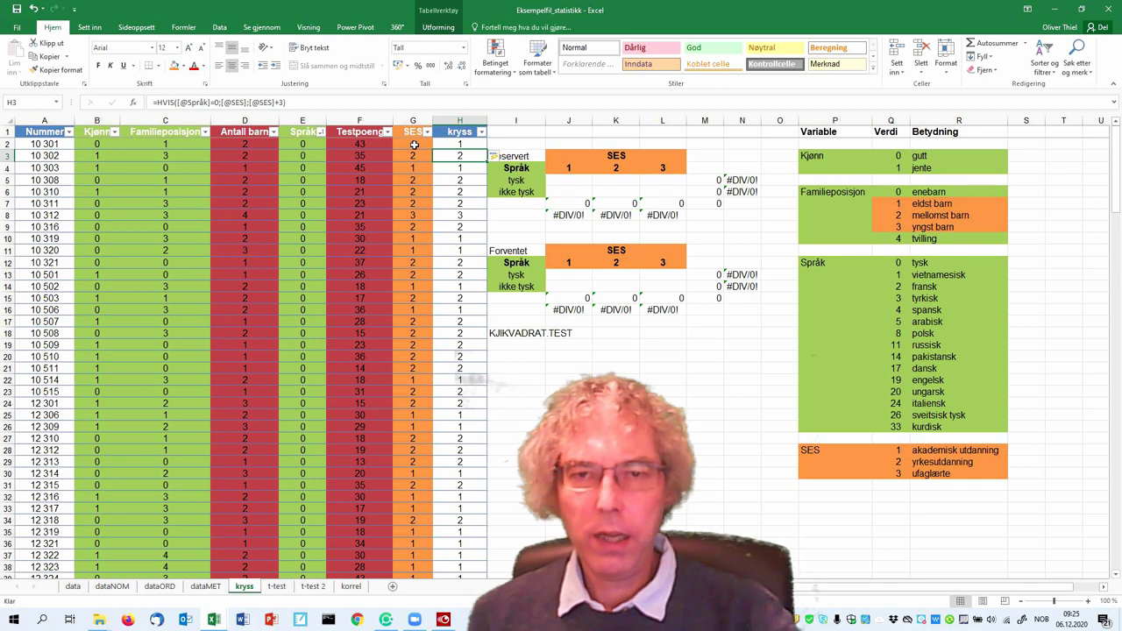
# Examine the calculated kryss values through the last row of the table, for both German and non-German language codes
pyautogui.scroll(-4, 459, 253)
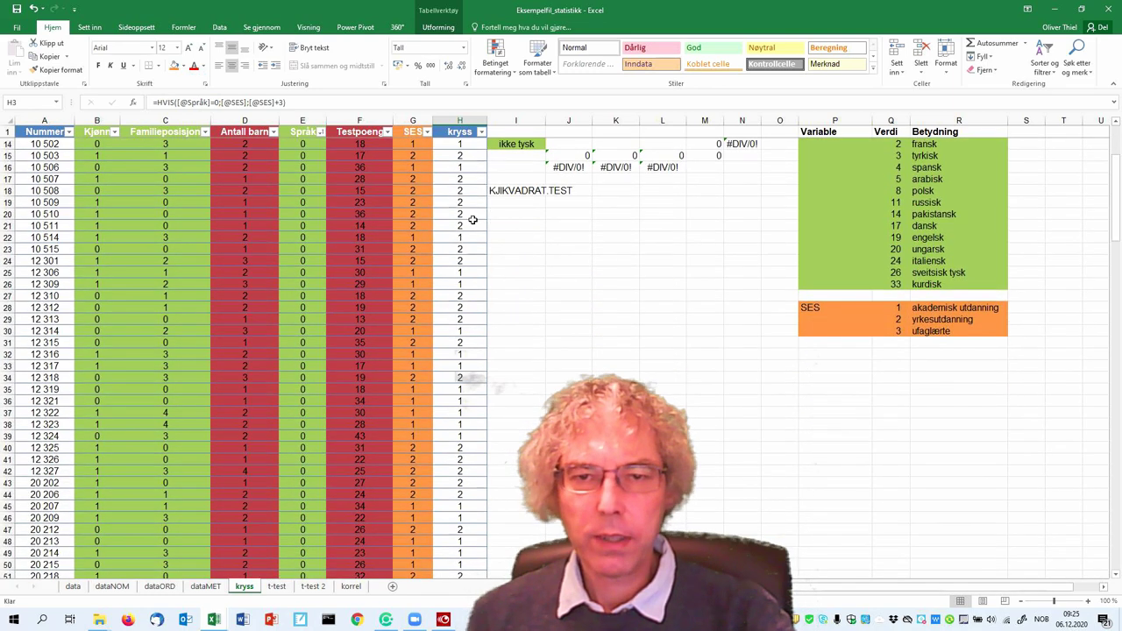
pyautogui.scroll(-5, 469, 233)
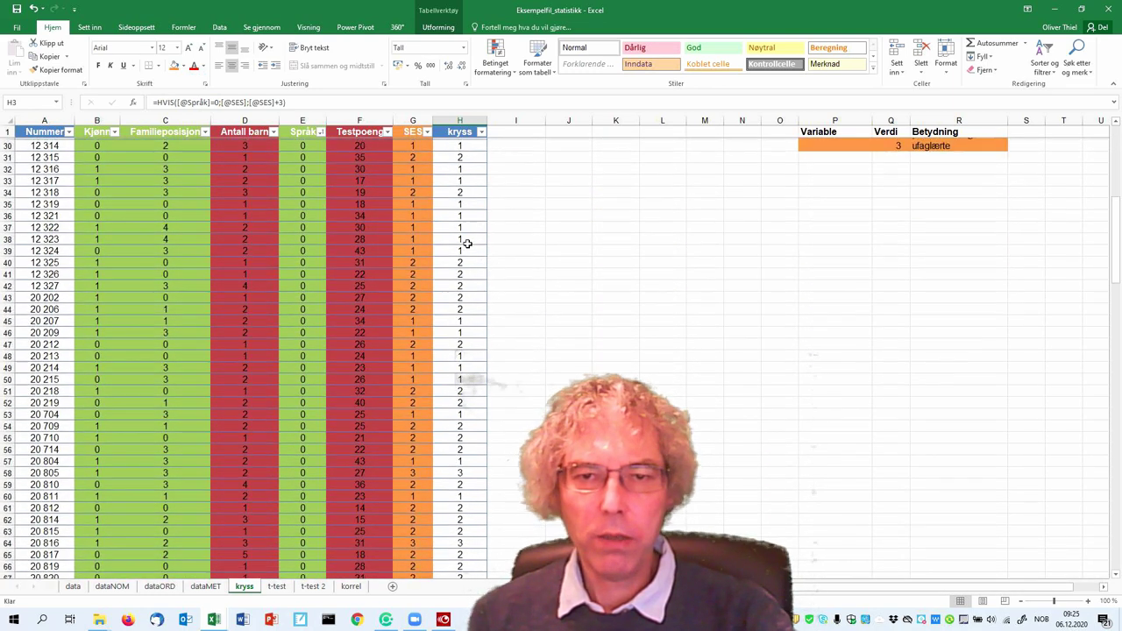
pyautogui.scroll(-3, 465, 243)
pyautogui.scroll(-5, 308, 338)
pyautogui.scroll(-16, 309, 338)
pyautogui.scroll(-16, 308, 337)
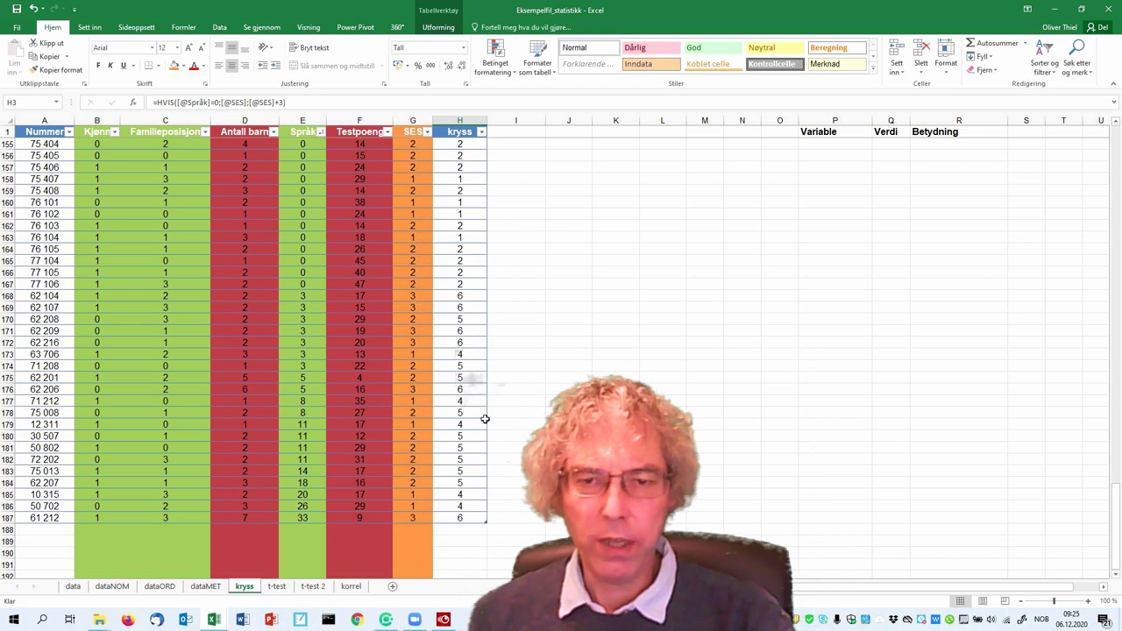
pyautogui.scroll(20, 469, 446)
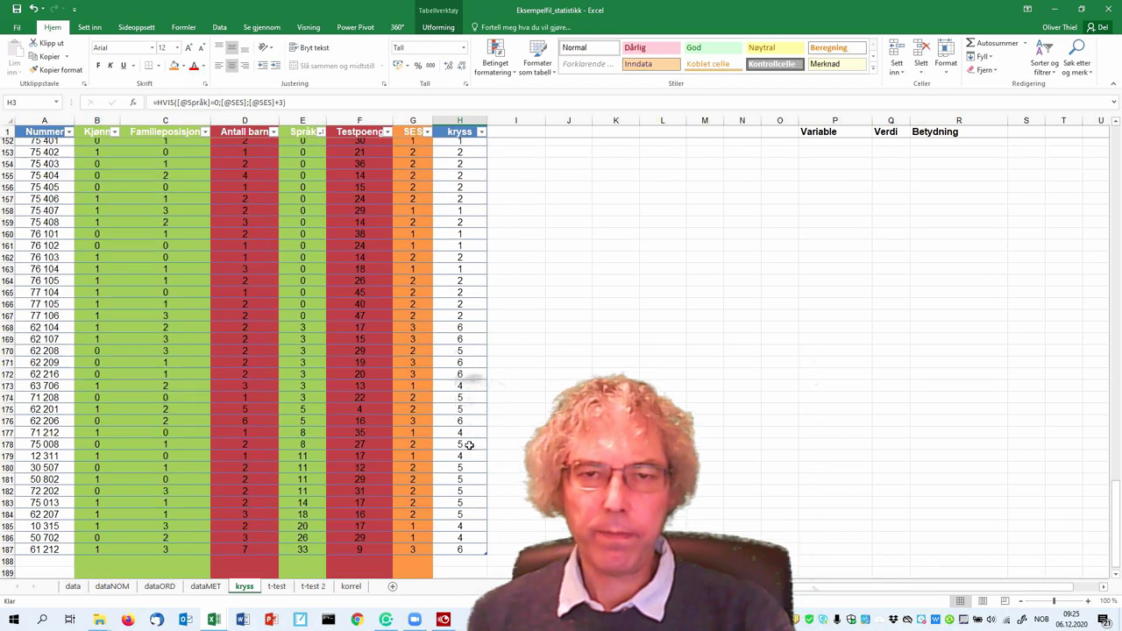
pyautogui.scroll(20, 469, 446)
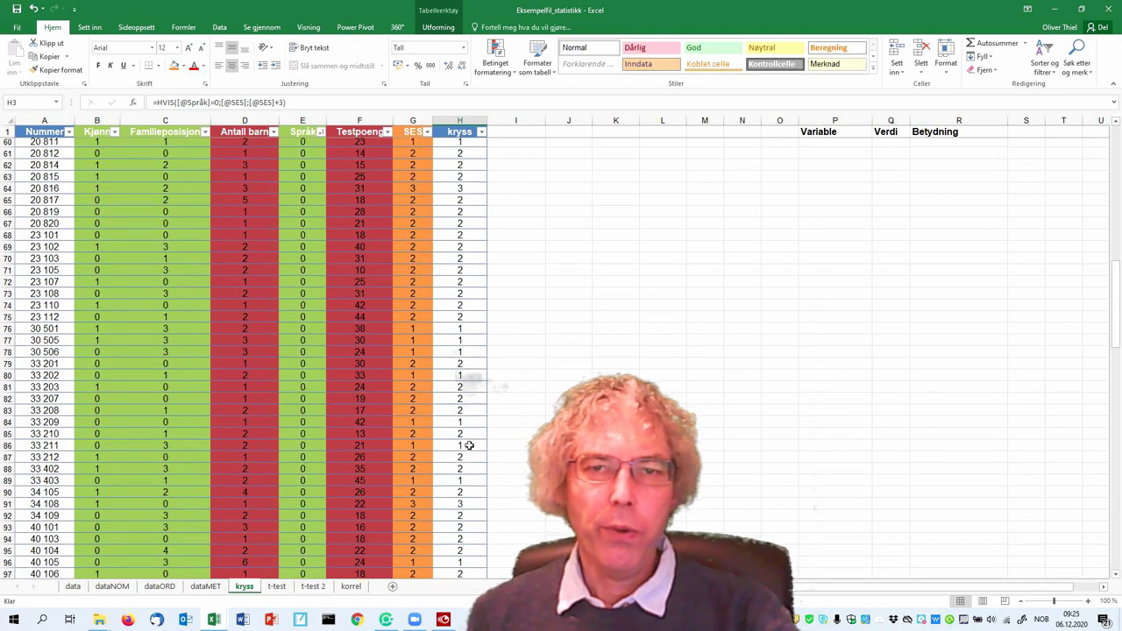
# Enter =ANTALL.HVIS(Tabell4[kryss];1) in J5, the tysk and SES 1 cell of the Observert table
pyautogui.click(572, 178)
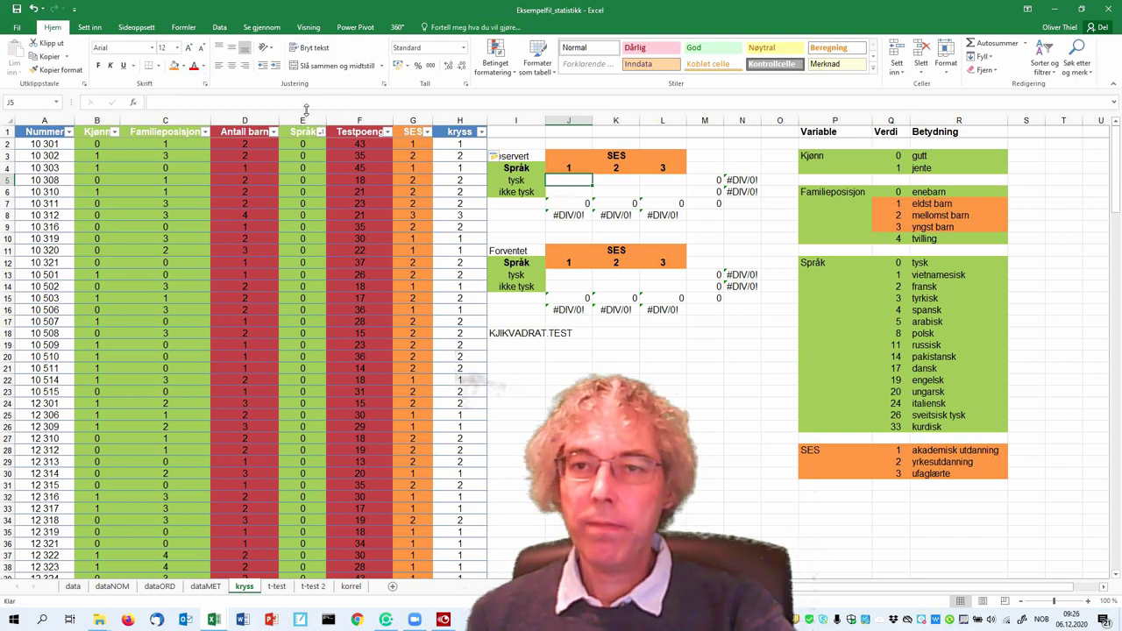
pyautogui.click(181, 102)
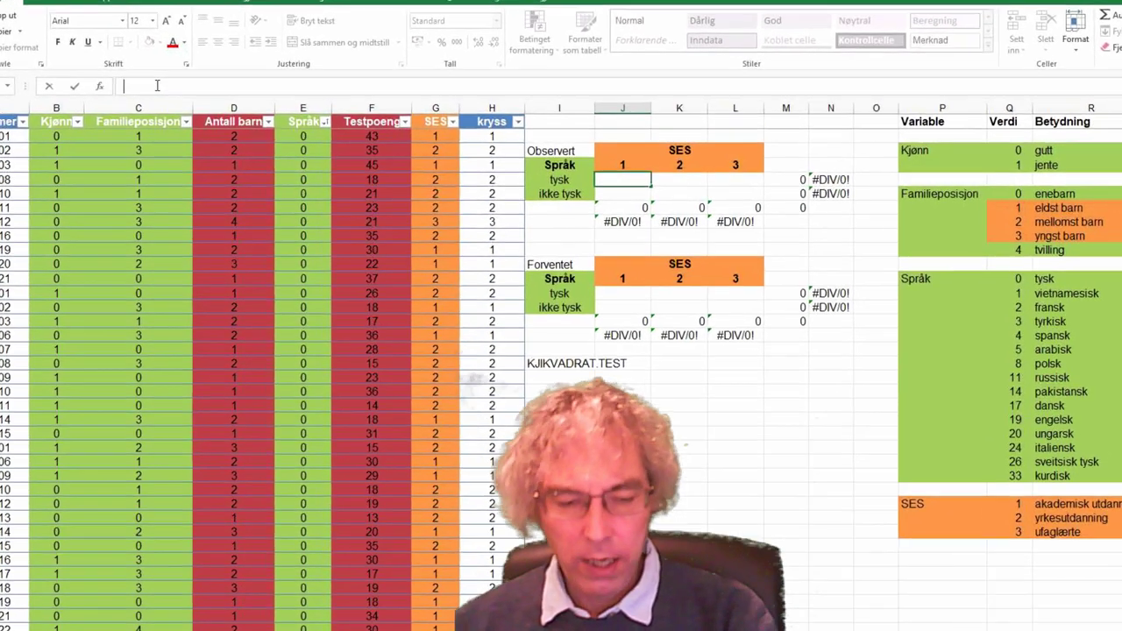
pyautogui.write('=ANTAL')
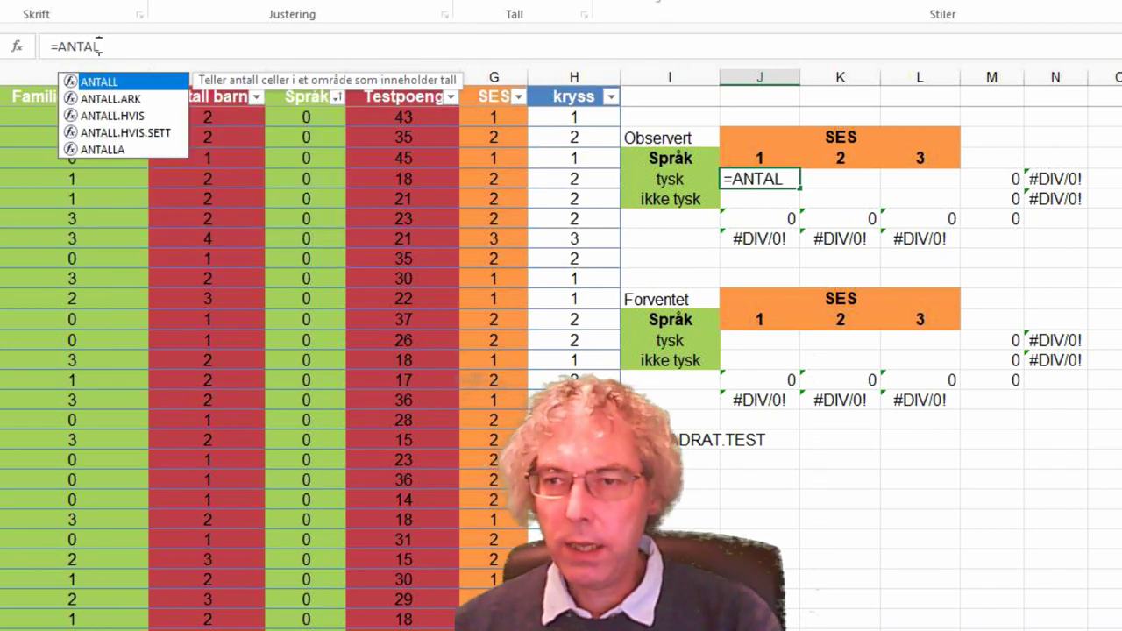
pyautogui.doubleClick(125, 125)
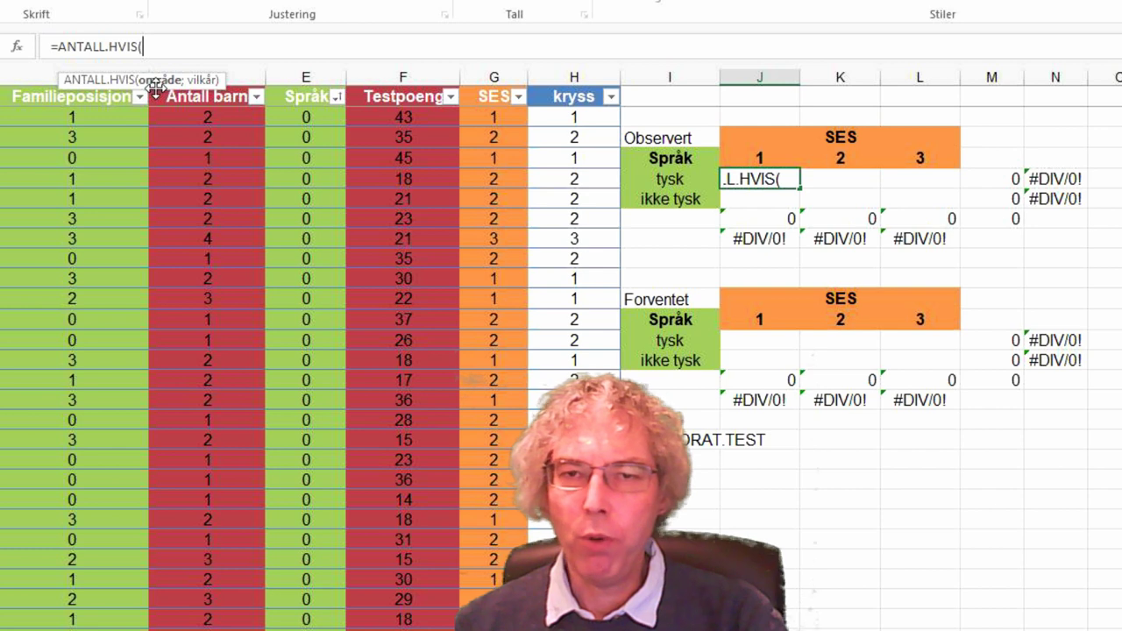
pyautogui.moveTo(568, 118); pyautogui.dragTo(574, 627)
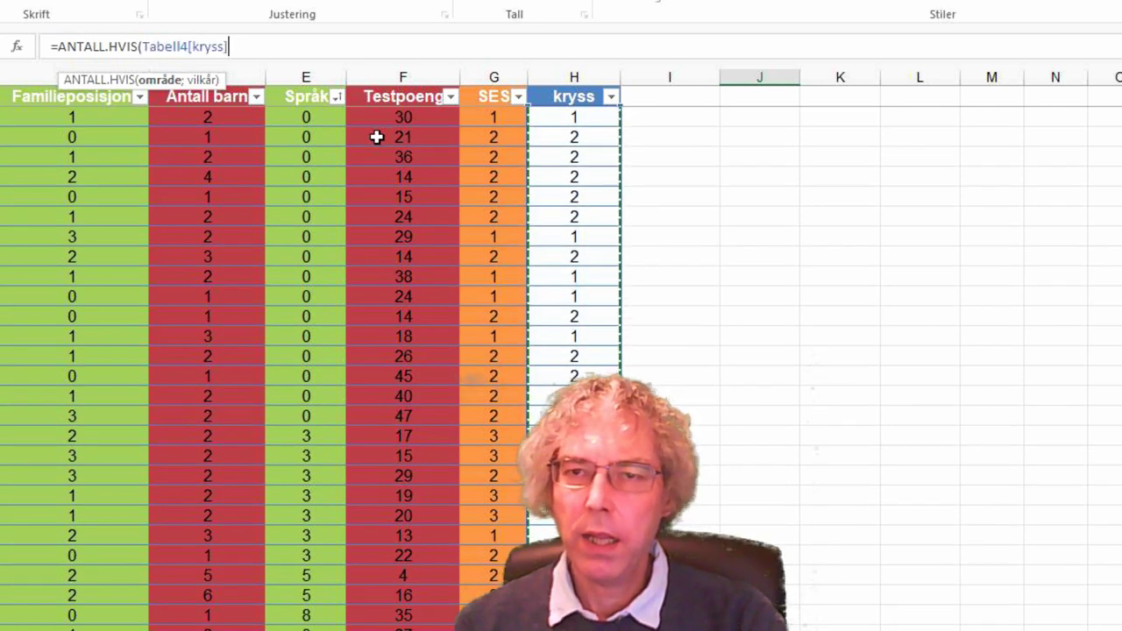
pyautogui.scroll(10, 237, 368)
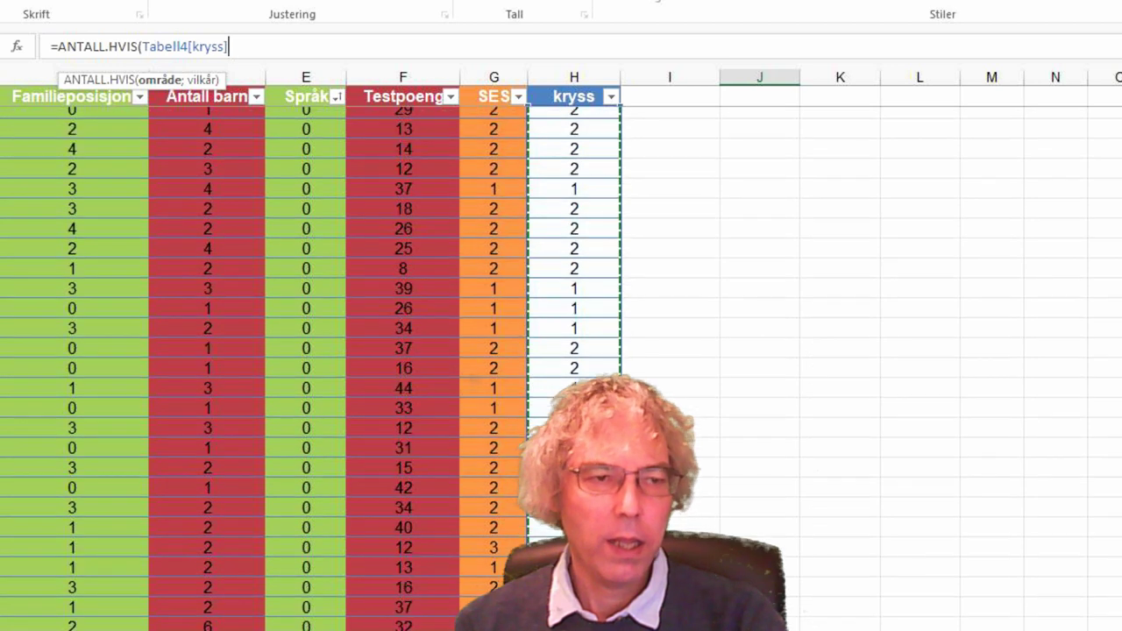
pyautogui.scroll(5, 350, 351)
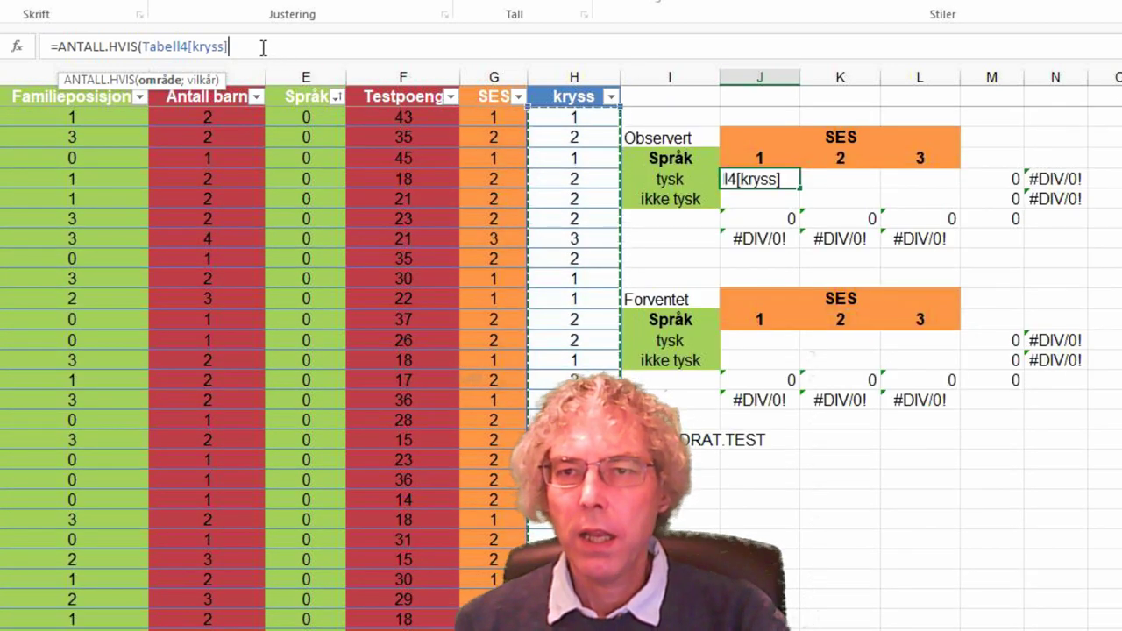
pyautogui.write(';')
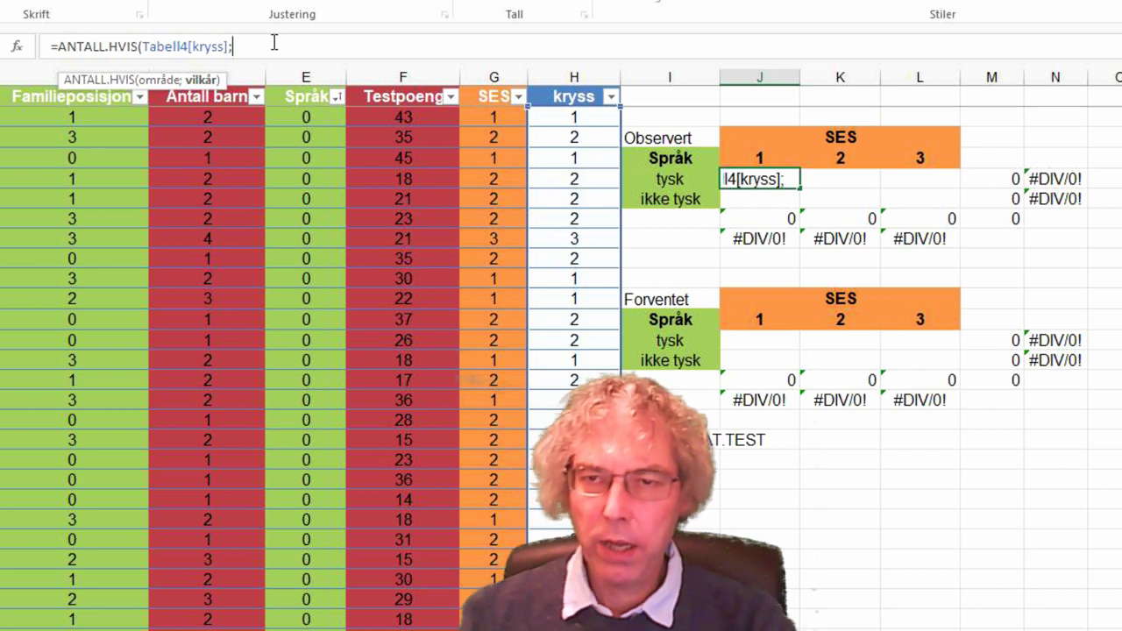
pyautogui.write('1')
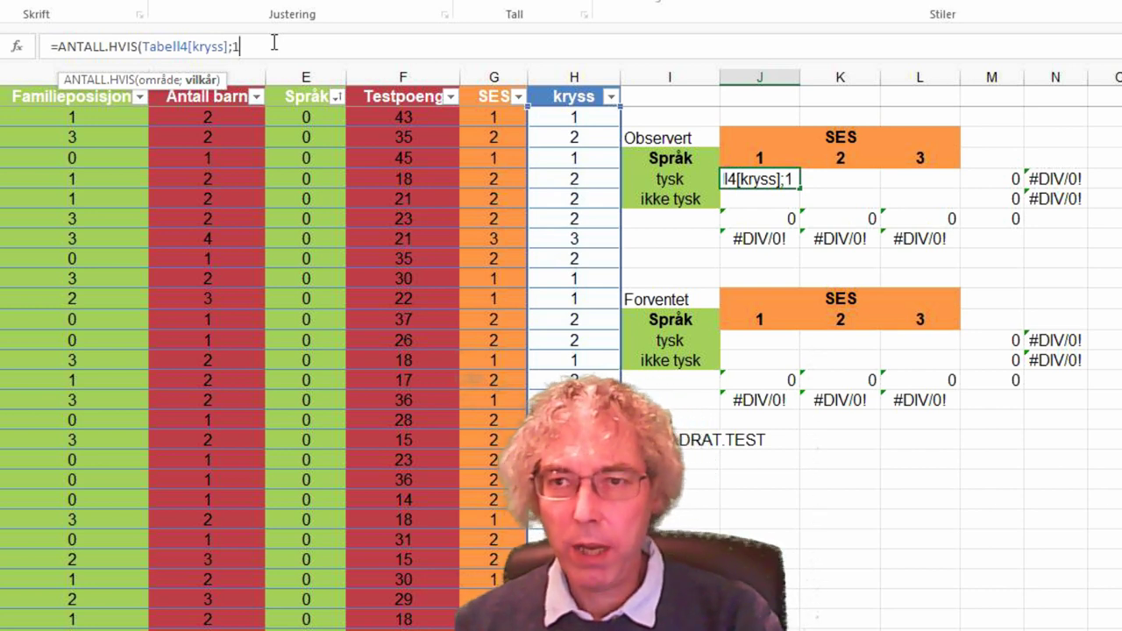
pyautogui.write(')')
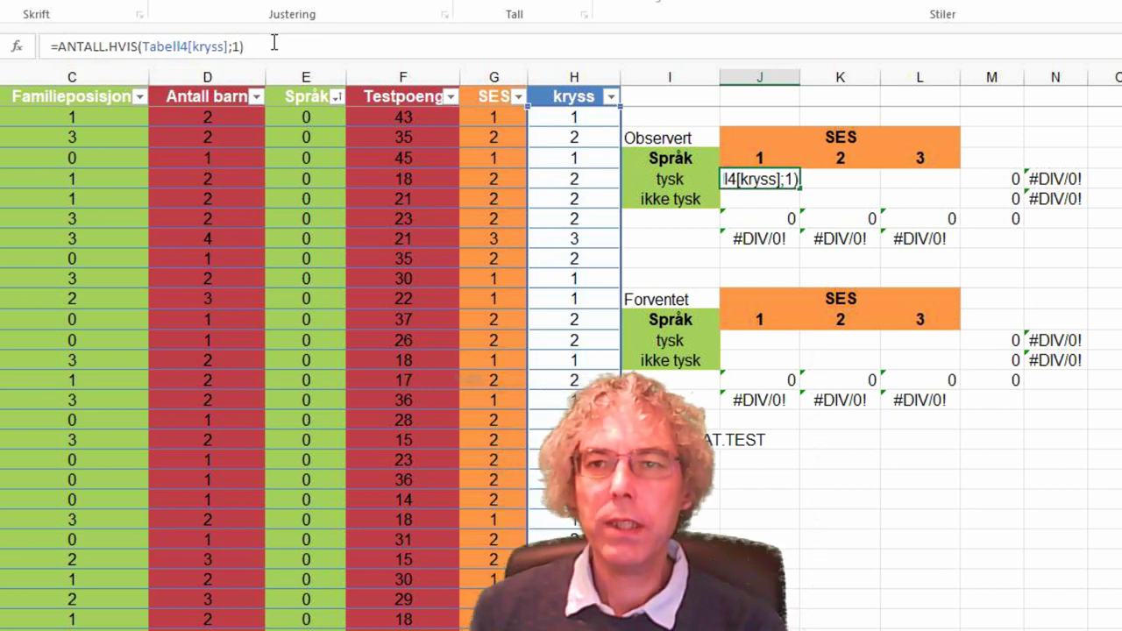
pyautogui.press('Return')
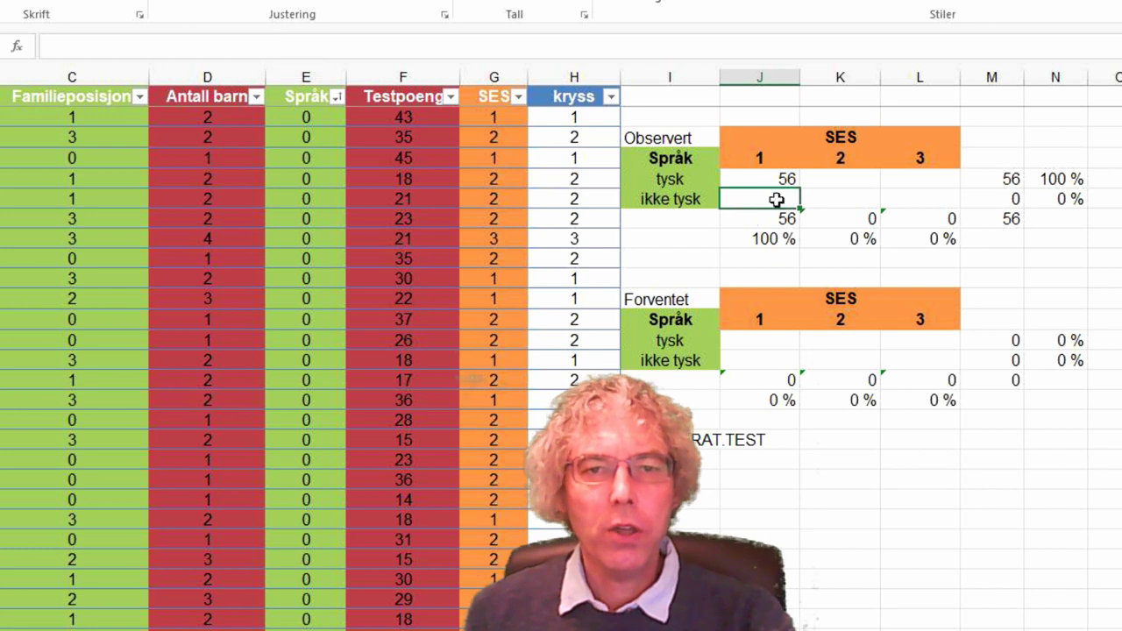
# Copy the counting formula from J5 into all tysk and ikke tysk cells of the Observert table (J5:L6)
pyautogui.moveTo(780, 179); pyautogui.dragTo(909, 179)
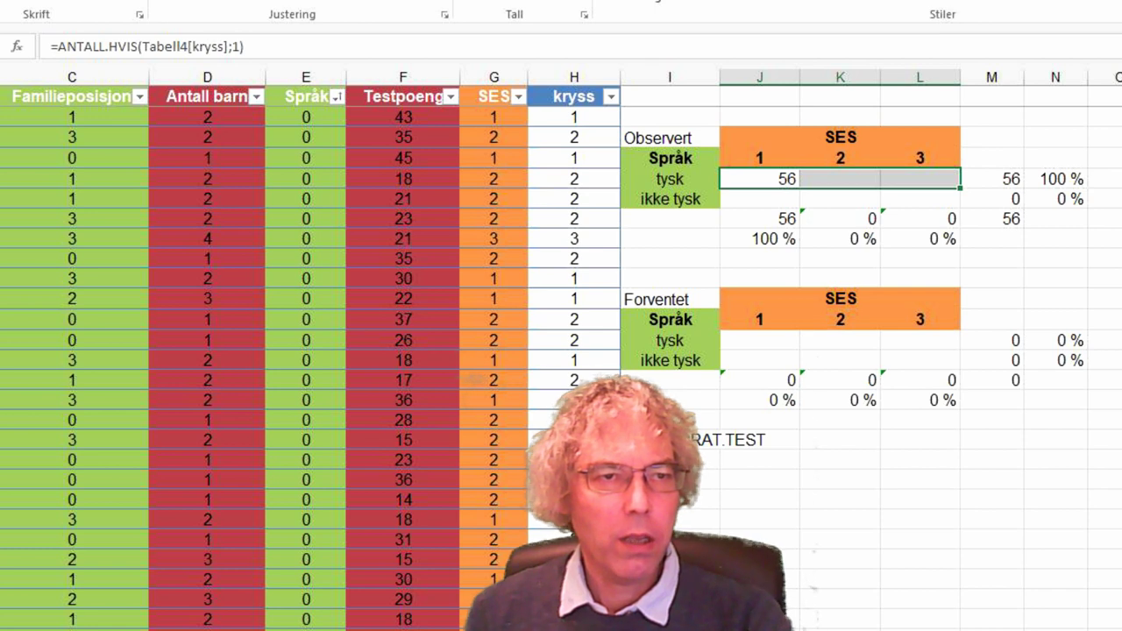
pyautogui.hotkey('ctrl', 'v')
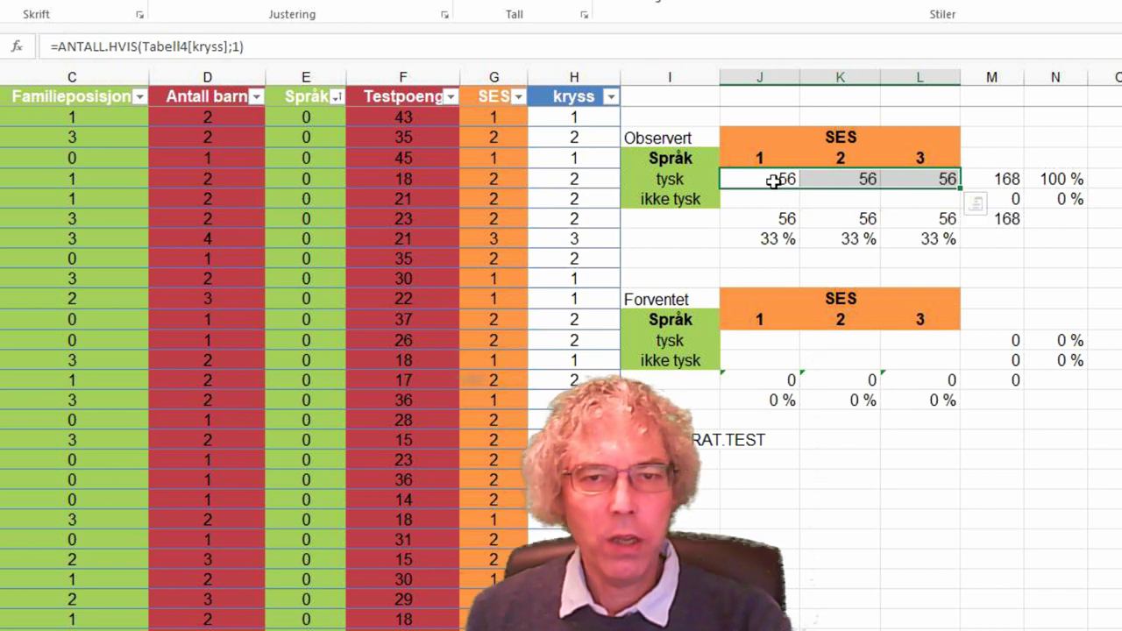
pyautogui.click(774, 180)
pyautogui.moveTo(774, 180); pyautogui.dragTo(917, 196)
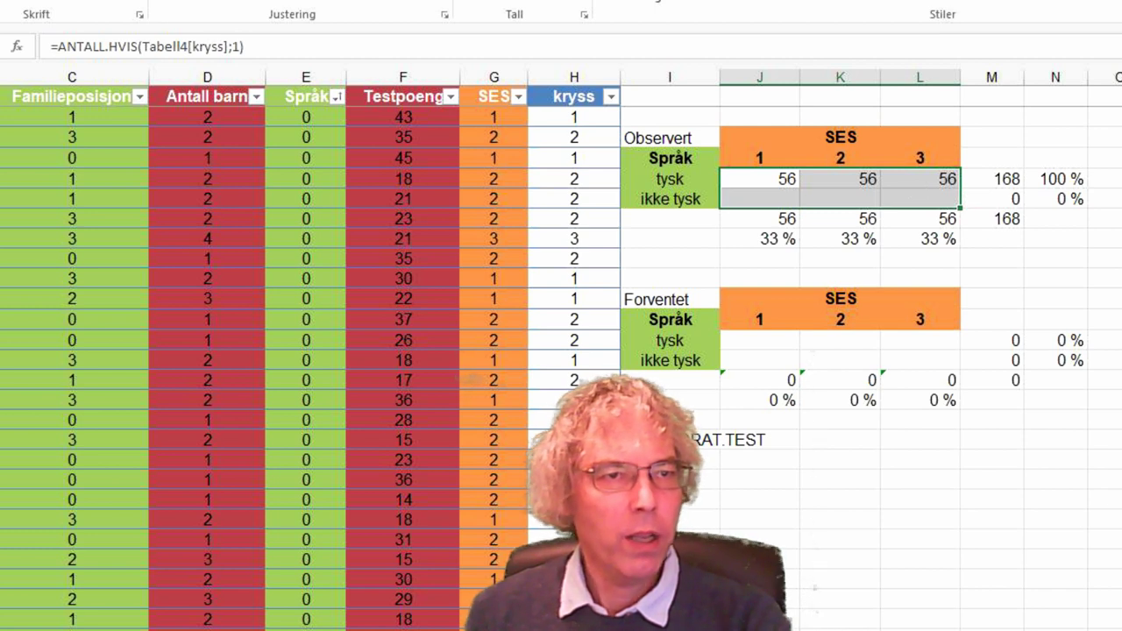
pyautogui.hotkey('ctrl', 'v')
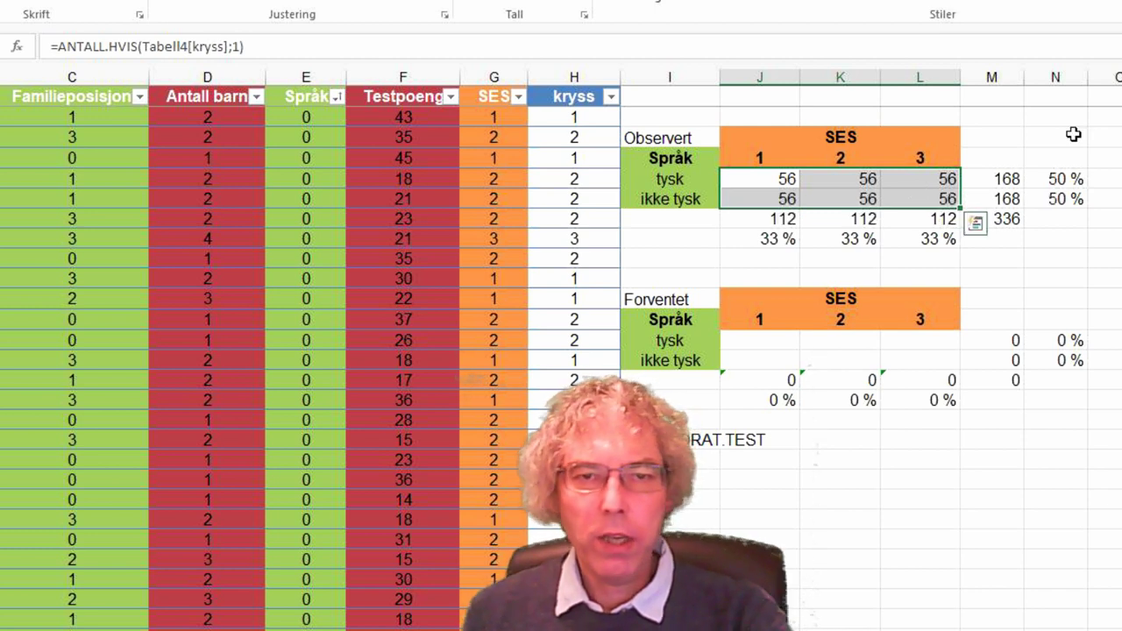
# Change the ANTALL.HVIS criterion in the observed tysk and SES 2 cell (K5) to 2, and select L5
pyautogui.click(840, 177)
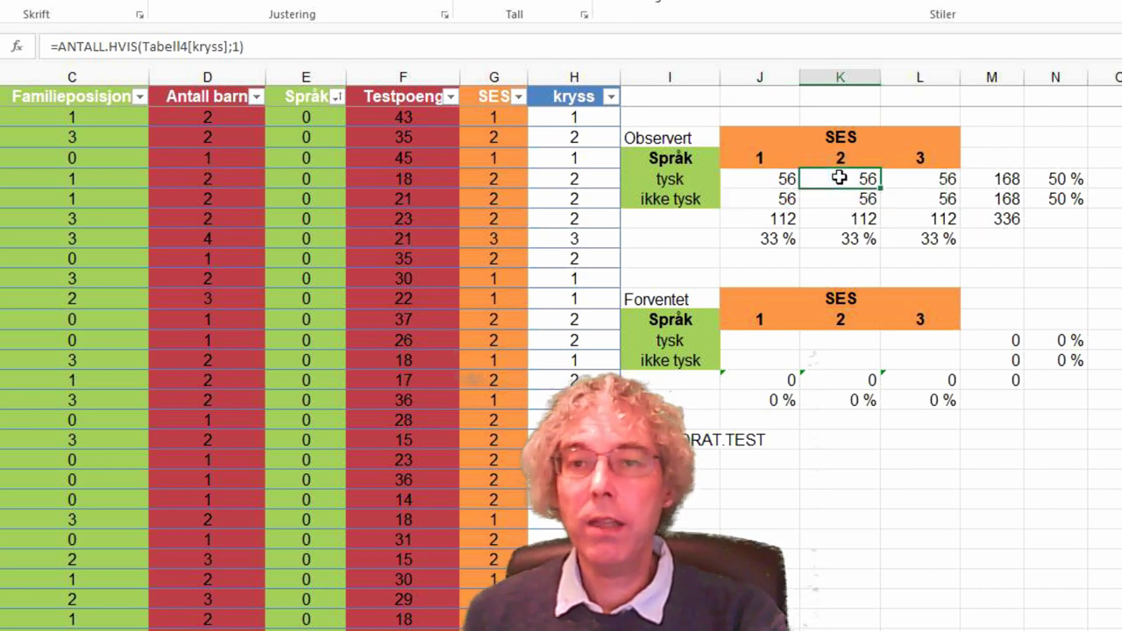
pyautogui.click(243, 45)
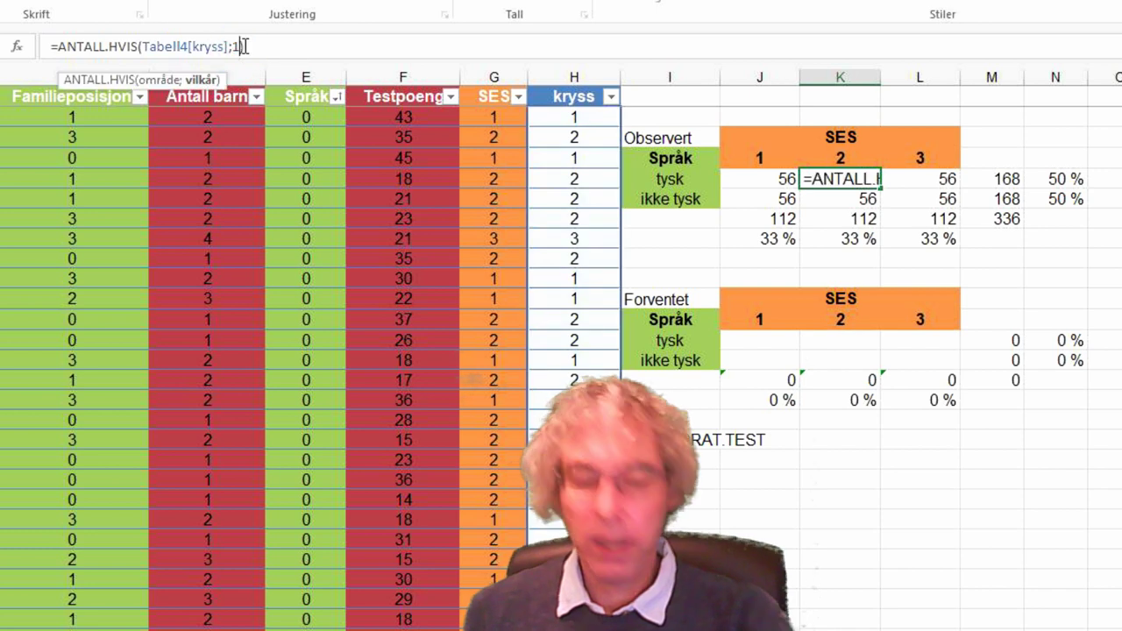
pyautogui.press('BackSpace')
pyautogui.write('2')
pyautogui.hotkey('ctrl', 'Return')
pyautogui.hotkey('ctrl', 'z')
pyautogui.click(918, 180)
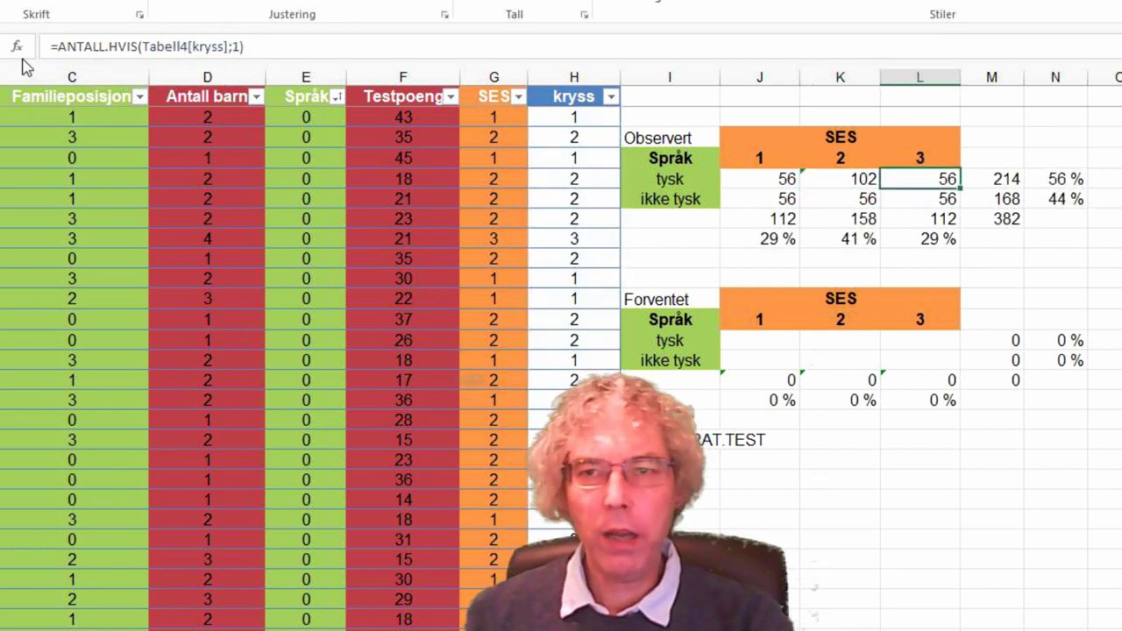
# Change the ANTALL.HVIS criterion in the observed tysk and SES 3 cell (L5) to 3
pyautogui.click(241, 46)
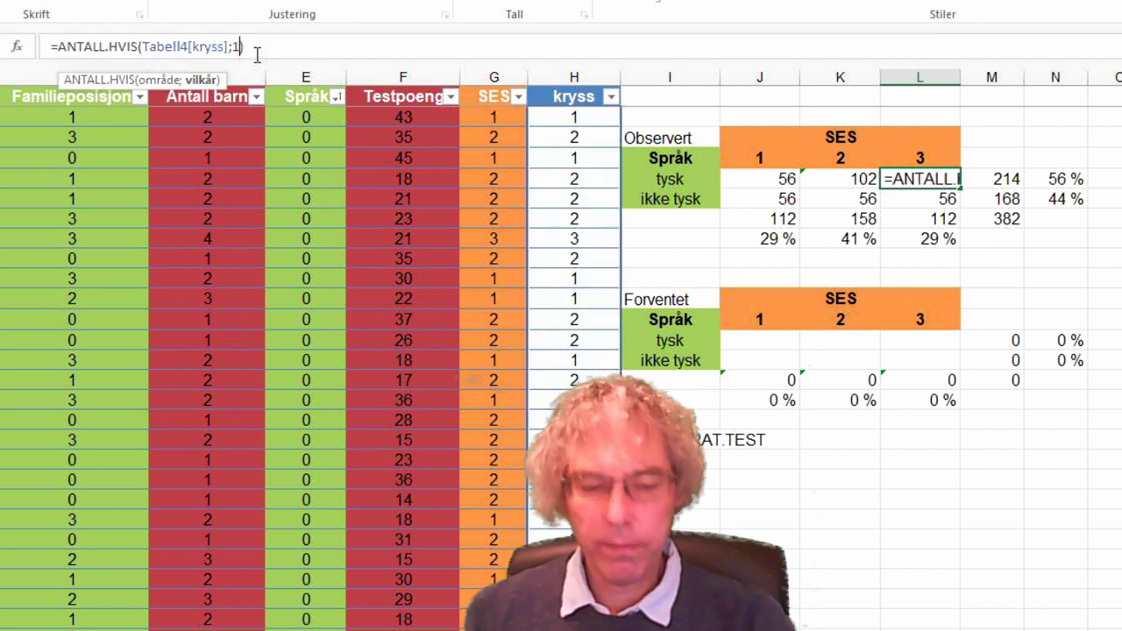
pyautogui.press('BackSpace')
pyautogui.write('3')
pyautogui.press('Return')
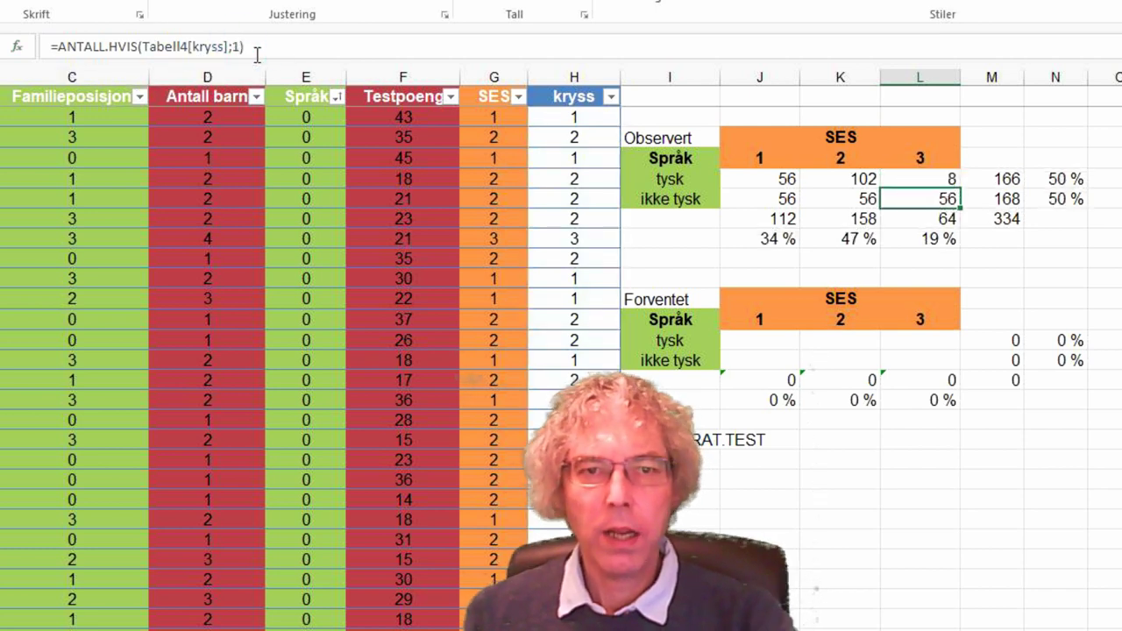
# Change the ANTALL.HVIS criterion in the observed ikke tysk and SES 1 cell (J6) to 4
pyautogui.click(755, 198)
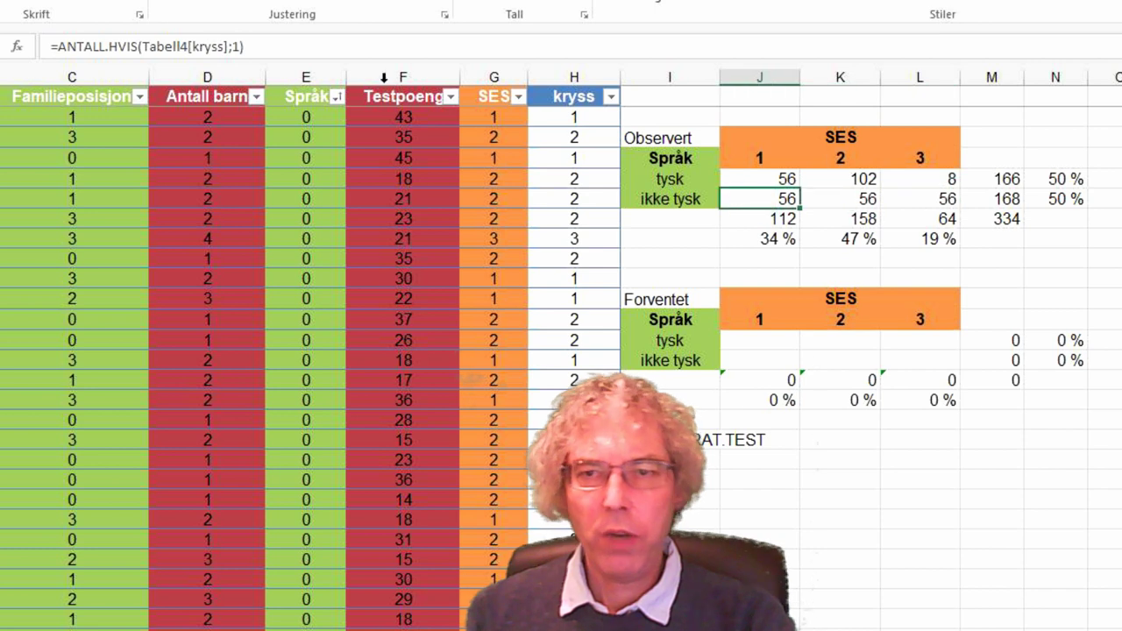
pyautogui.click(243, 46)
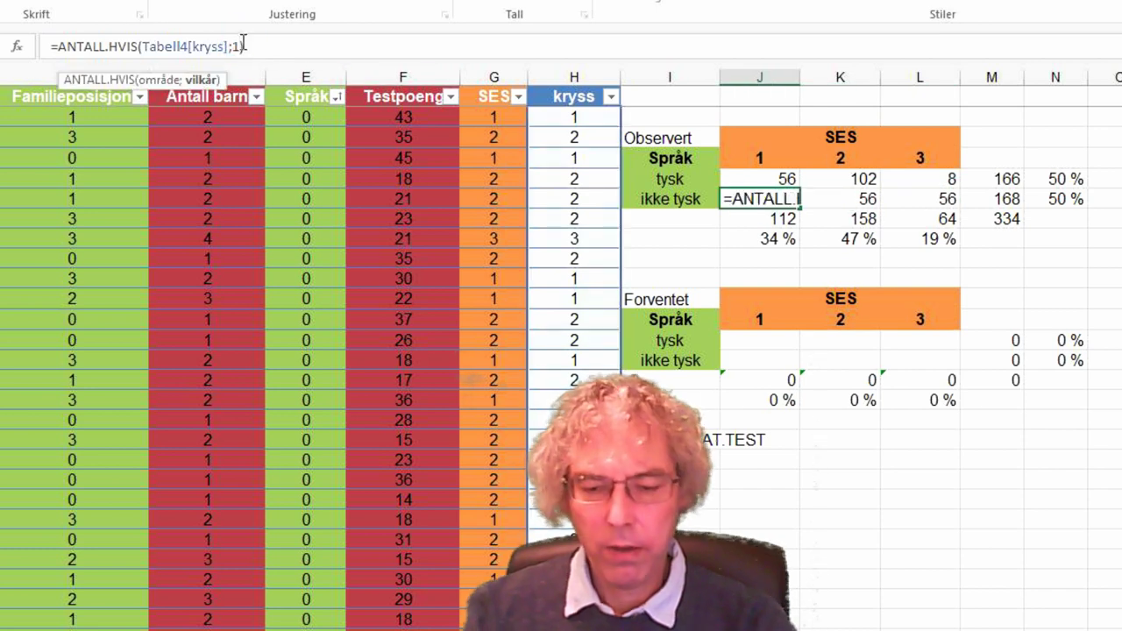
pyautogui.press('BackSpace')
pyautogui.write('4')
pyautogui.press('Return')
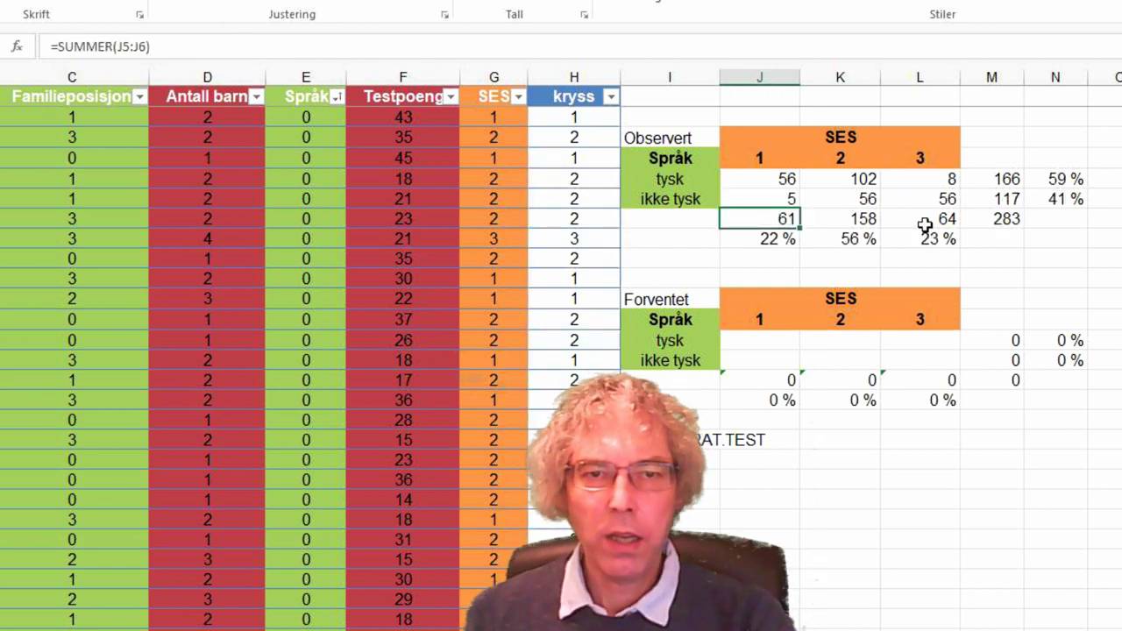
# Change the ANTALL.HVIS criterion in the observed ikke tysk and SES 2 cell (K6) to 5
pyautogui.click(829, 200)
pyautogui.click(241, 46)
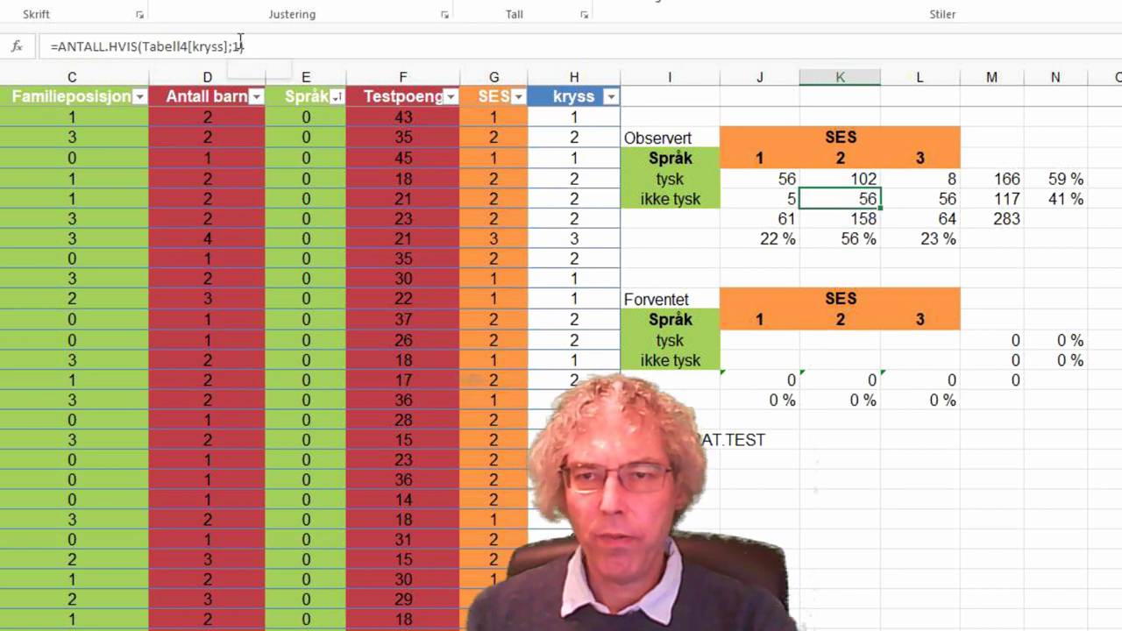
pyautogui.press('BackSpace')
pyautogui.write('5')
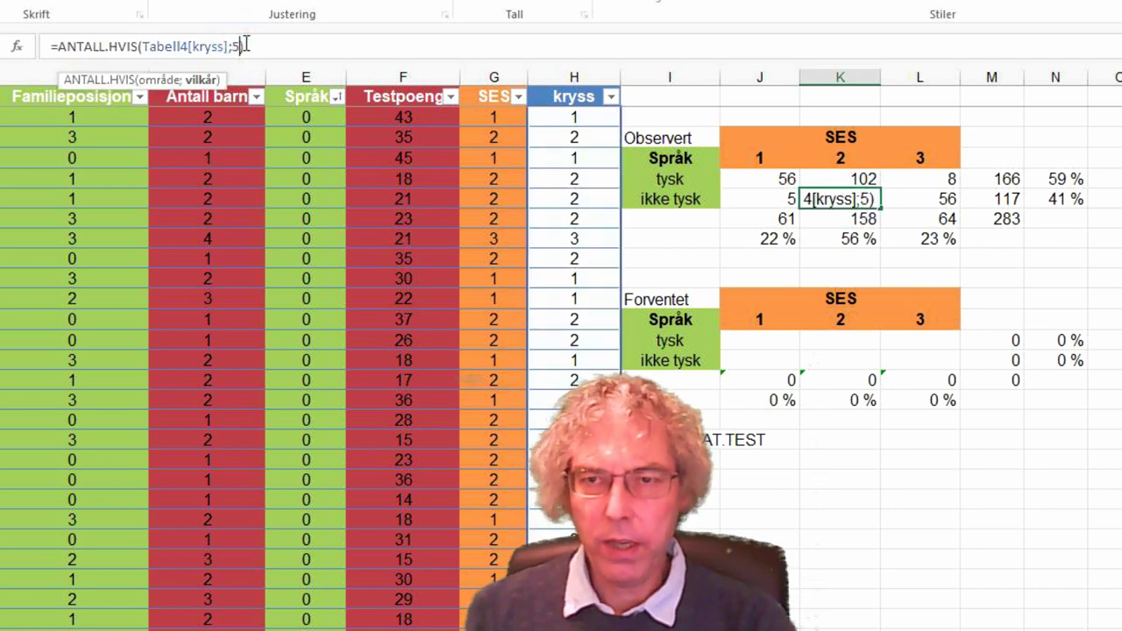
pyautogui.press('Return')
# Change the ANTALL.HVIS criterion in the observed ikke tysk and SES 3 cell (L6) to 6
pyautogui.click(938, 198)
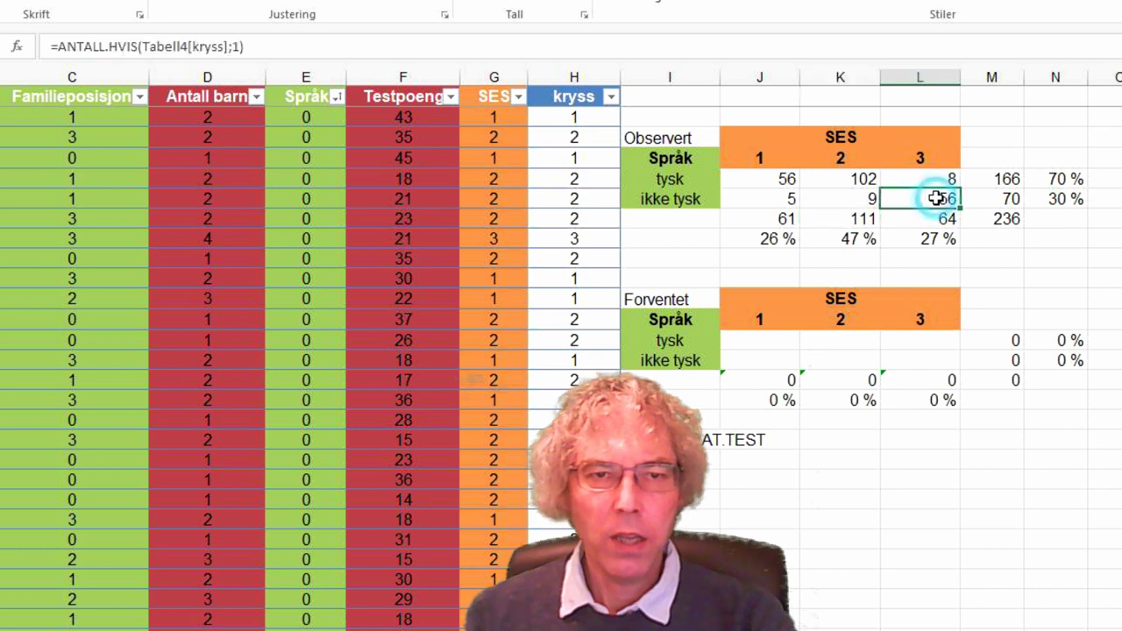
pyautogui.click(237, 46)
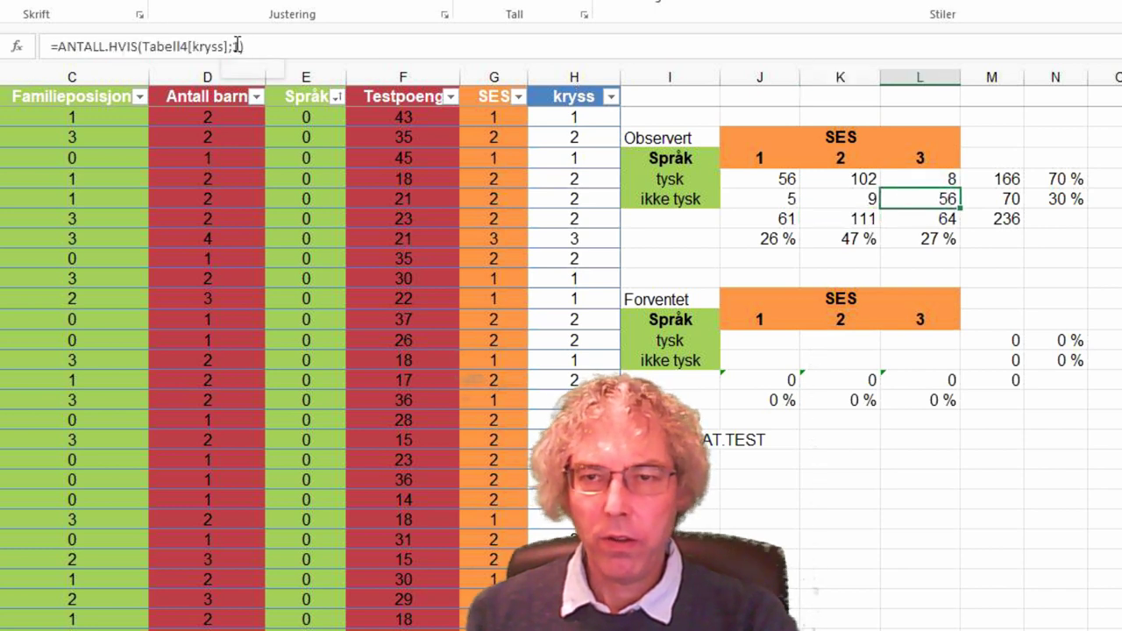
pyautogui.press('BackSpace')
pyautogui.write('6')
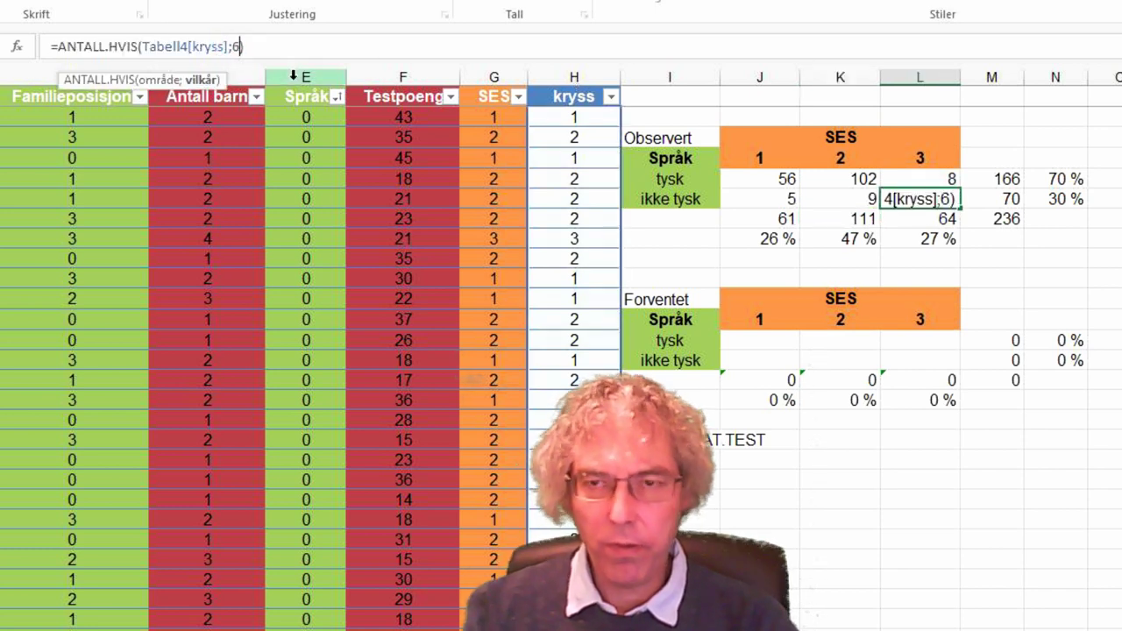
pyautogui.press('Return')
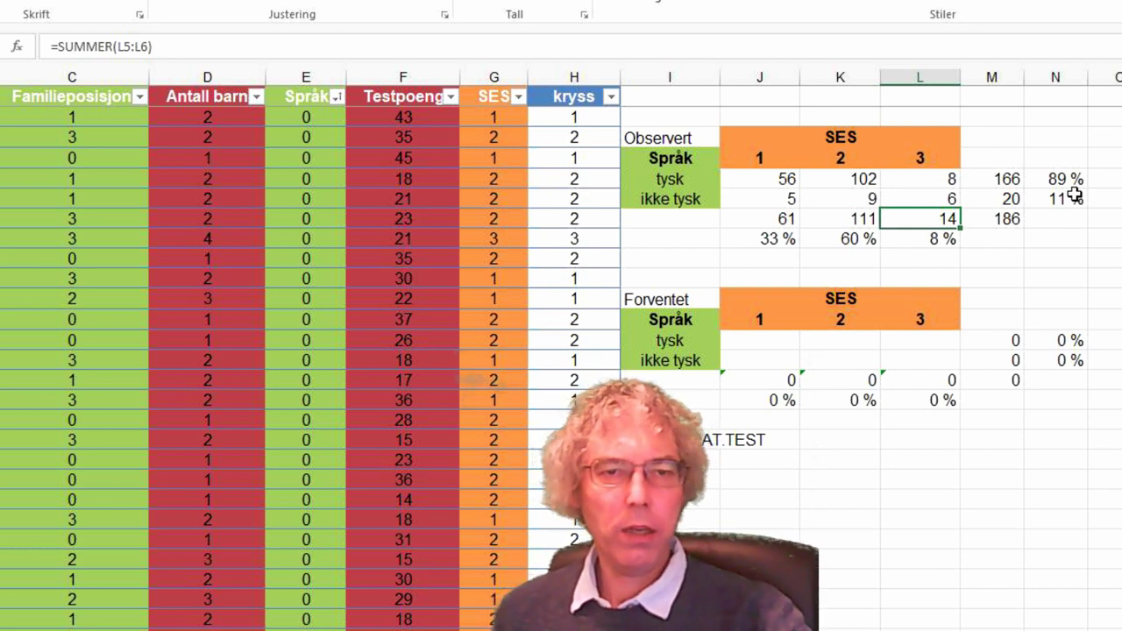
# Examine the tysk row total, its percentage share and the grand total formulas of the Observert table
pyautogui.click(1001, 178)
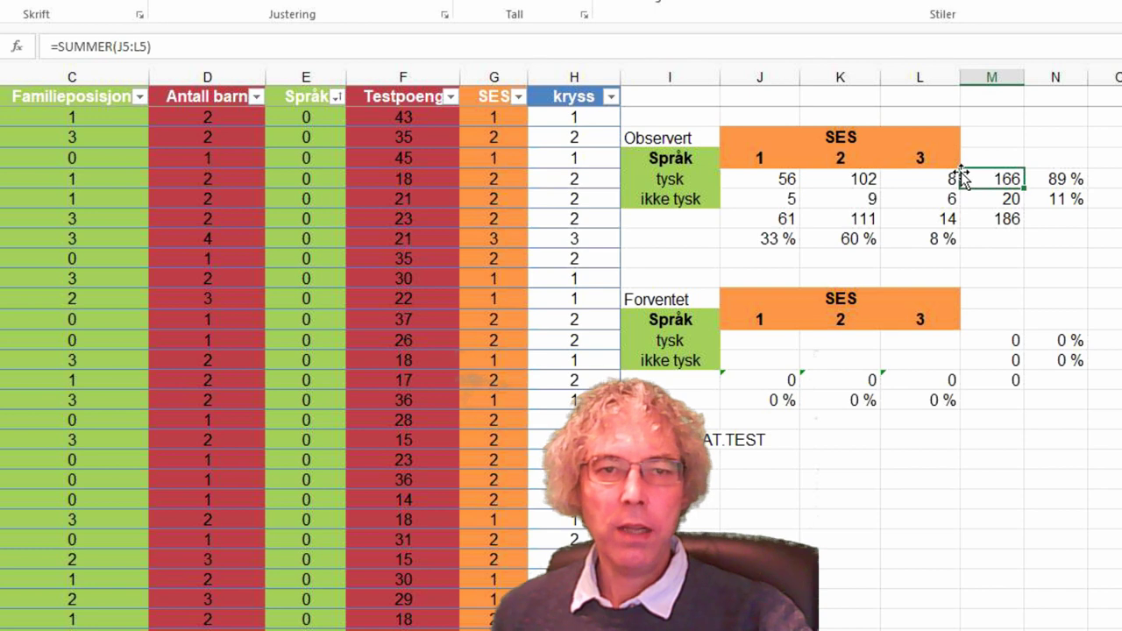
pyautogui.click(1076, 179)
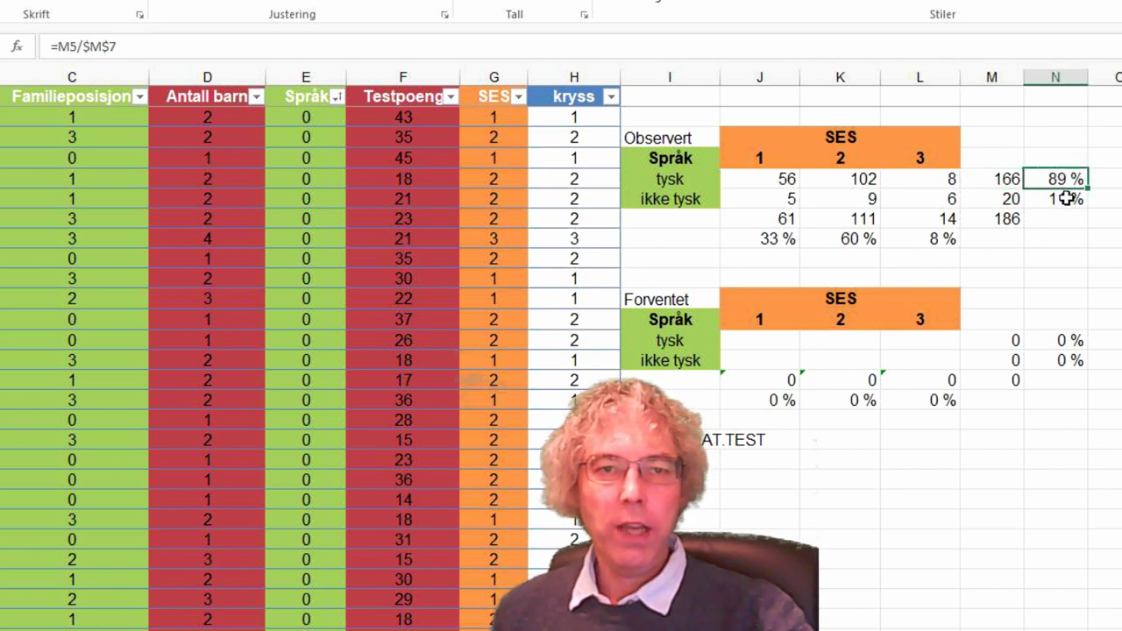
pyautogui.click(1002, 219)
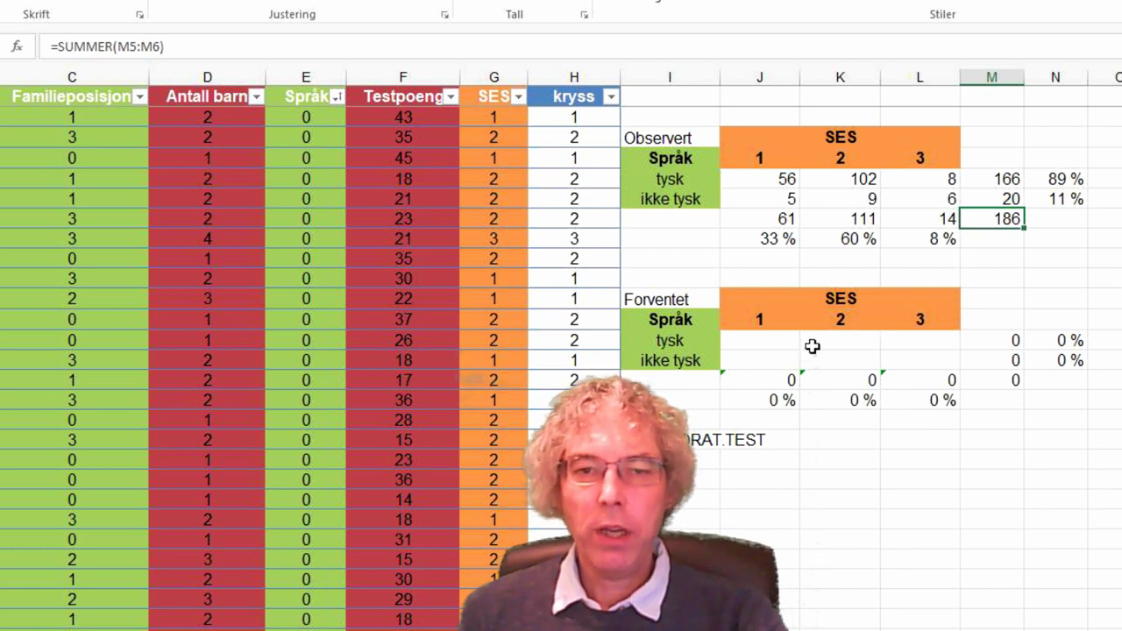
# Build the formula =M5*J8 in the Forventet table's tysk and SES 1 cell, multiplying the observed tysk total by the SES 1 share
pyautogui.click(774, 341)
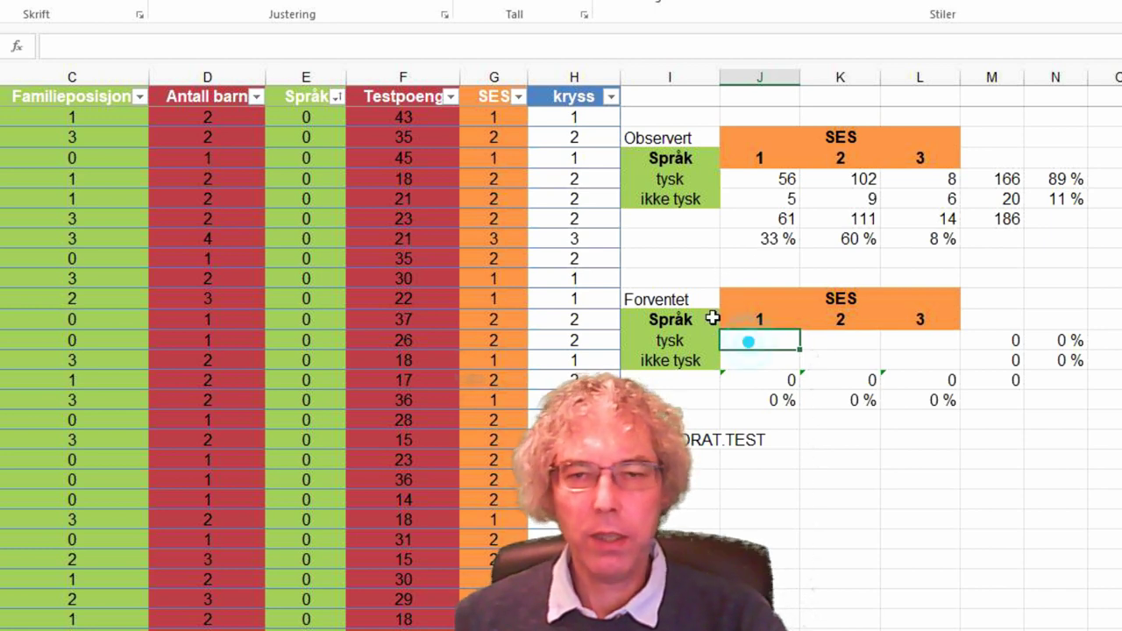
pyautogui.click(121, 47)
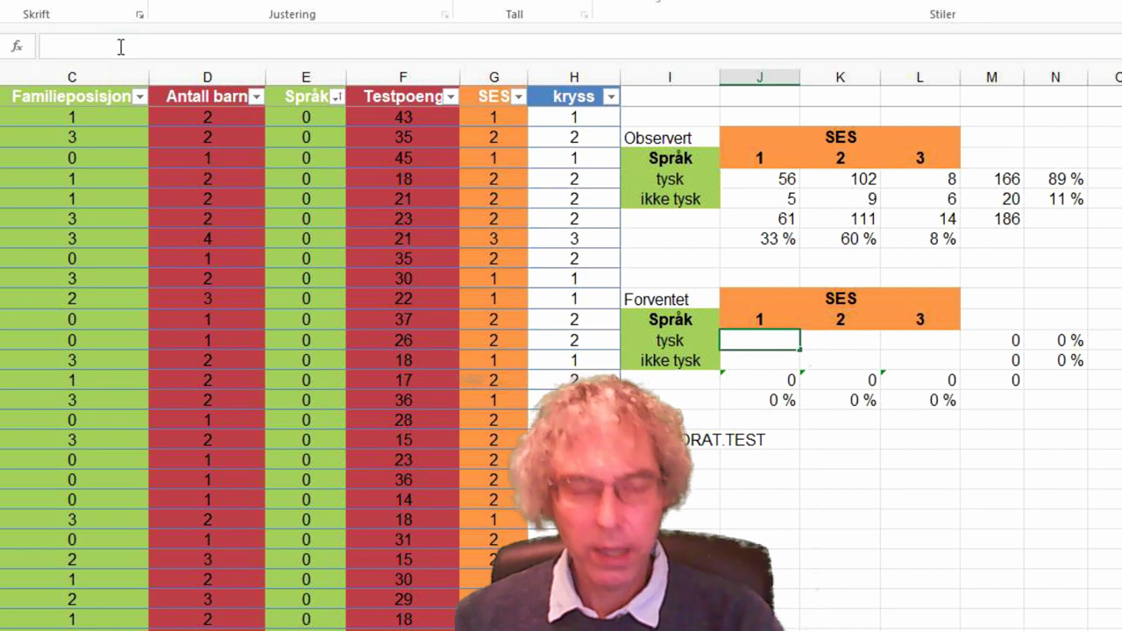
pyautogui.write('=')
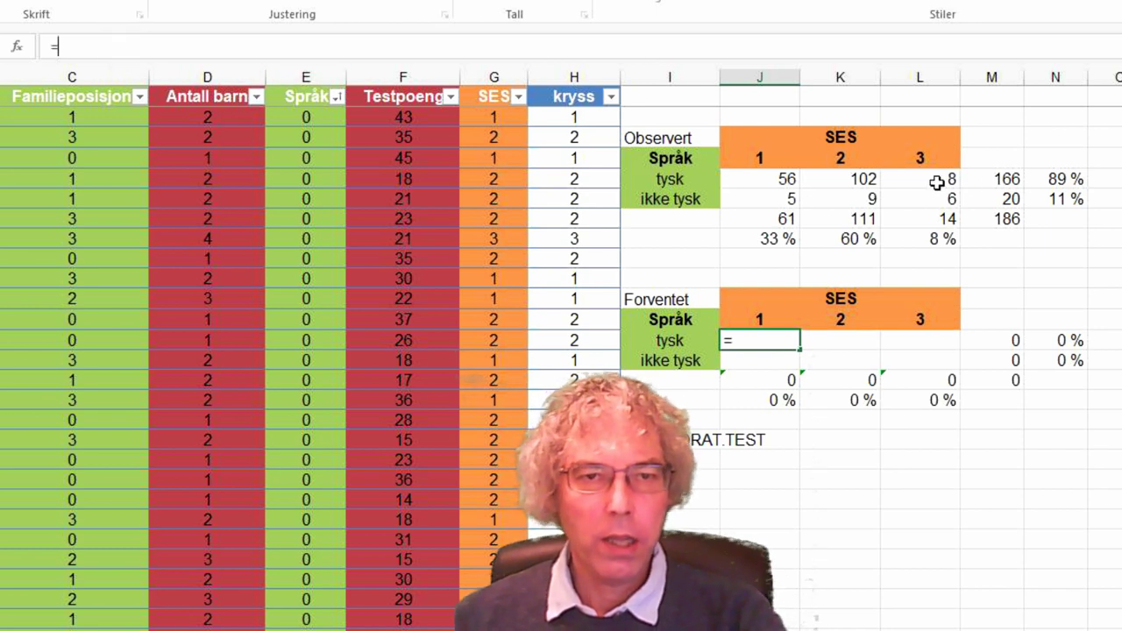
pyautogui.click(997, 179)
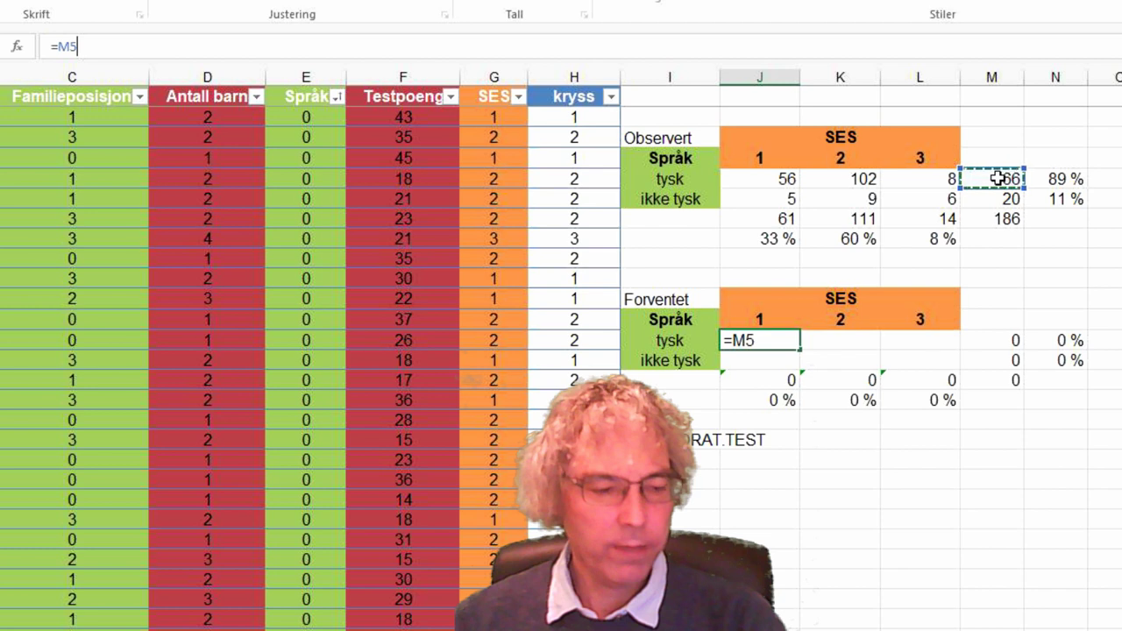
pyautogui.write('*')
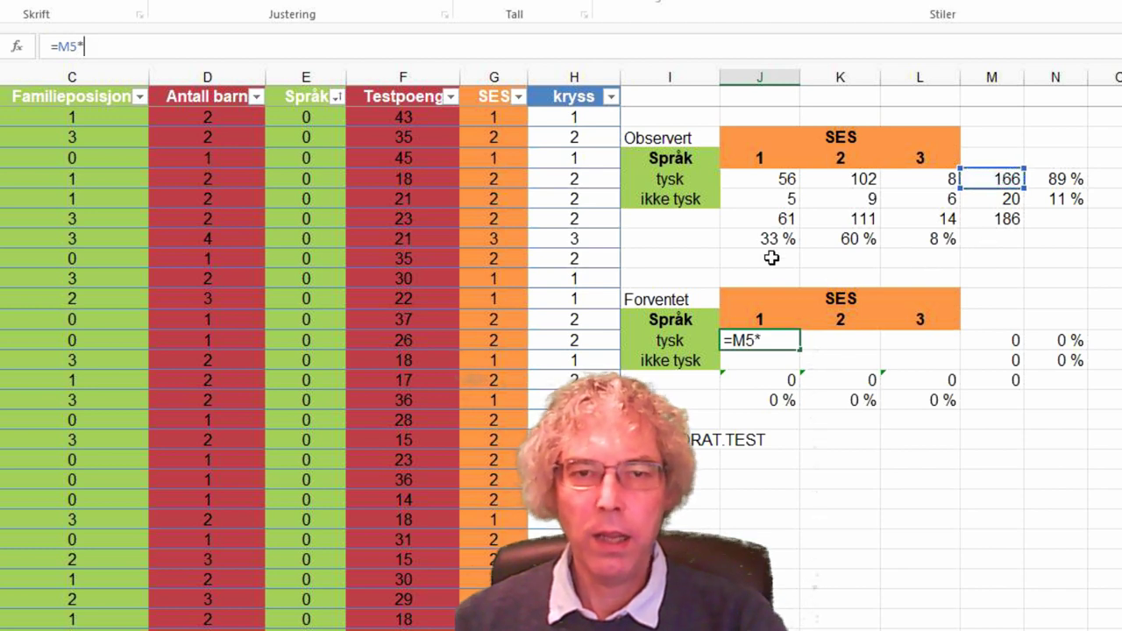
pyautogui.click(766, 238)
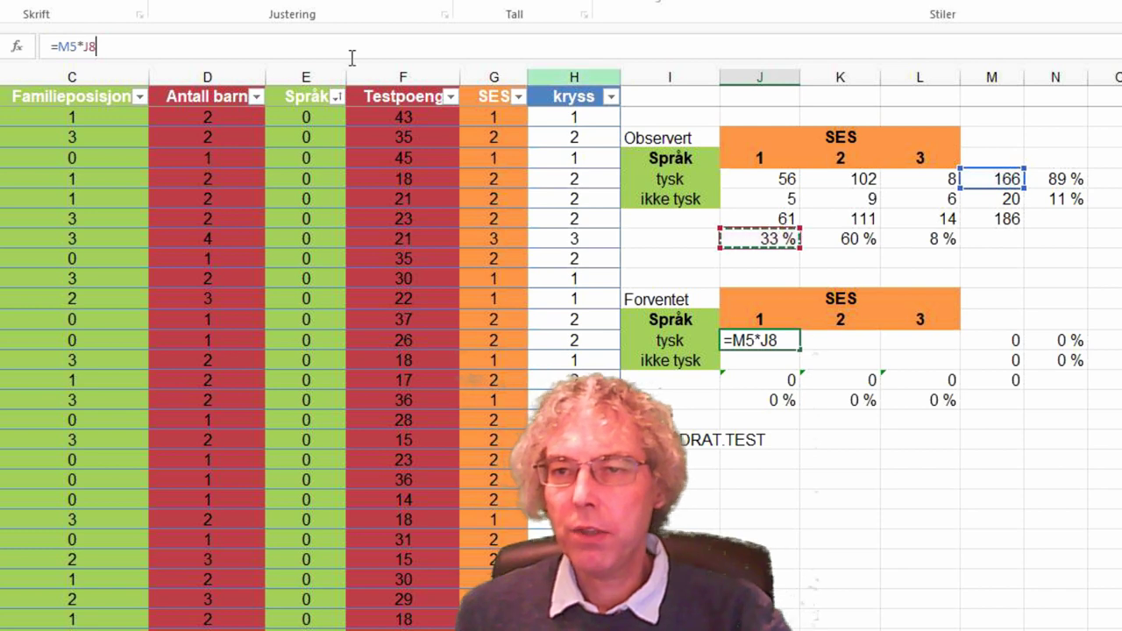
# Lock column M and row 8 in the expected-frequency formula so it reads =$M5*J$8, and enter it
pyautogui.click(57, 46)
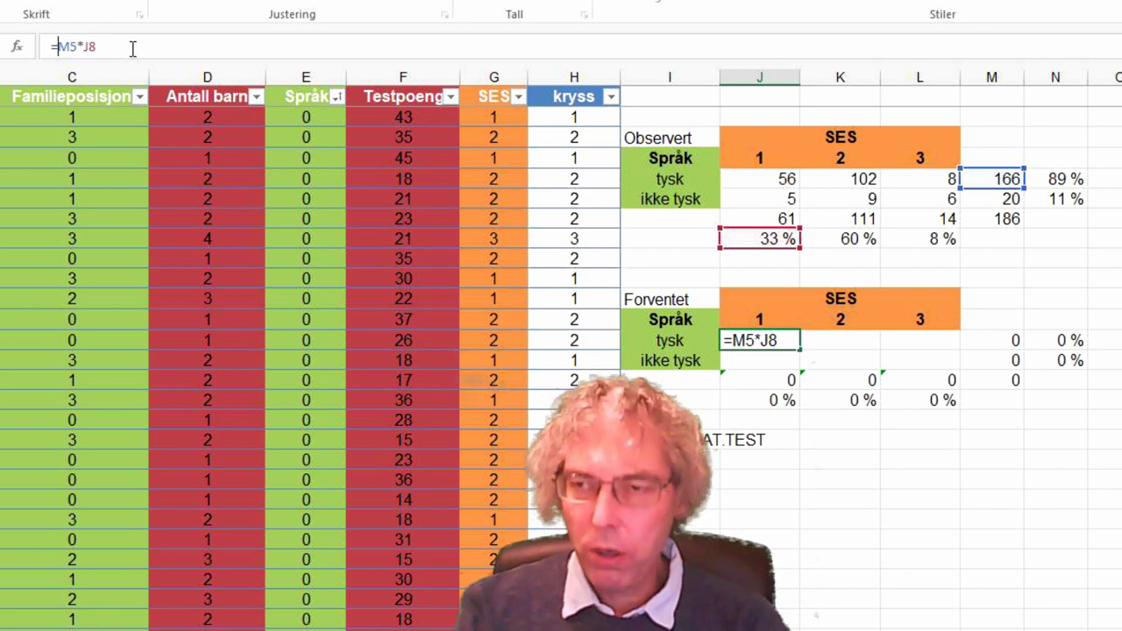
pyautogui.write('$')
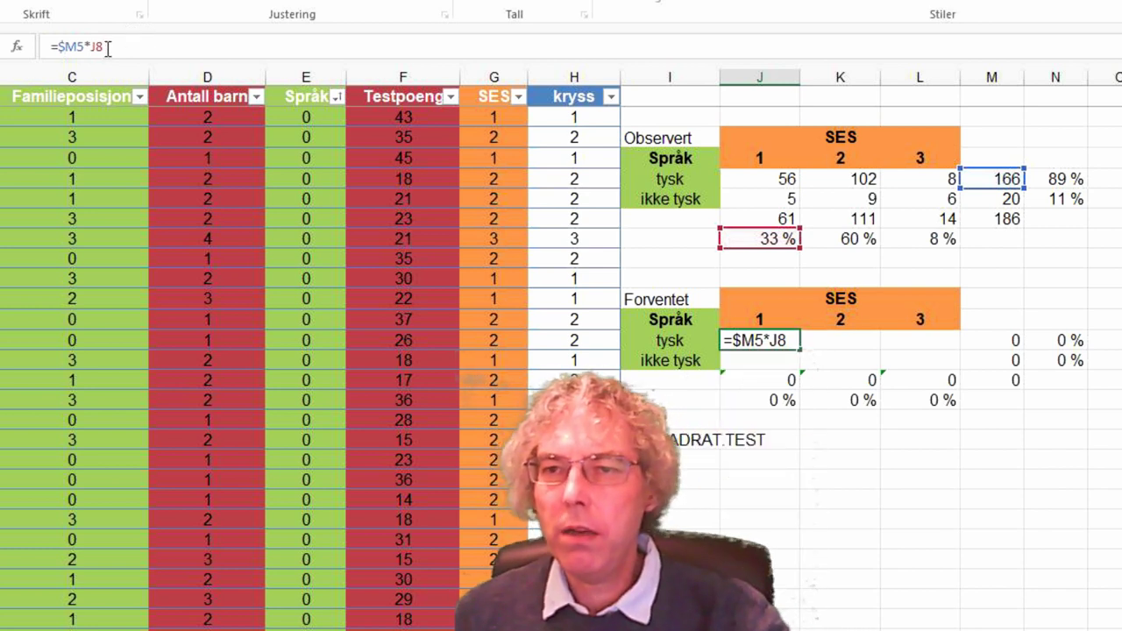
pyautogui.click(96, 45)
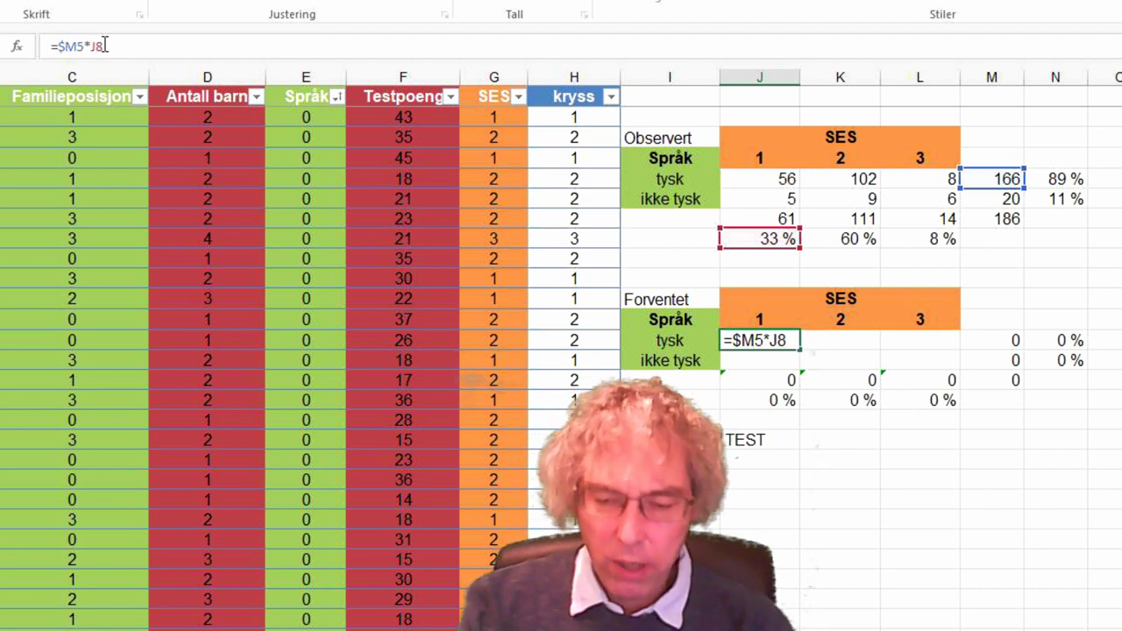
pyautogui.write('$')
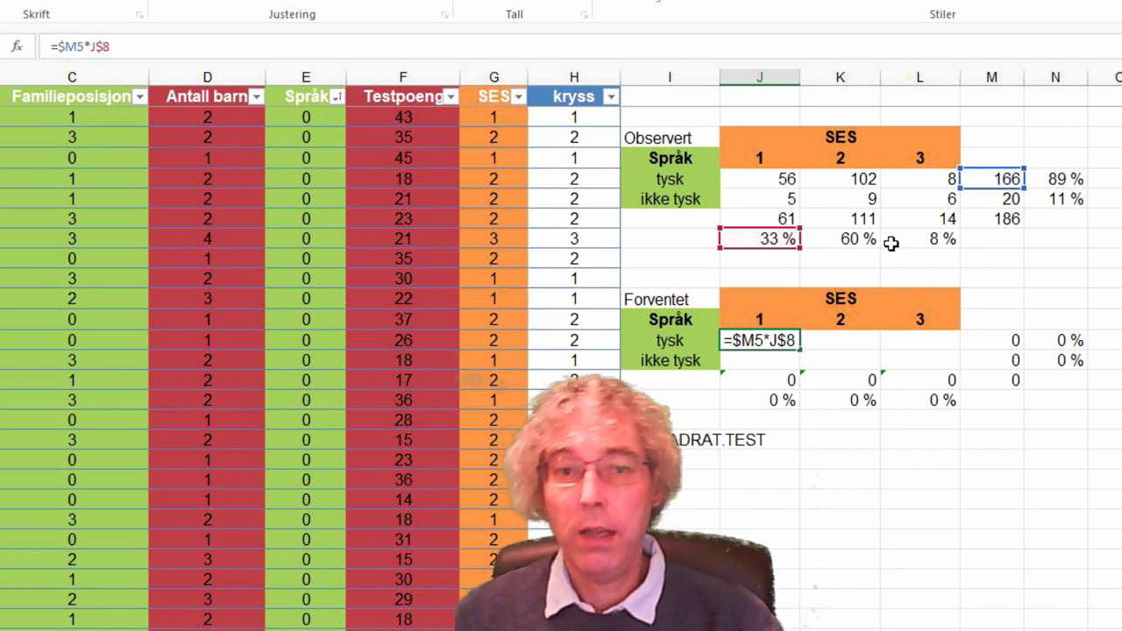
pyautogui.press('Return')
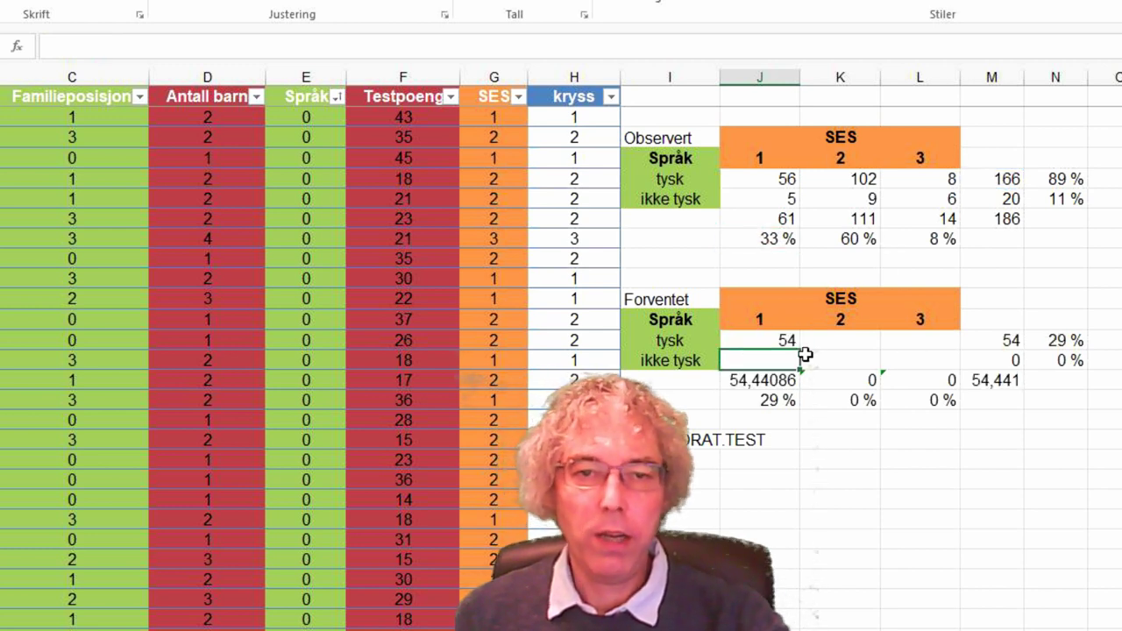
# Copy the expected-frequency formula across the Forventet tysk row to SES 2 and SES 3, and check the SES 2 formula
pyautogui.click(763, 339)
pyautogui.moveTo(789, 339); pyautogui.dragTo(893, 337)
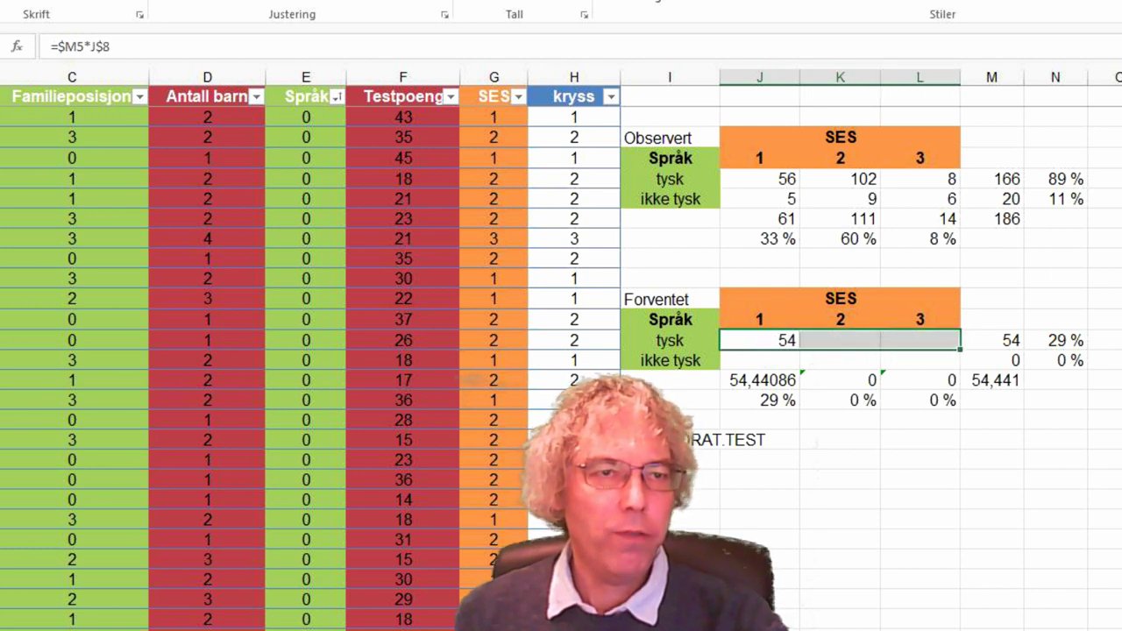
pyautogui.moveTo(947, 342); pyautogui.dragTo(947, 342)
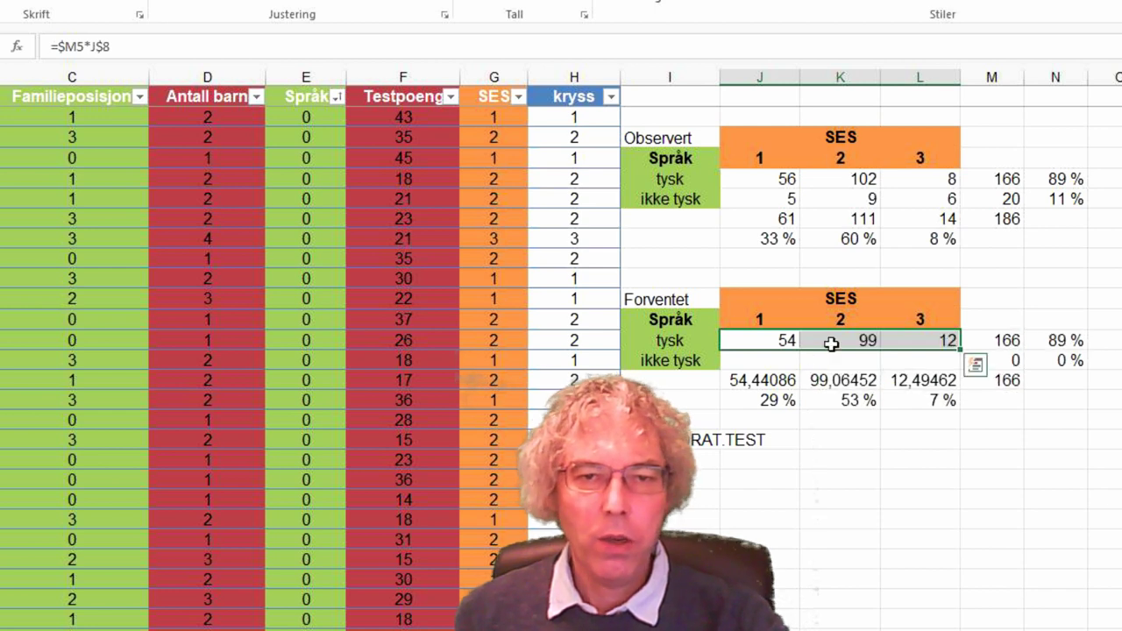
pyautogui.click(829, 341)
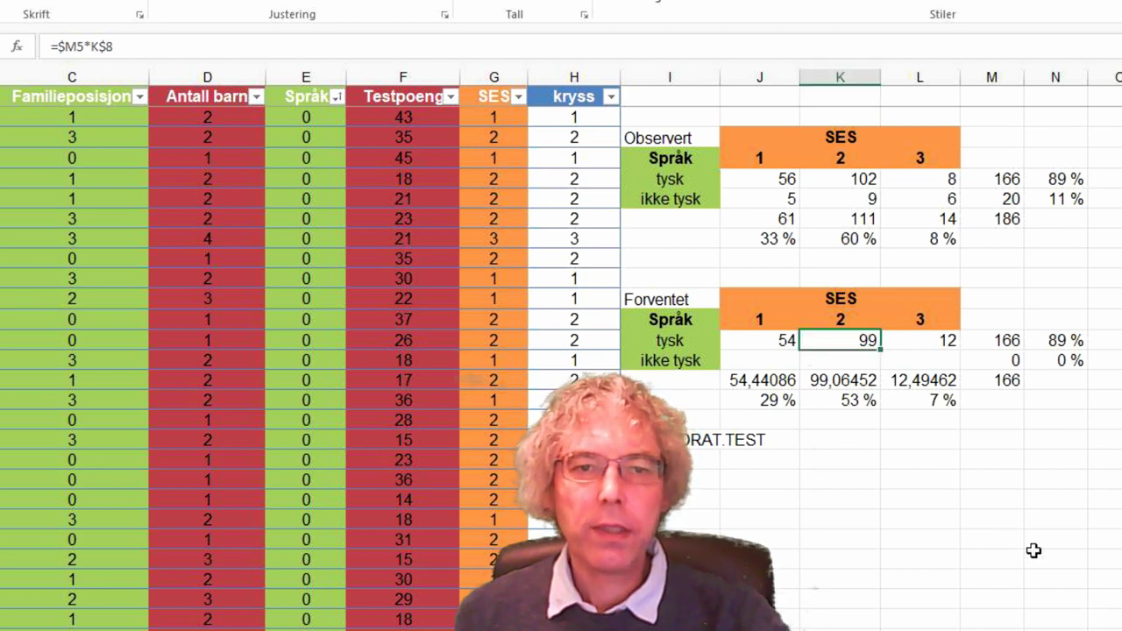
# Fill the Forventet formulas from the tysk row down into the ikke tysk row for all three SES columns
pyautogui.moveTo(780, 341); pyautogui.dragTo(924, 353)
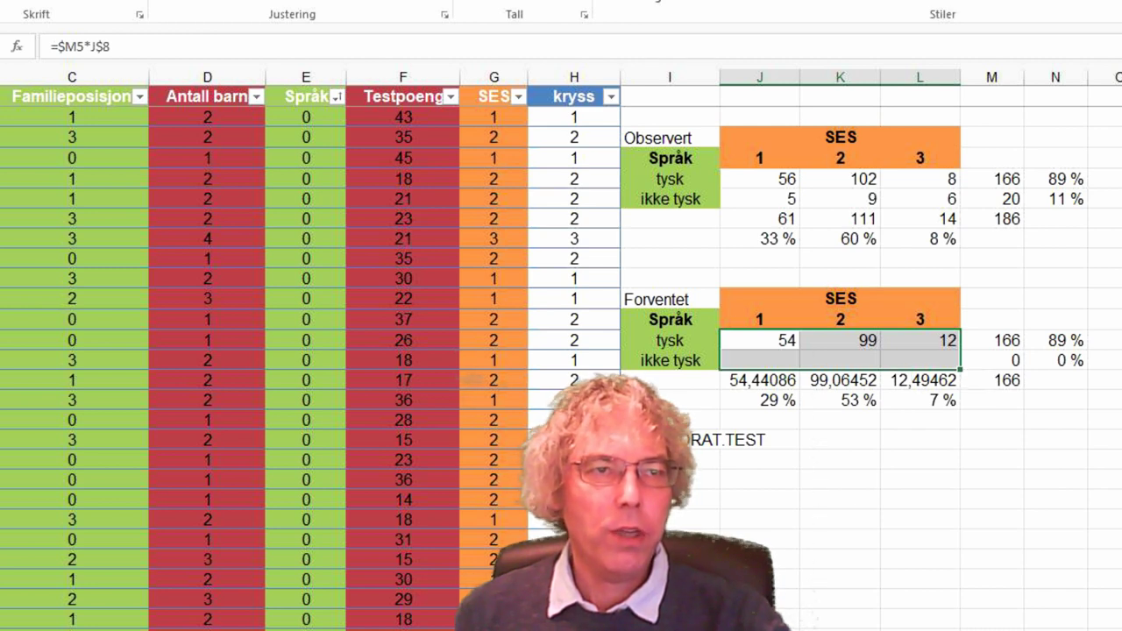
pyautogui.hotkey('ctrl', 'd')
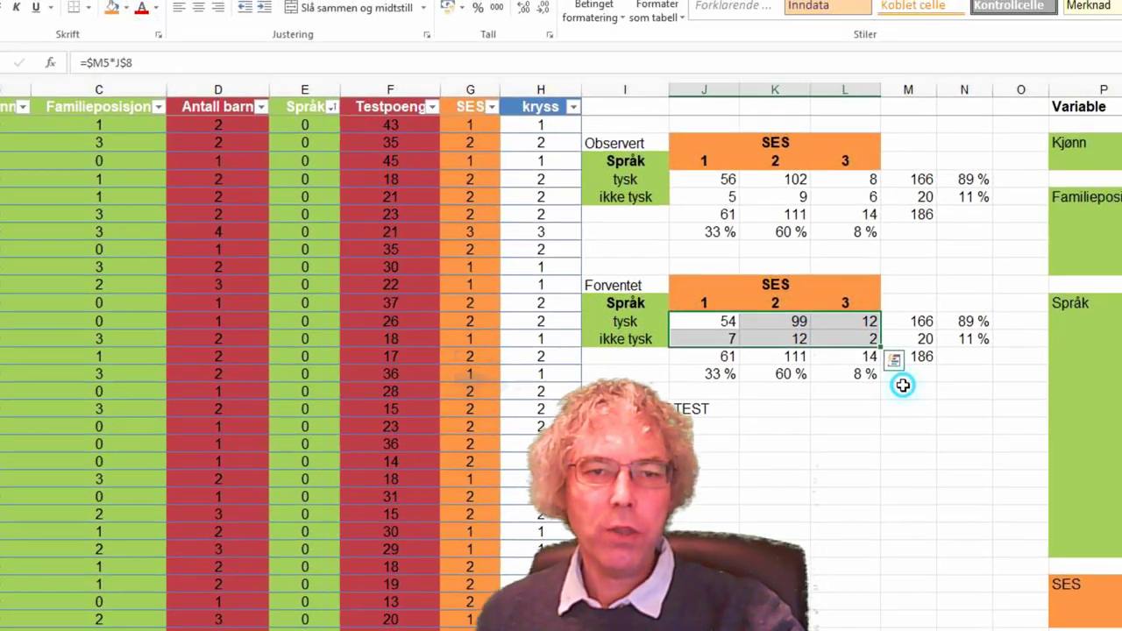
pyautogui.click(903, 385)
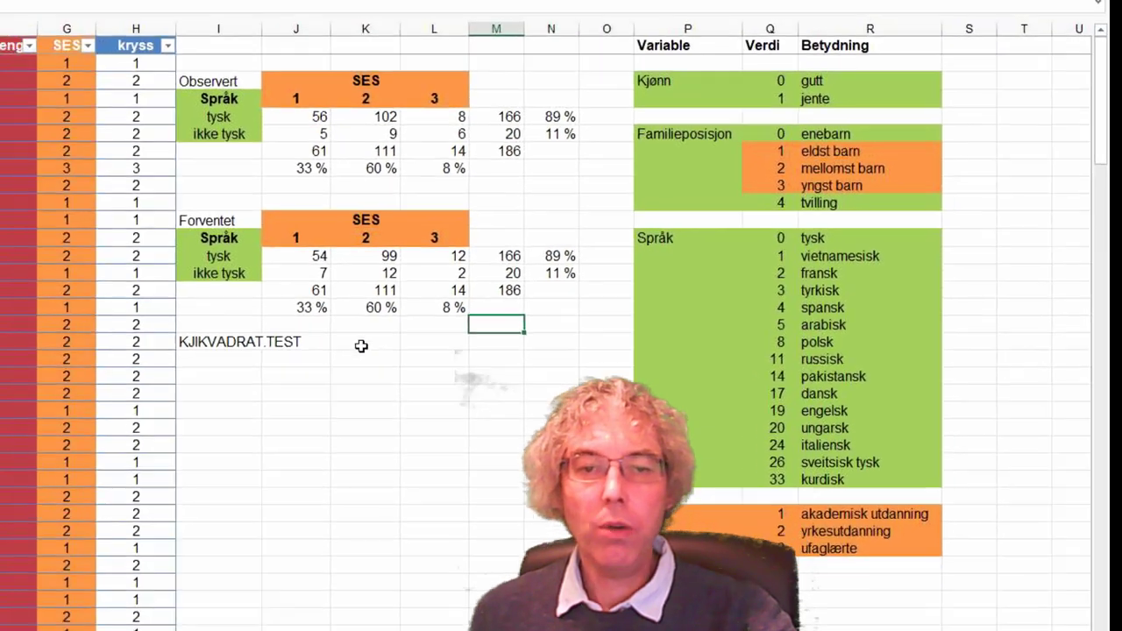
# Insert the statistical function KJIKVADRAT.TEST in column K of the row labelled KJIKVADRAT.TEST, below the Forventet table
pyautogui.click(241, 346)
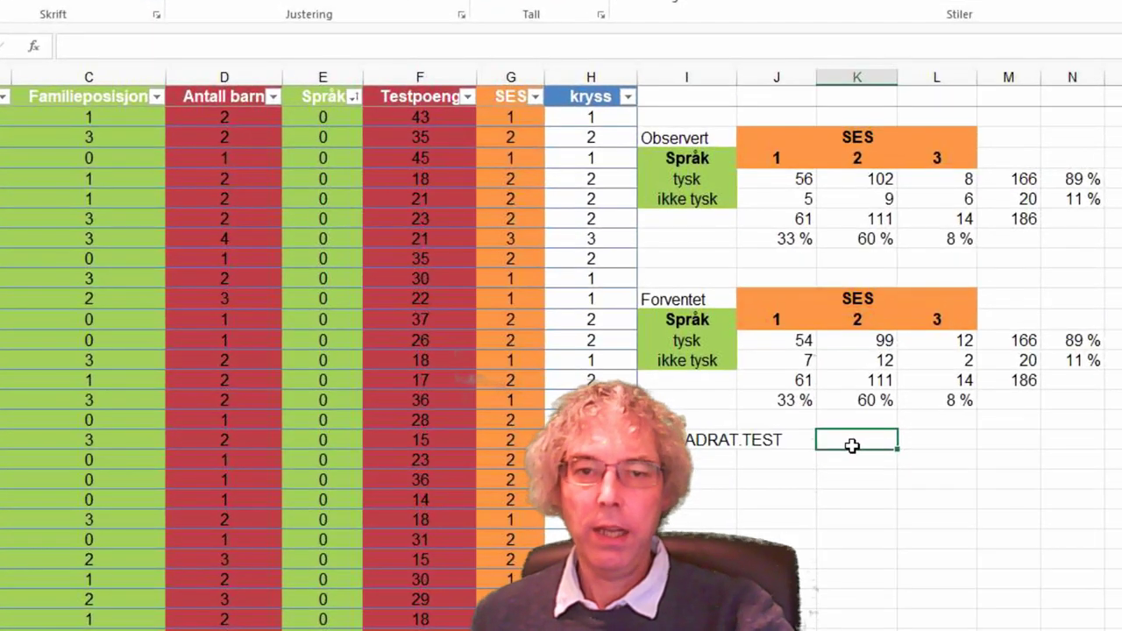
pyautogui.click(35, 47)
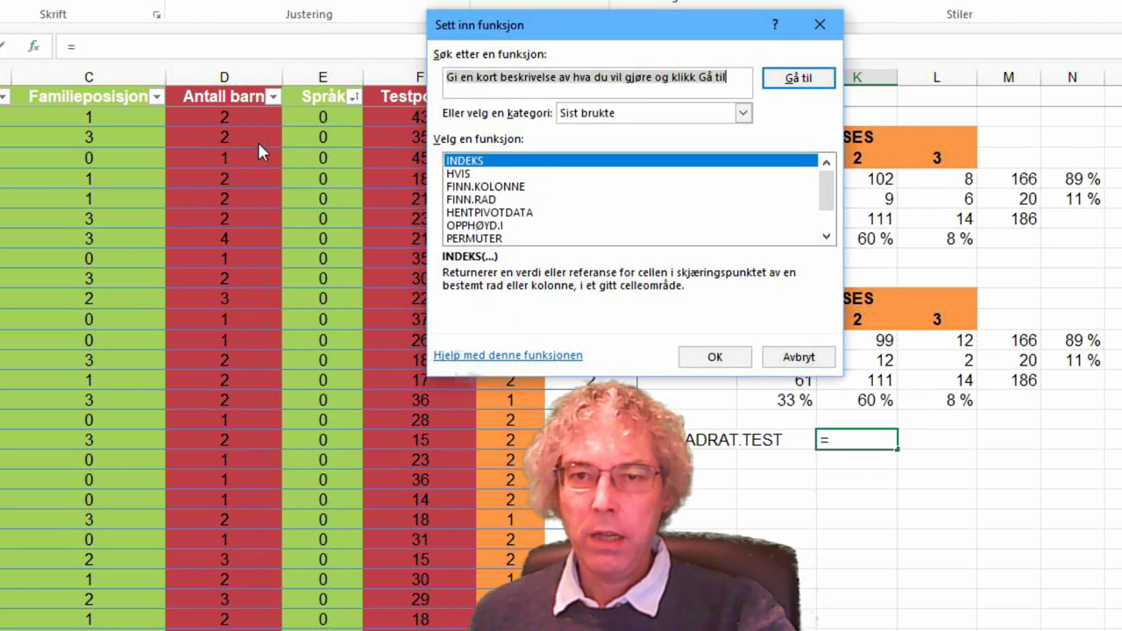
pyautogui.click(743, 112)
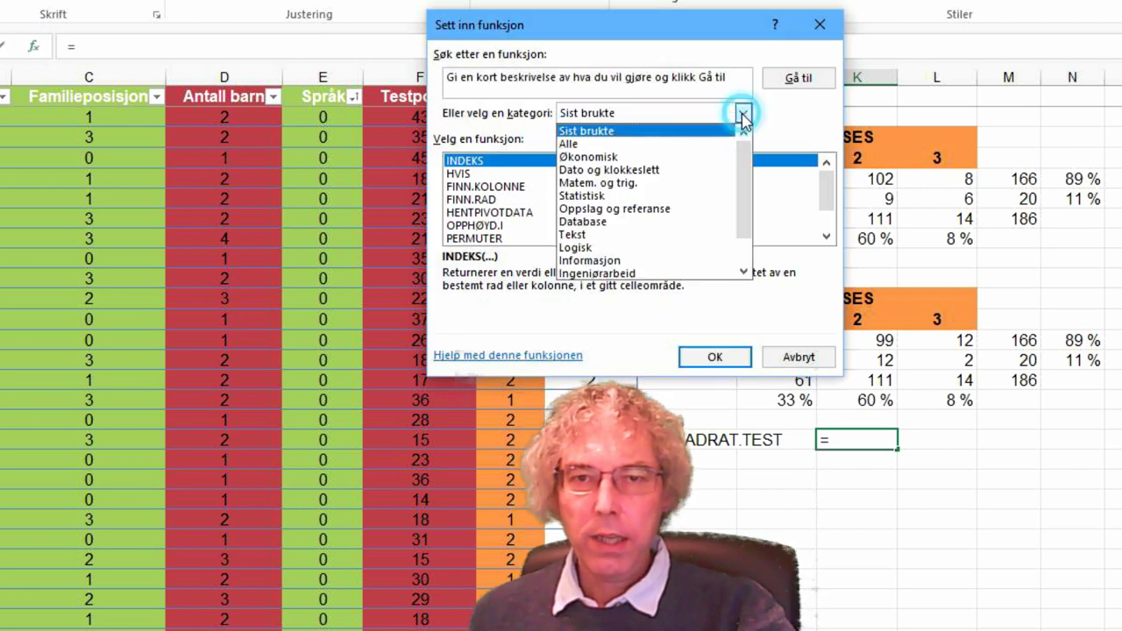
pyautogui.click(662, 196)
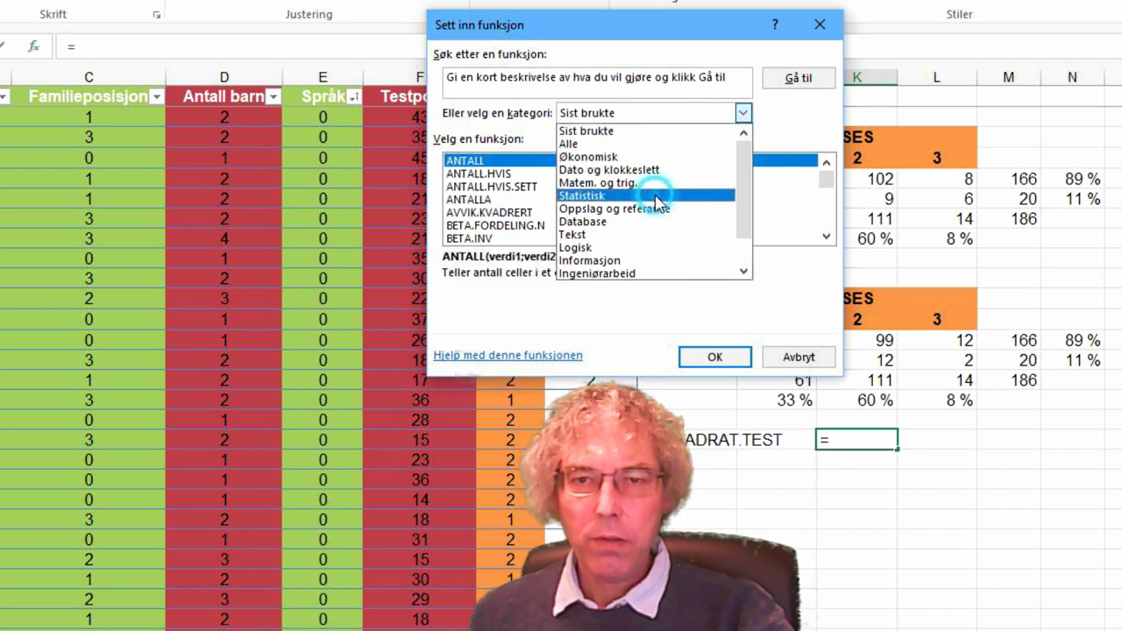
pyautogui.click(595, 80)
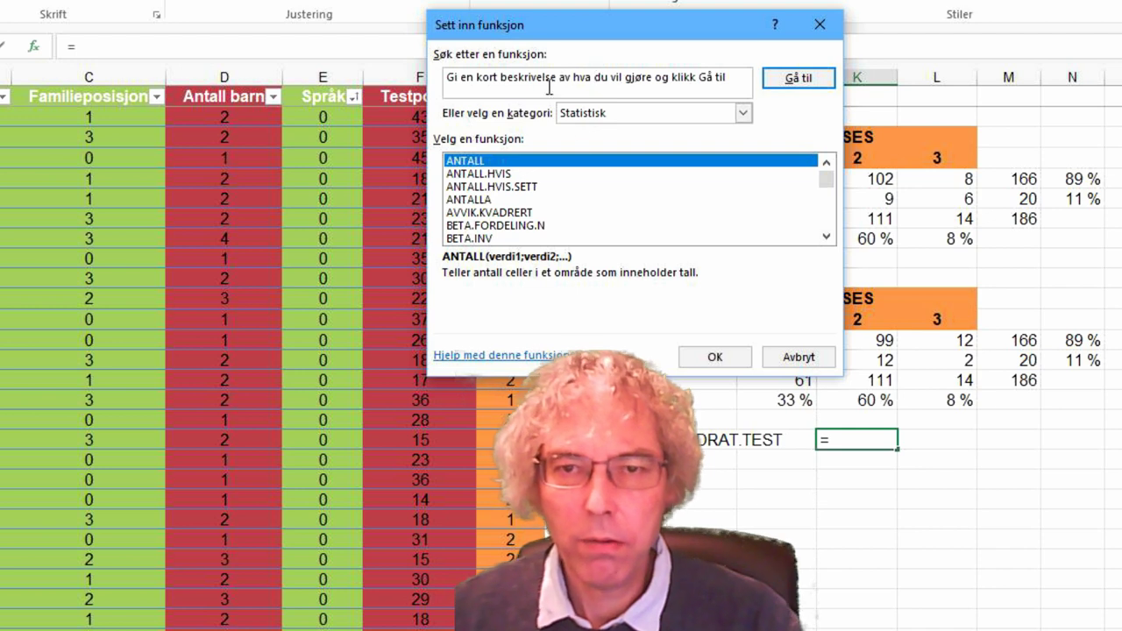
pyautogui.moveTo(829, 189); pyautogui.dragTo(830, 200)
pyautogui.scroll(3, 760, 220)
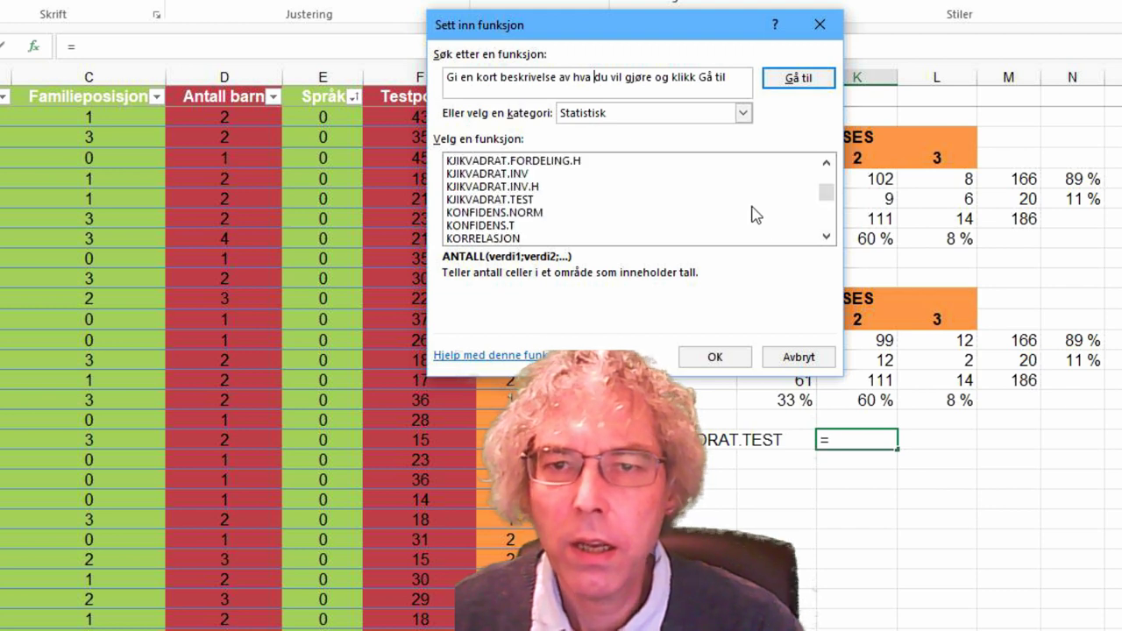
pyautogui.click(524, 200)
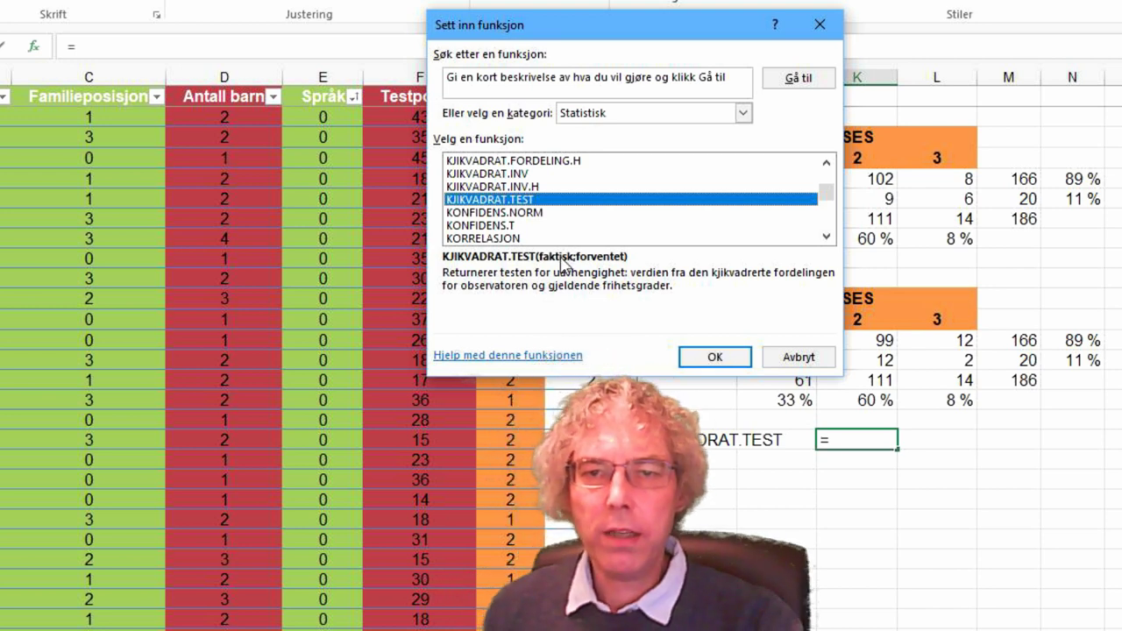
pyautogui.click(716, 357)
# Set the chi-square test's Faktisk range to J5:L6 and Forventet range to J13:L14, and enter the function
pyautogui.moveTo(635, 77); pyautogui.dragTo(328, 116)
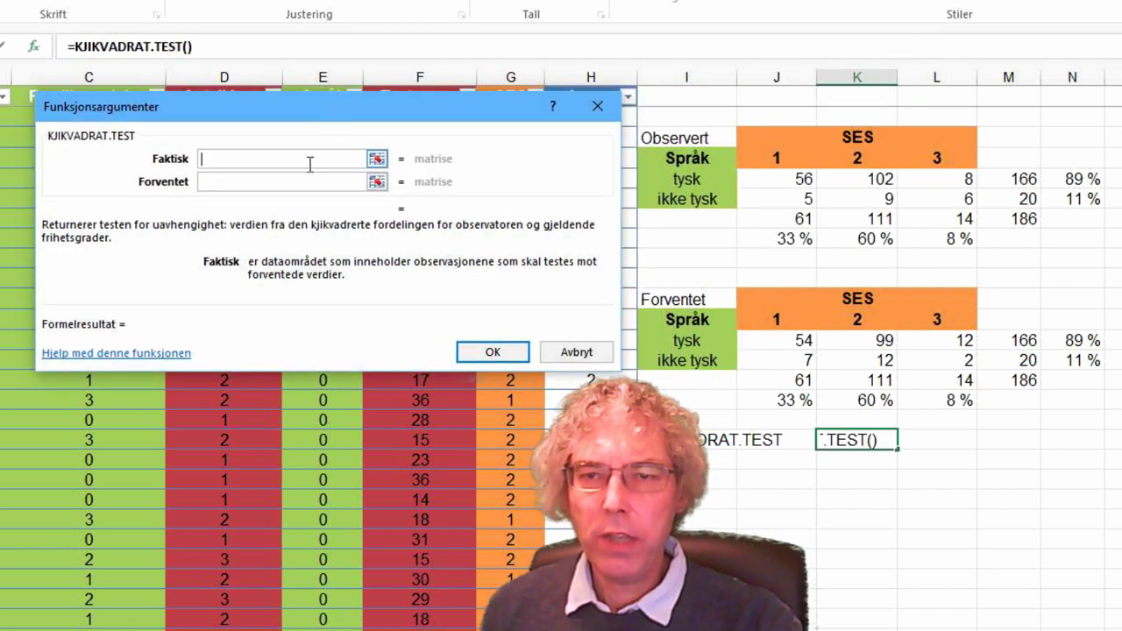
pyautogui.moveTo(759, 175); pyautogui.dragTo(929, 193)
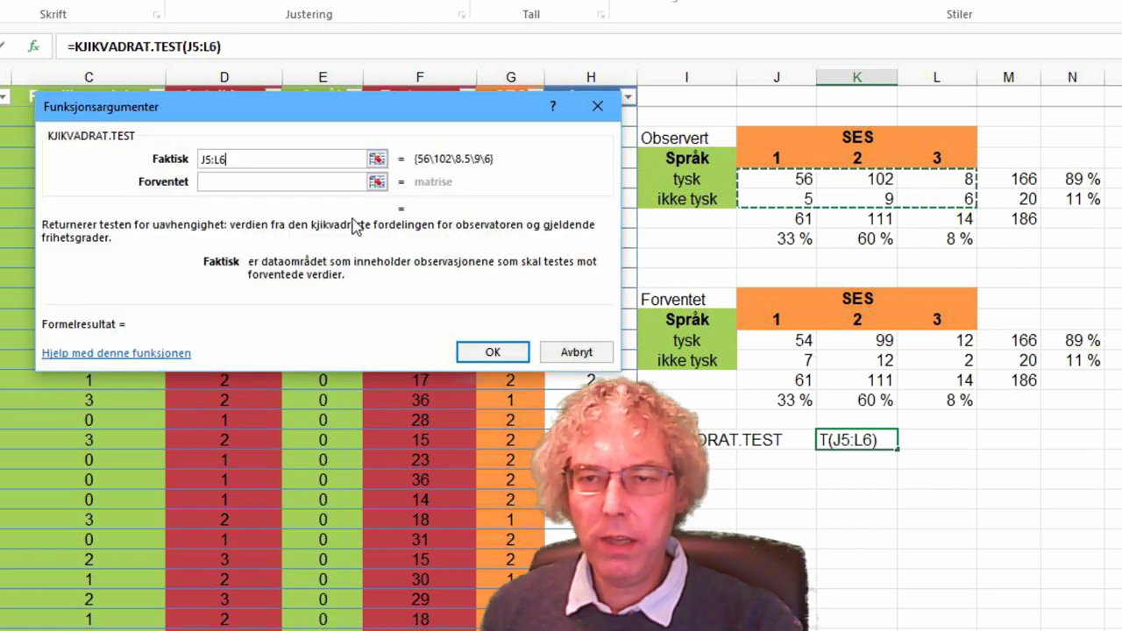
pyautogui.click(293, 182)
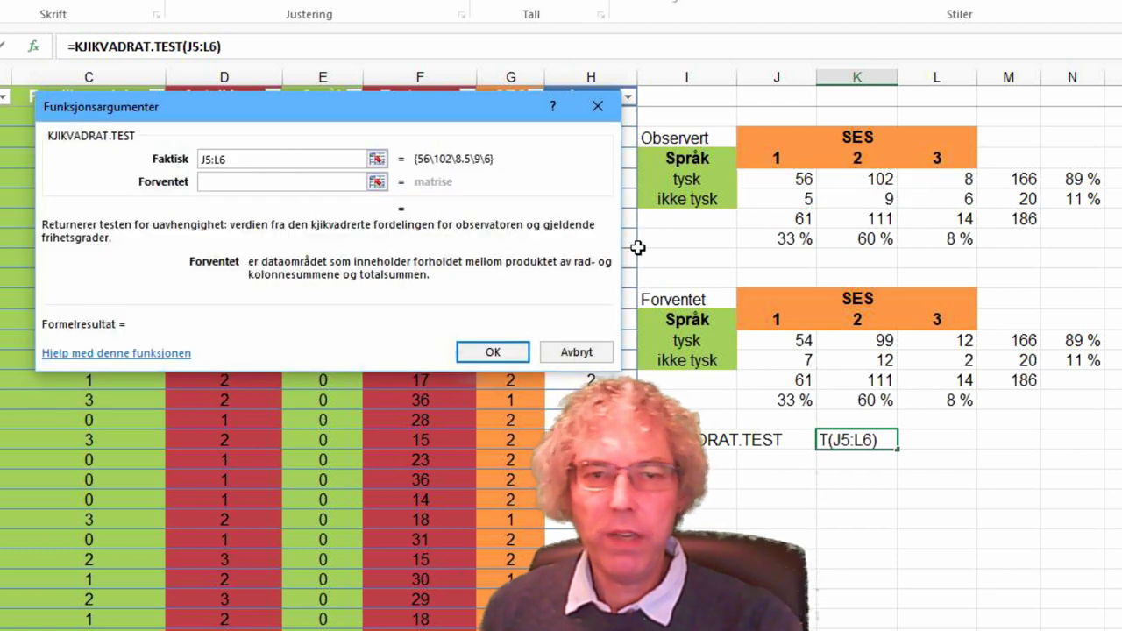
pyautogui.moveTo(760, 338); pyautogui.dragTo(941, 360)
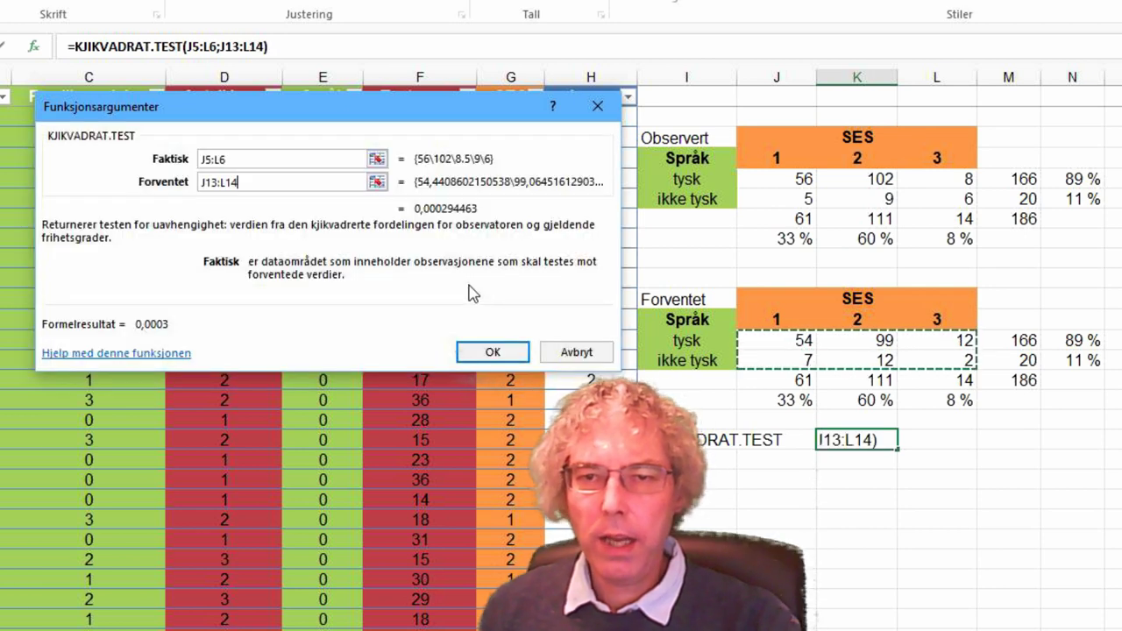
pyautogui.click(503, 354)
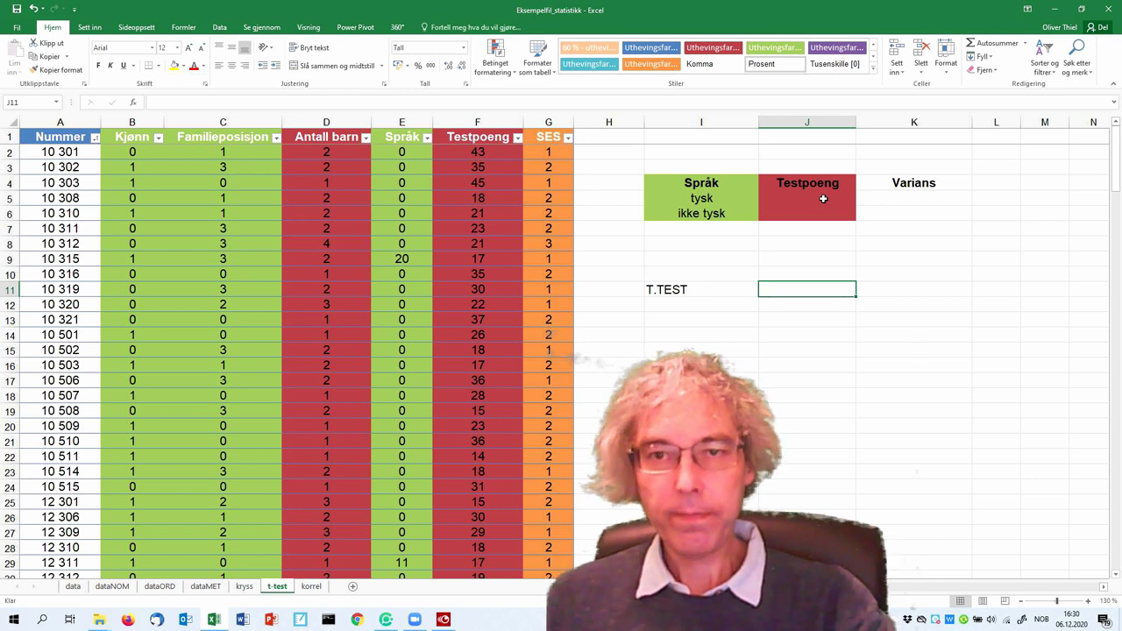
# Sort the t-test sheet's data by Språk from smallest to largest and enter =GJENNOMSNITT(F2:F167) in the tysk Testpoeng cell
pyautogui.click(428, 138)
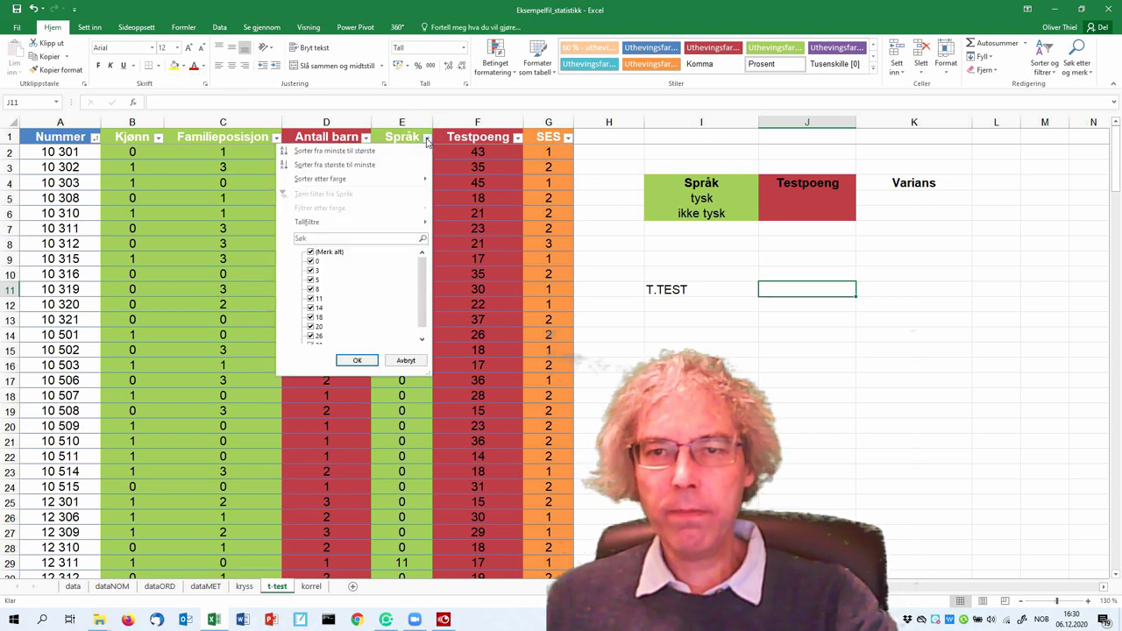
pyautogui.click(381, 153)
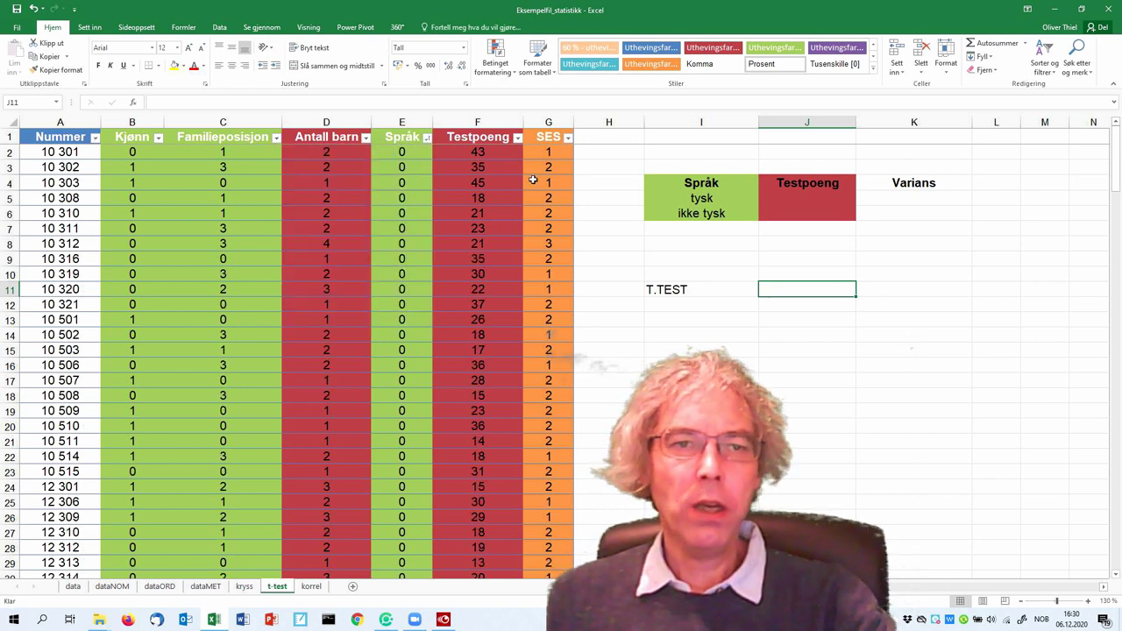
pyautogui.click(804, 198)
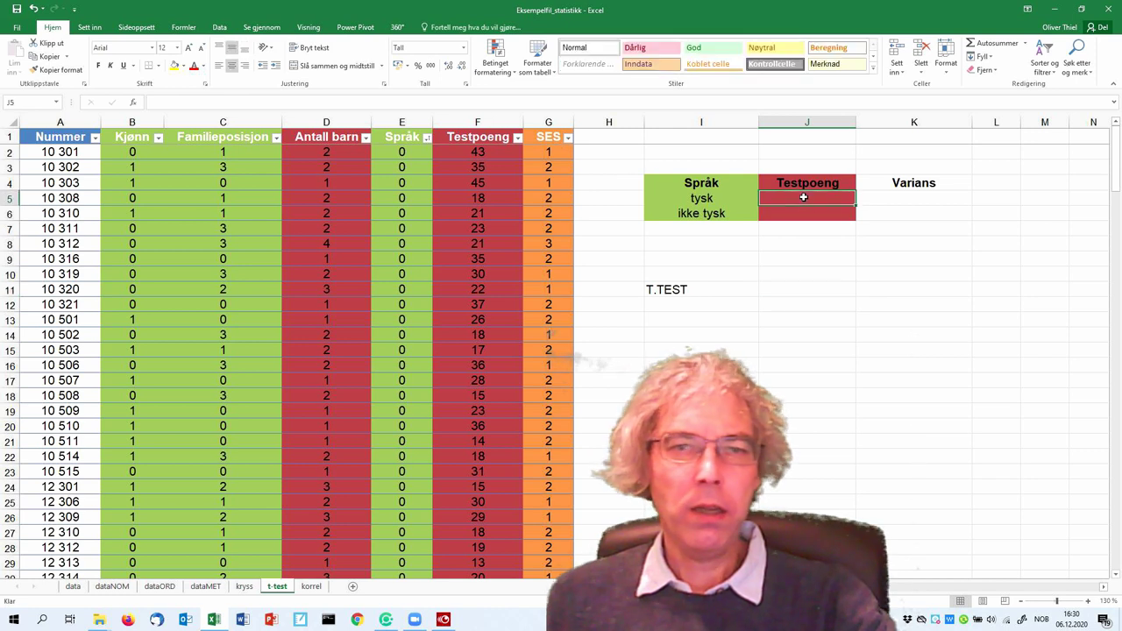
pyautogui.click(346, 103)
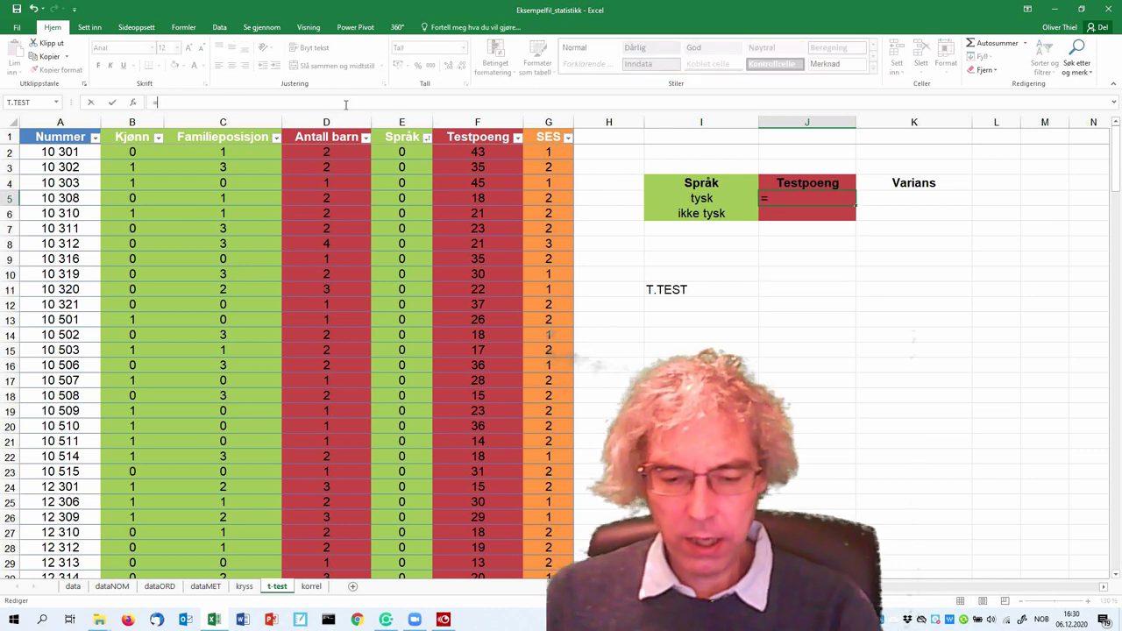
pyautogui.write('=gjen')
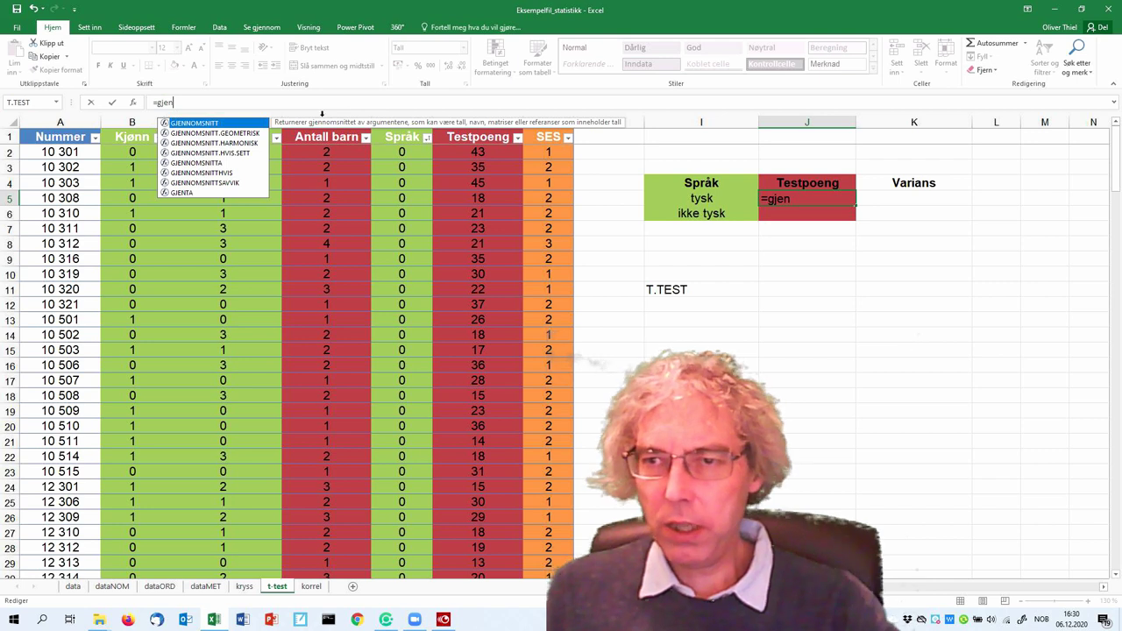
pyautogui.doubleClick(203, 123)
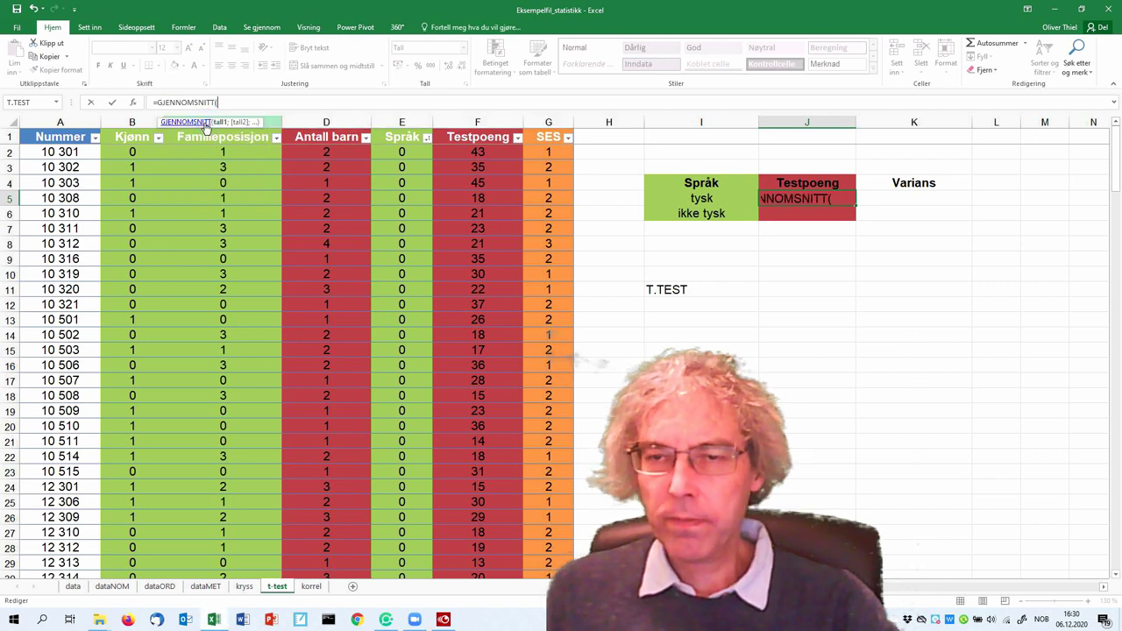
pyautogui.moveTo(454, 150); pyautogui.dragTo(450, 330)
pyautogui.write(')')
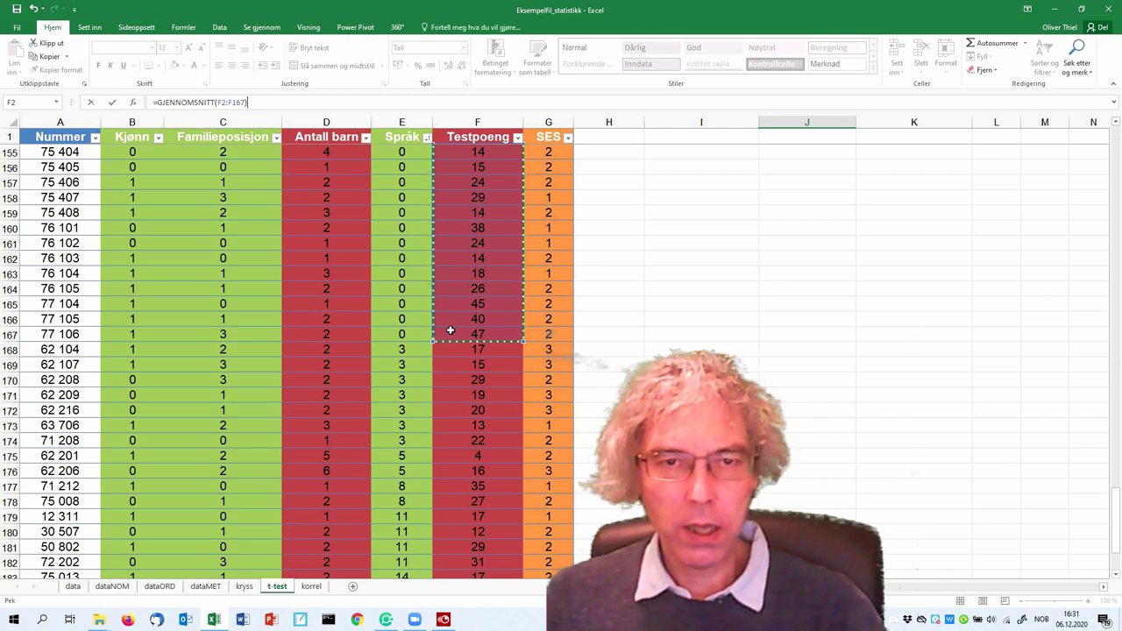
pyautogui.press('Return')
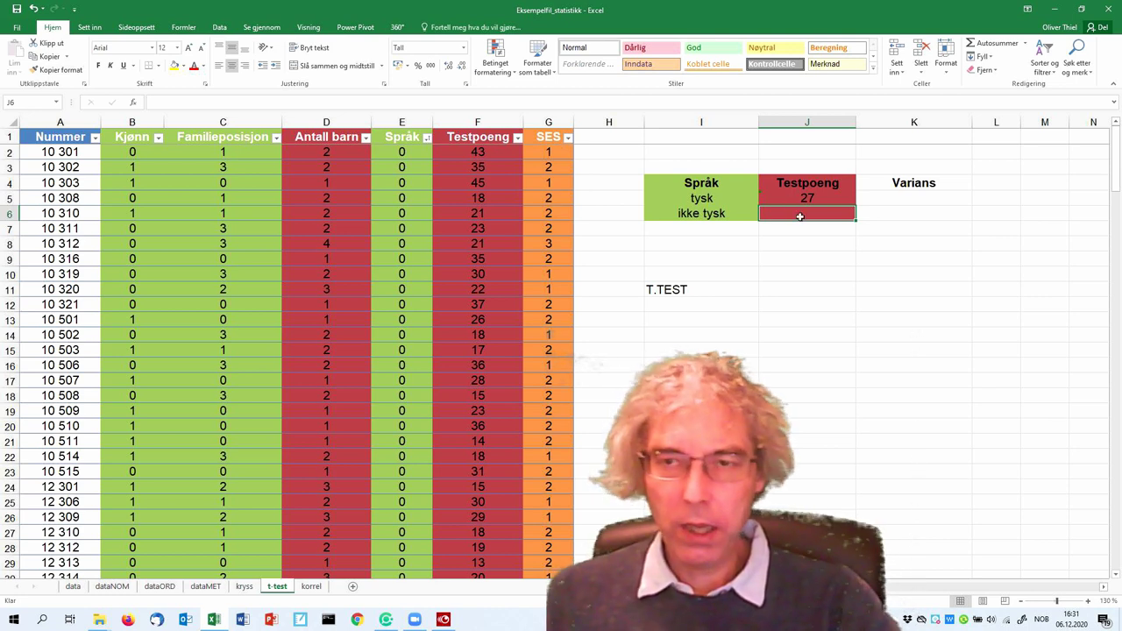
# Enter a GJENNOMSNITT formula over F168:F187 in the ikke tysk Testpoeng cell
pyautogui.click(190, 100)
pyautogui.write('=gj')
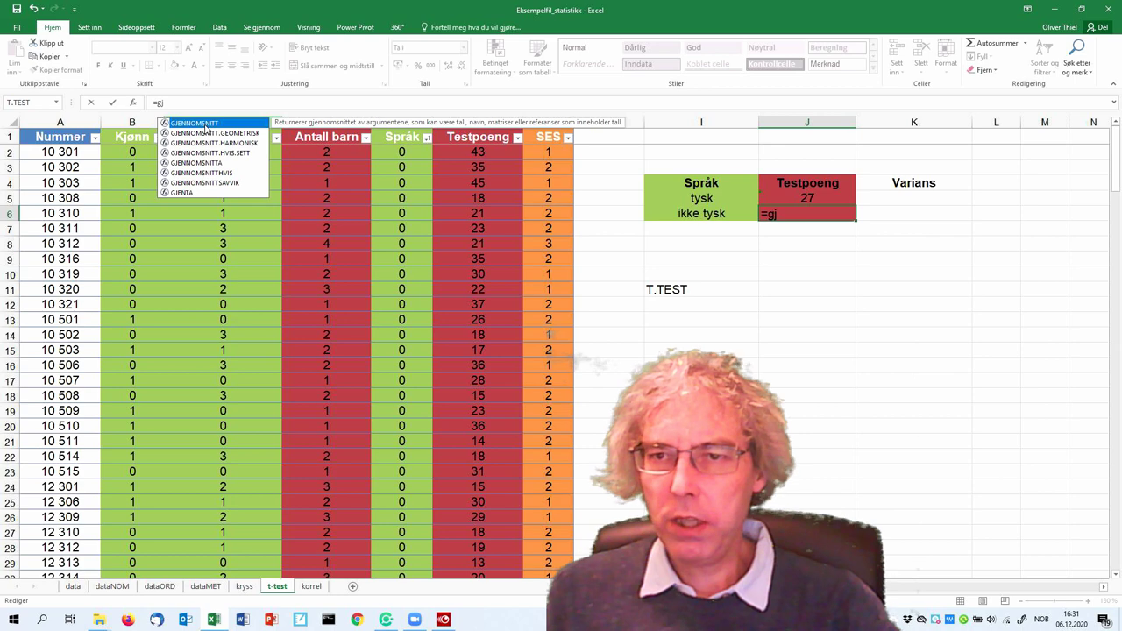
pyautogui.doubleClick(205, 124)
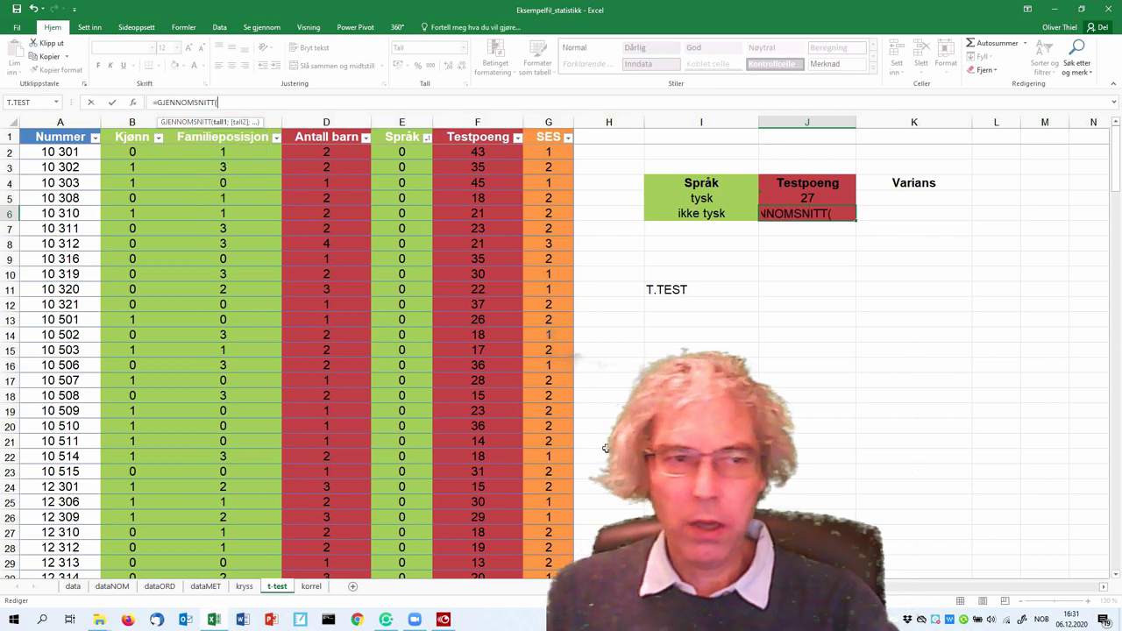
pyautogui.moveTo(1118, 162); pyautogui.dragTo(1118, 560)
pyautogui.moveTo(465, 275); pyautogui.dragTo(485, 565)
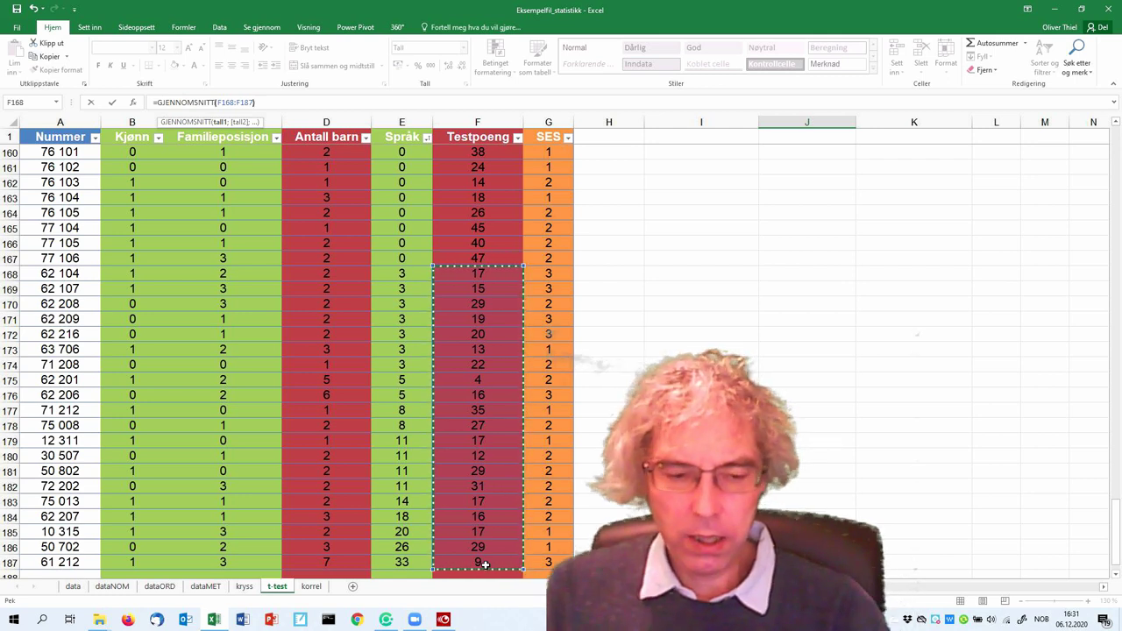
pyautogui.press('Escape')
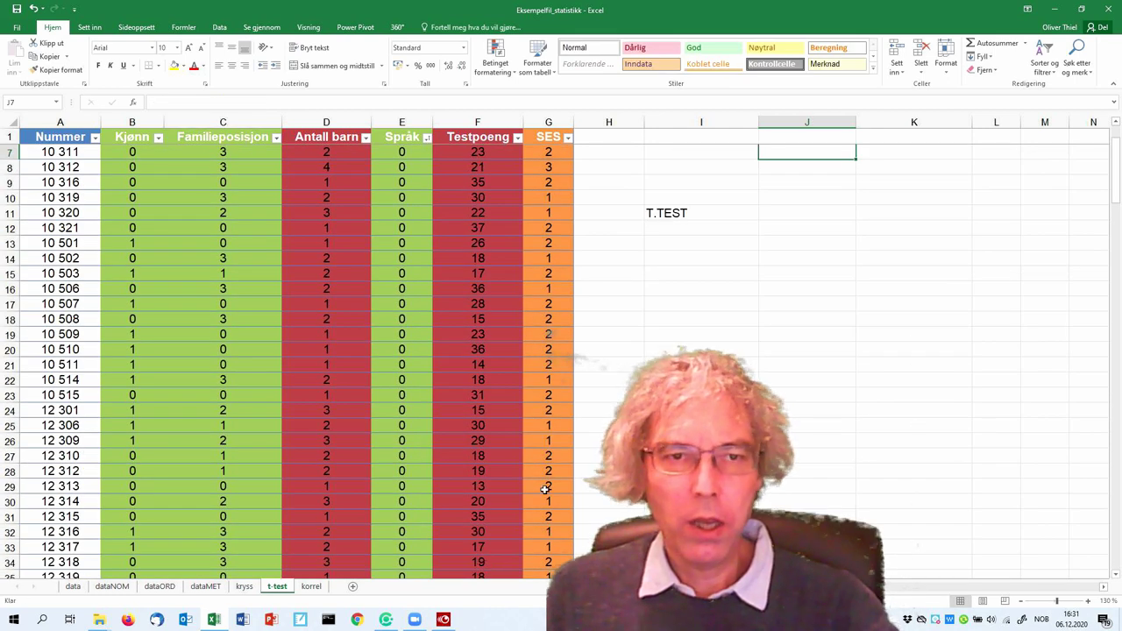
pyautogui.scroll(2, 789, 349)
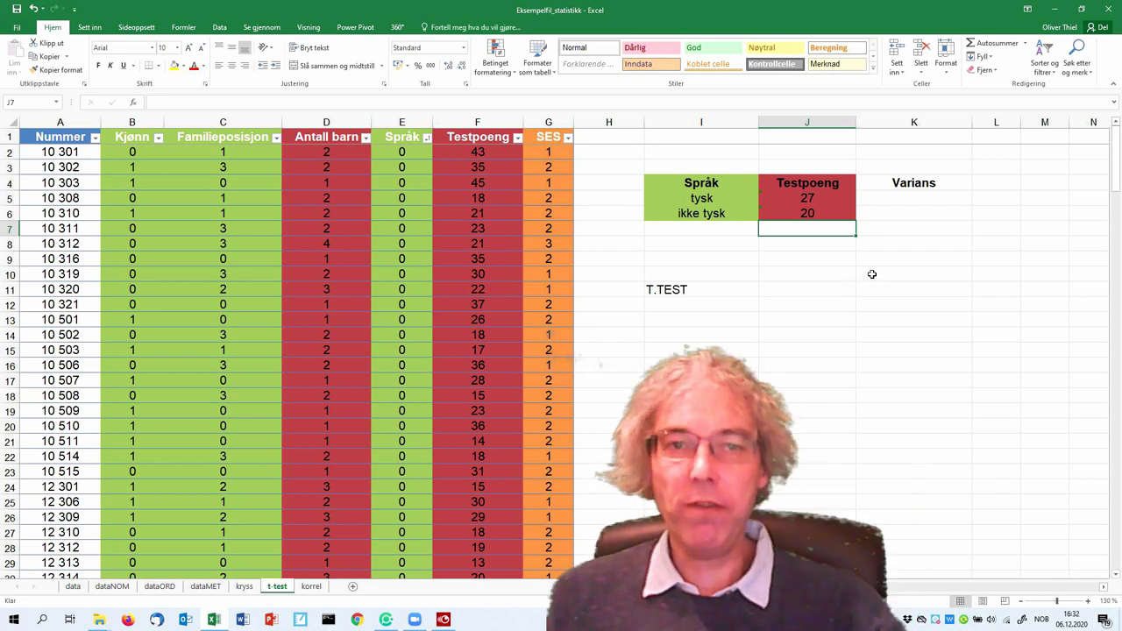
# Calculate the tysk group's Varians in K5 with VARIANS.P over the test scores F2:F167
pyautogui.click(887, 198)
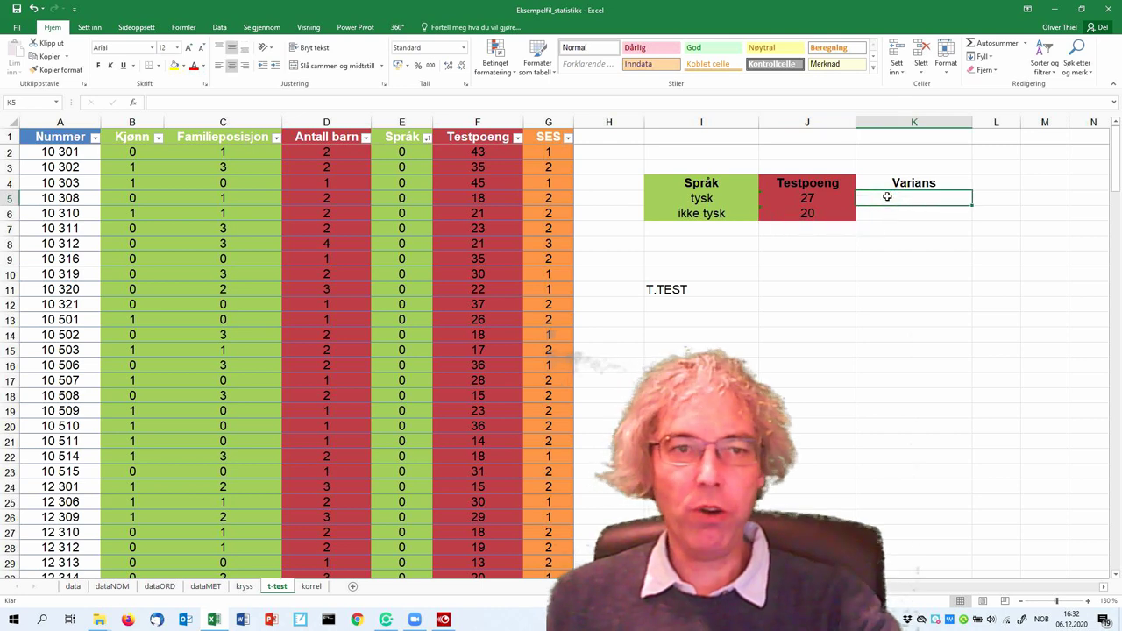
pyautogui.click(210, 105)
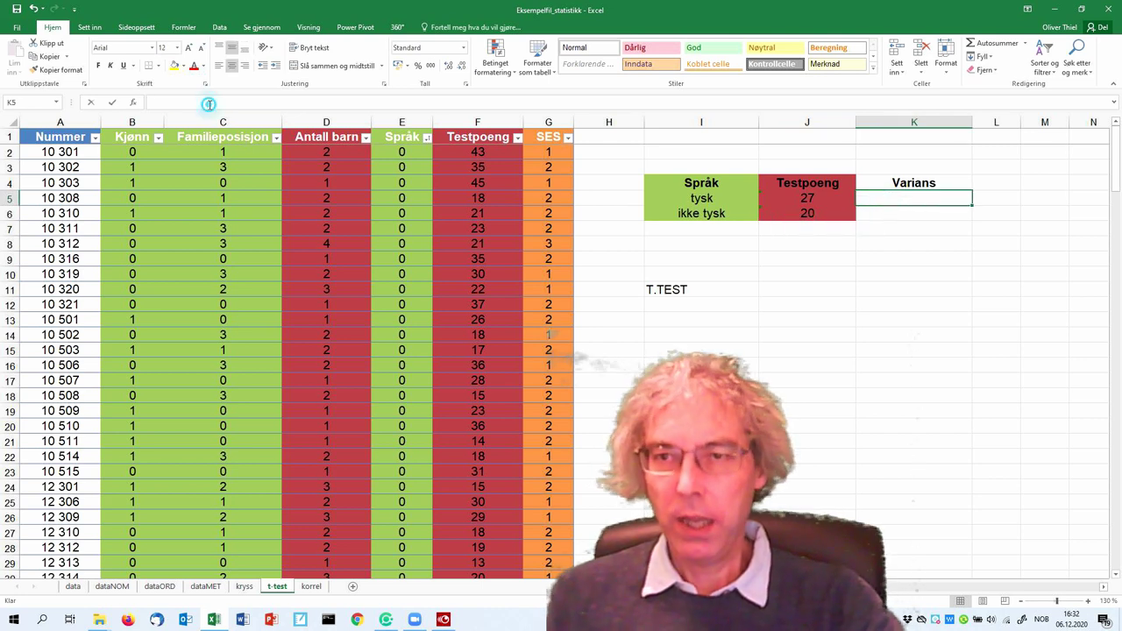
pyautogui.write('=')
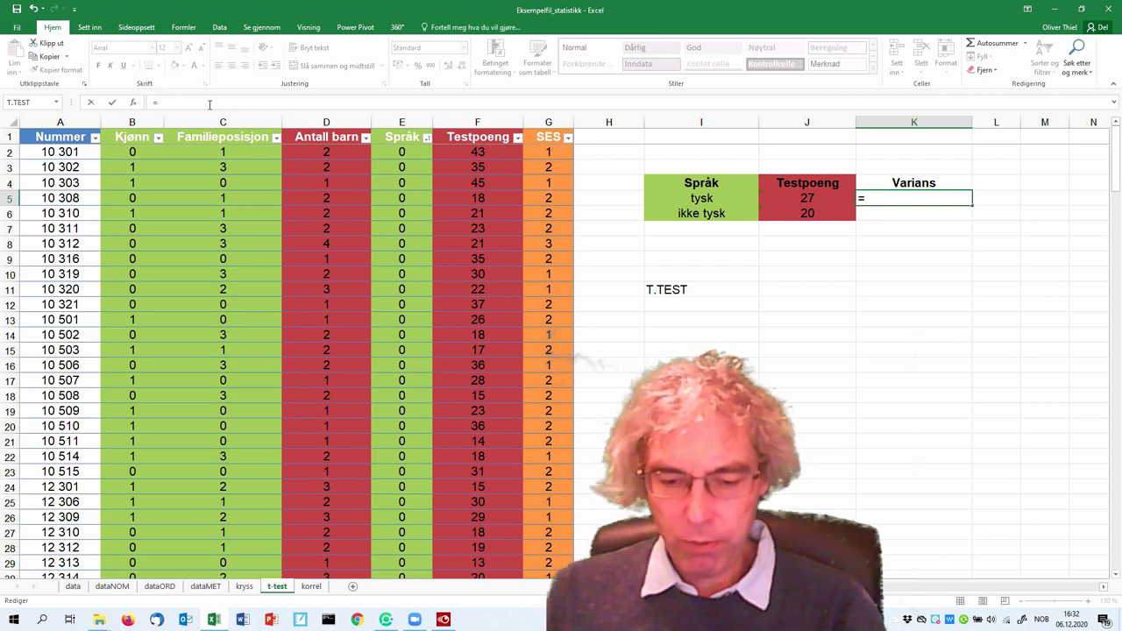
pyautogui.write('var')
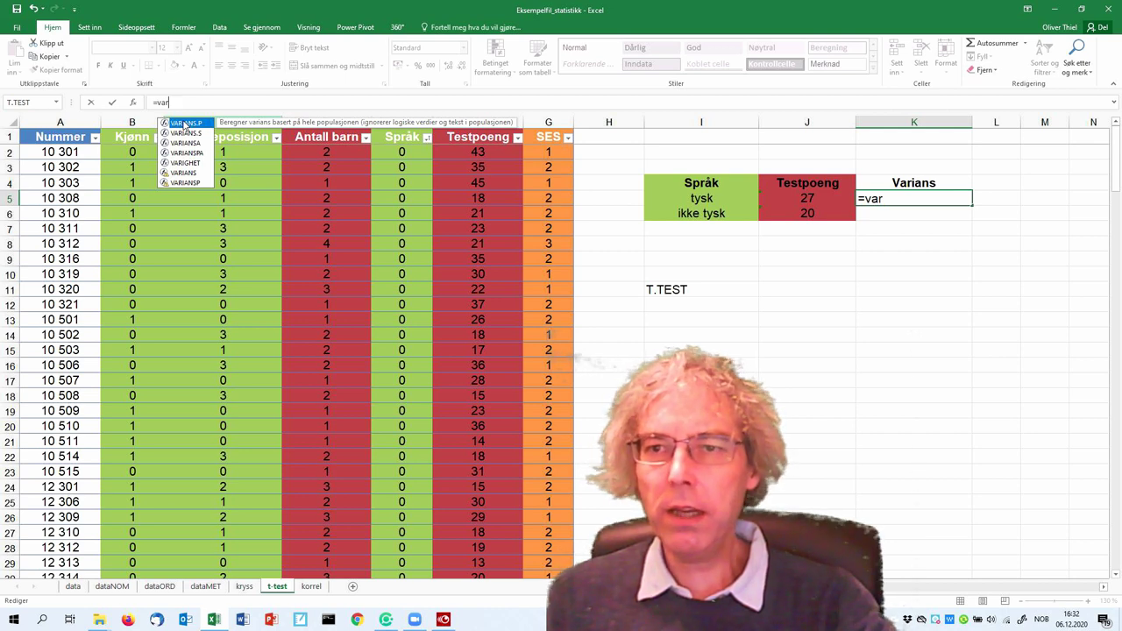
pyautogui.doubleClick(185, 123)
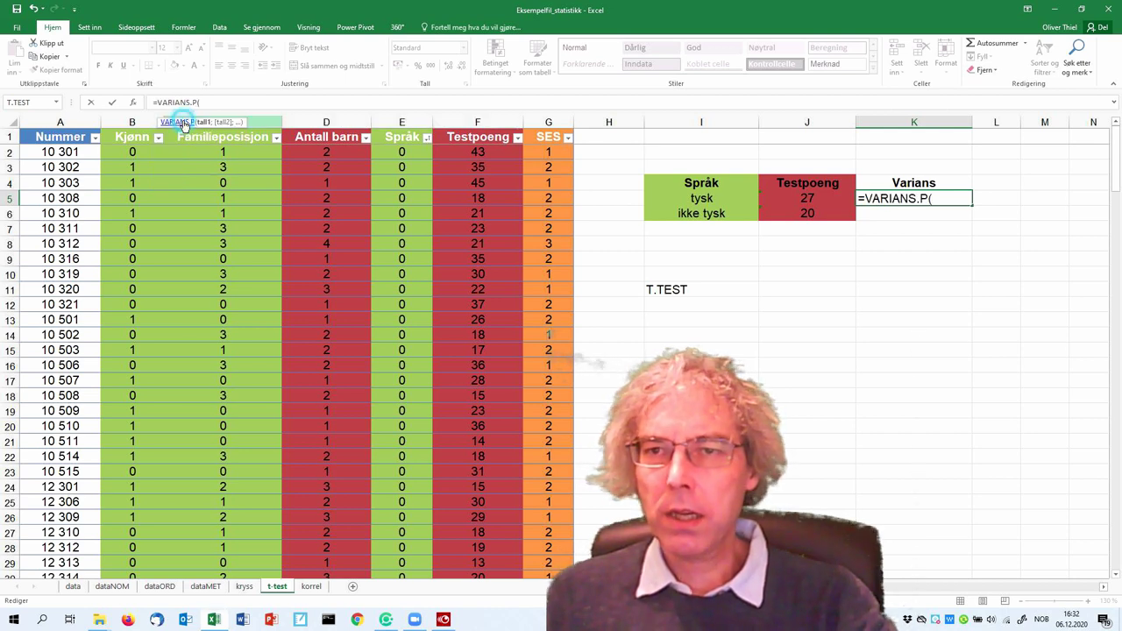
pyautogui.click(455, 152)
pyautogui.moveTo(455, 184); pyautogui.dragTo(456, 389)
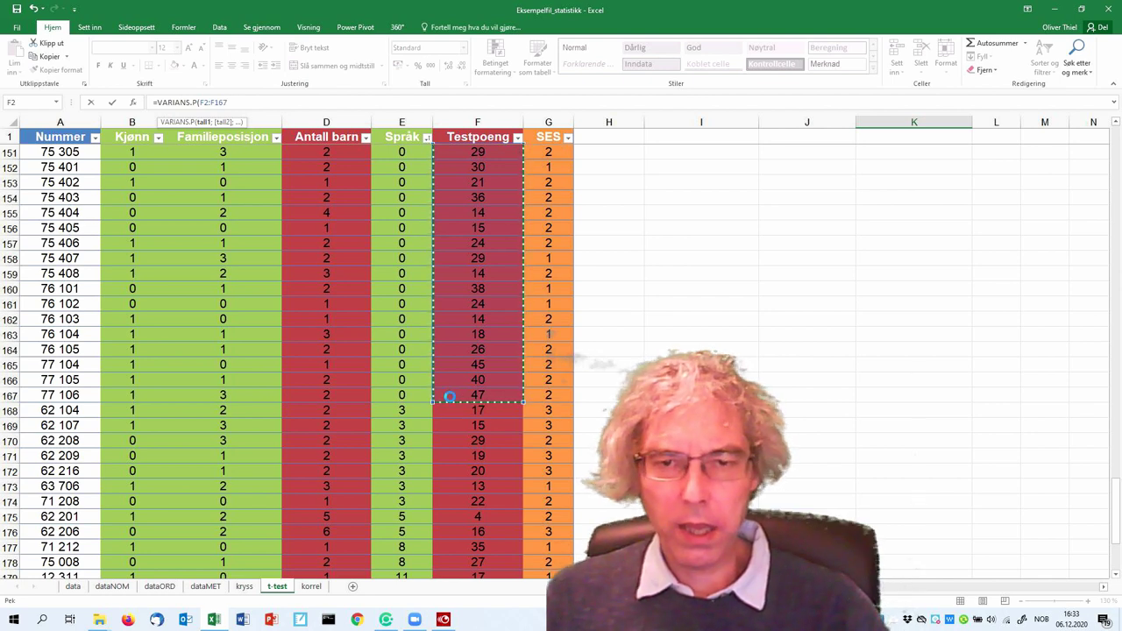
pyautogui.press('Tab')
pyautogui.scroll(2, 585, 401)
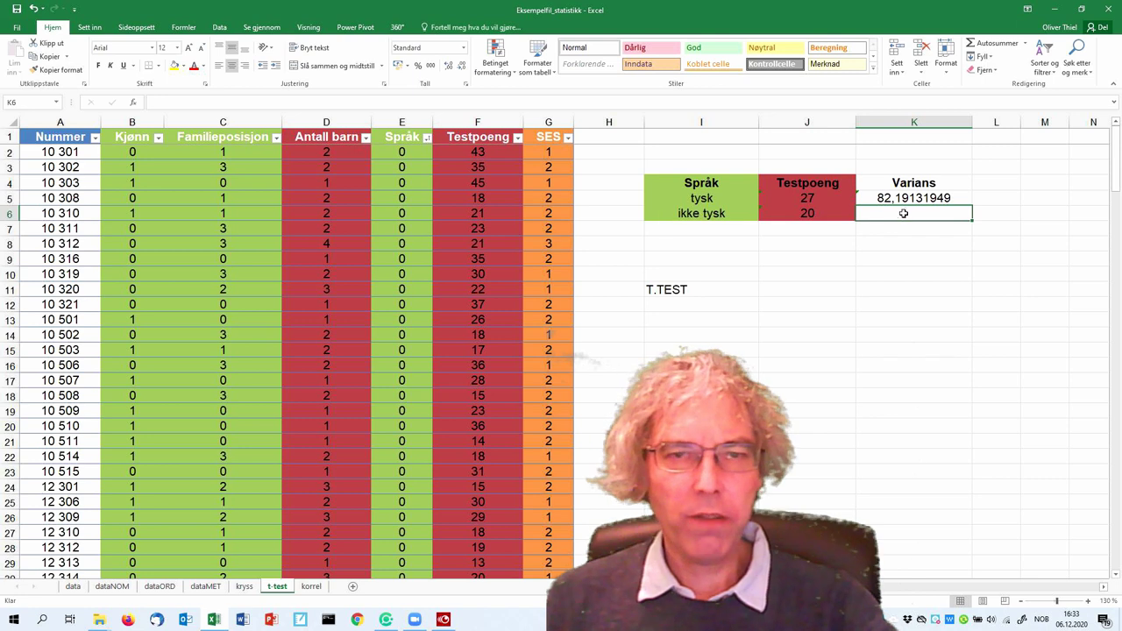
# Calculate the ikke tysk group's Varians in K6 with VARIANS.P over the test scores F168:F187
pyautogui.click(365, 100)
pyautogui.write('=Var')
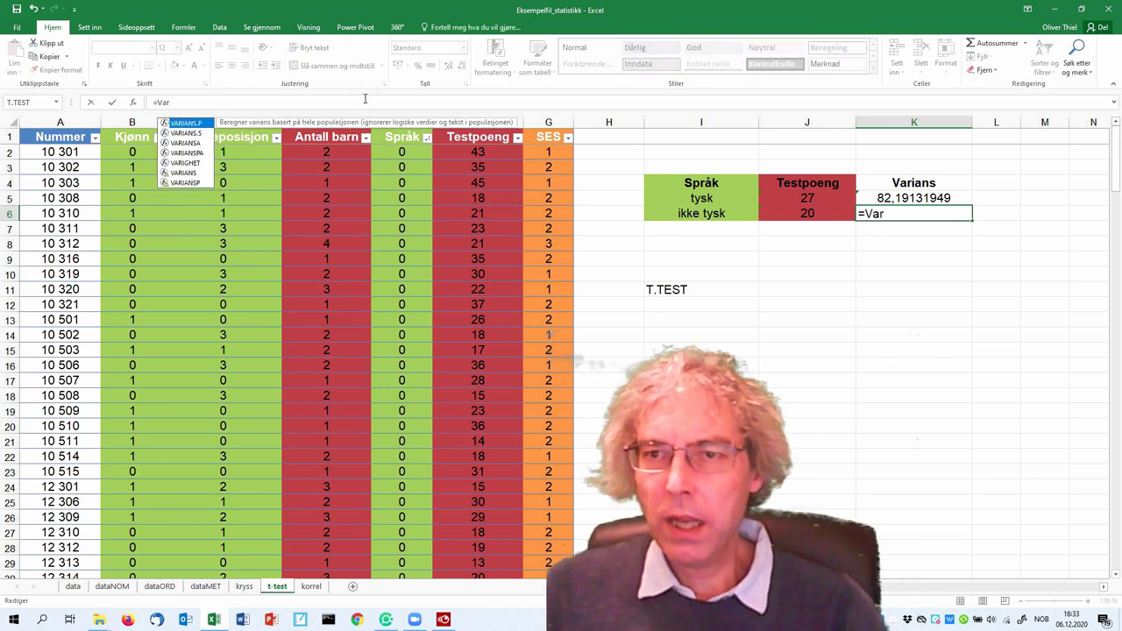
pyautogui.doubleClick(187, 123)
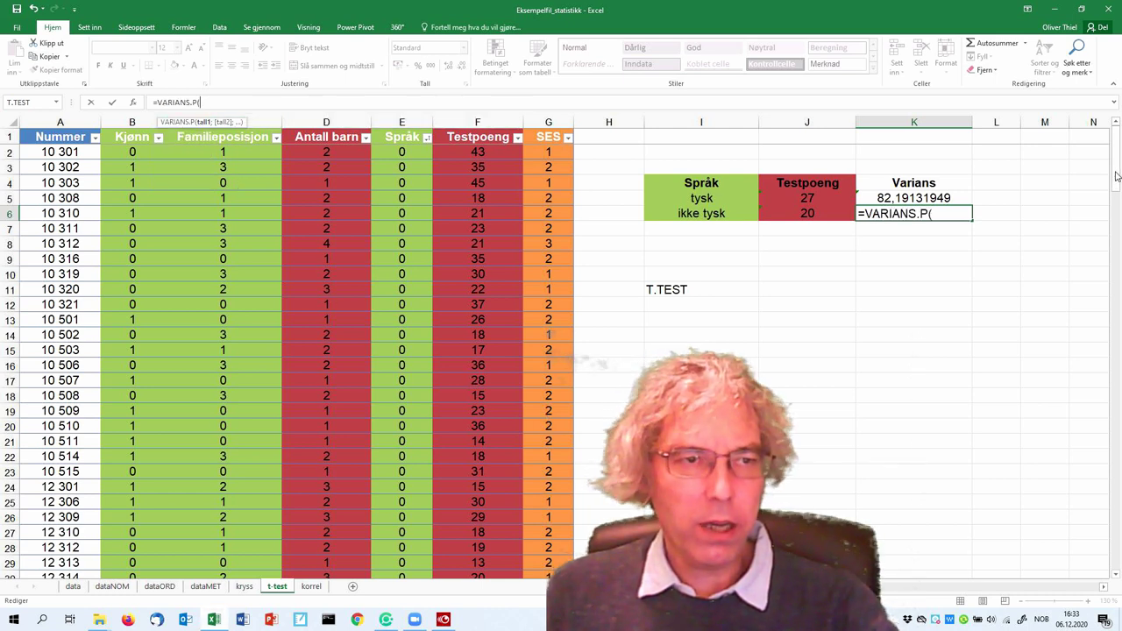
pyautogui.moveTo(1116, 176); pyautogui.dragTo(1116, 518)
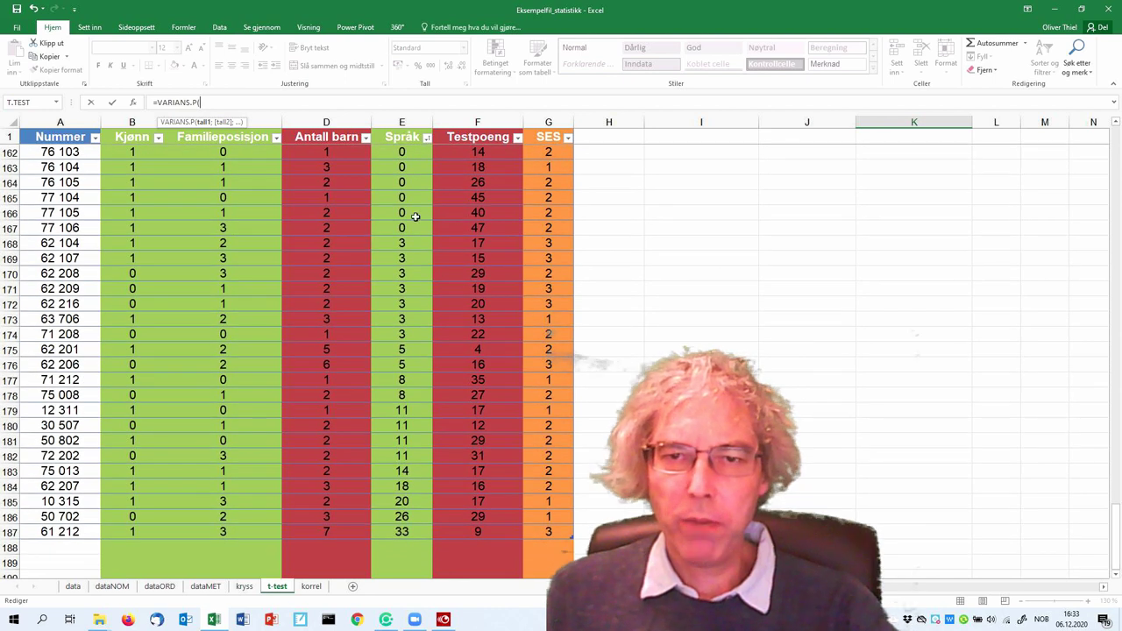
pyautogui.moveTo(442, 243); pyautogui.dragTo(476, 531)
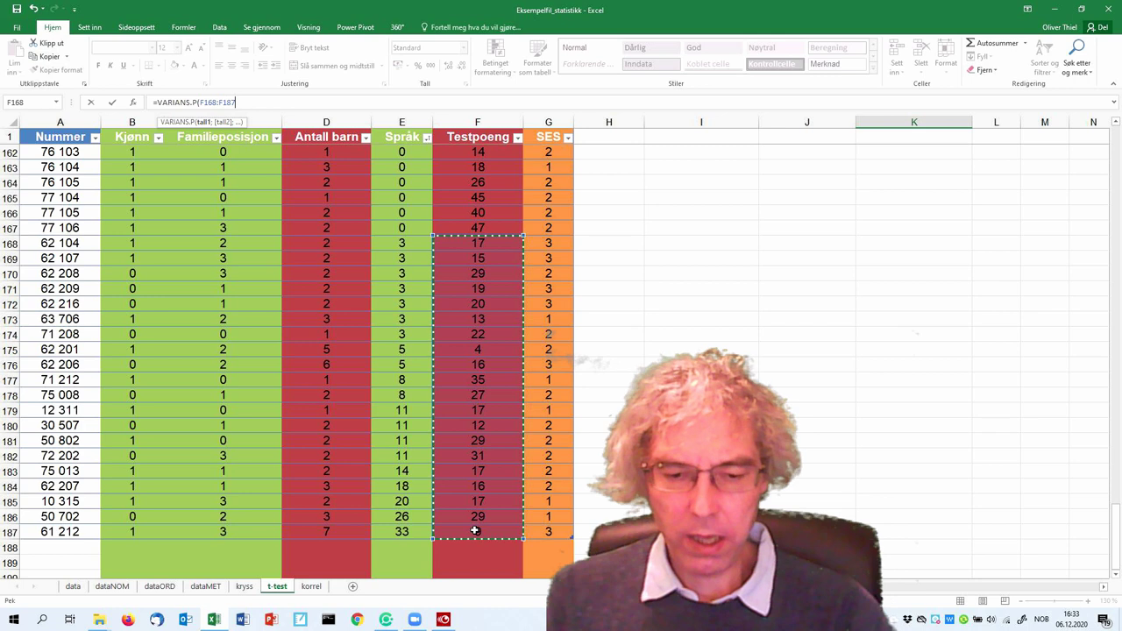
pyautogui.write(')')
pyautogui.press('Return')
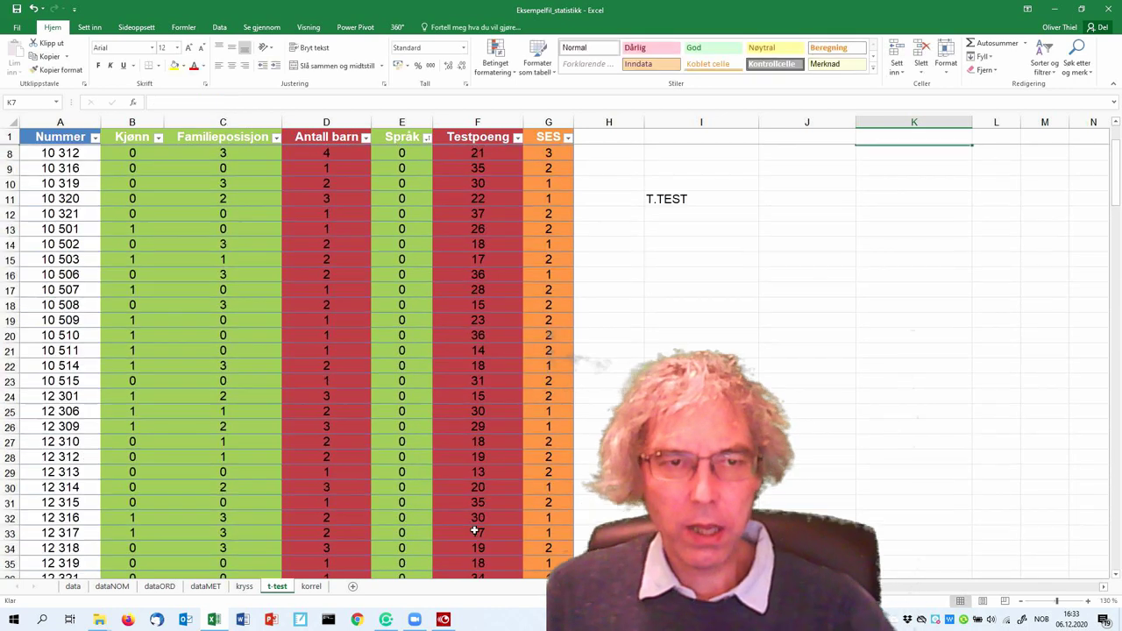
pyautogui.scroll(2, 892, 211)
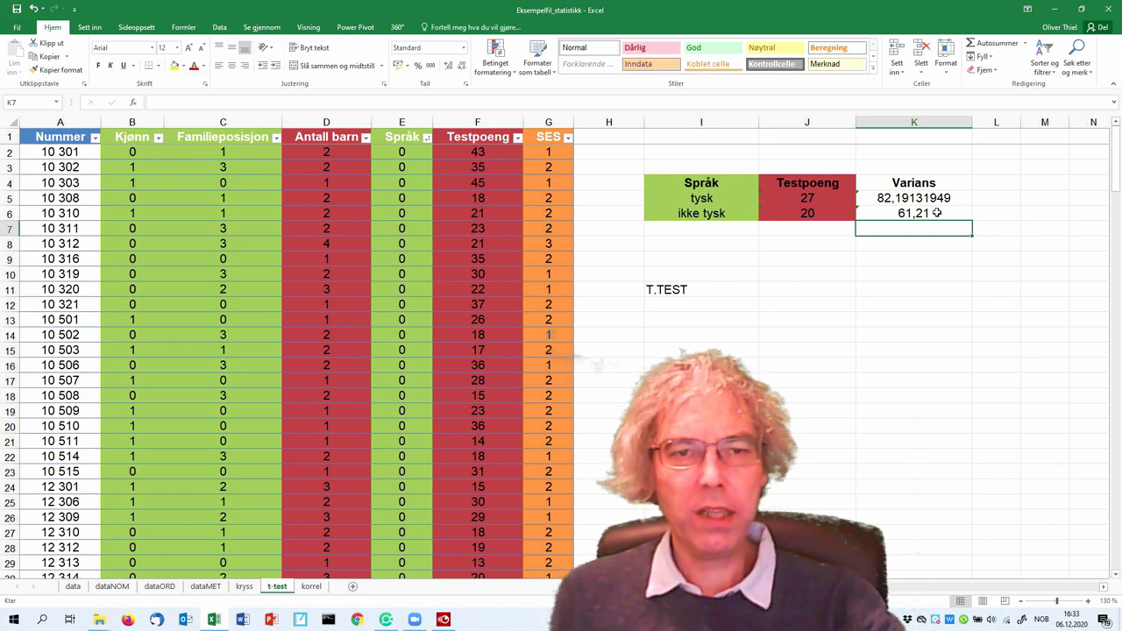
# Insert the statistical function T.TEST in J11 and move its arguments dialog clear of the Testpoeng column
pyautogui.click(826, 288)
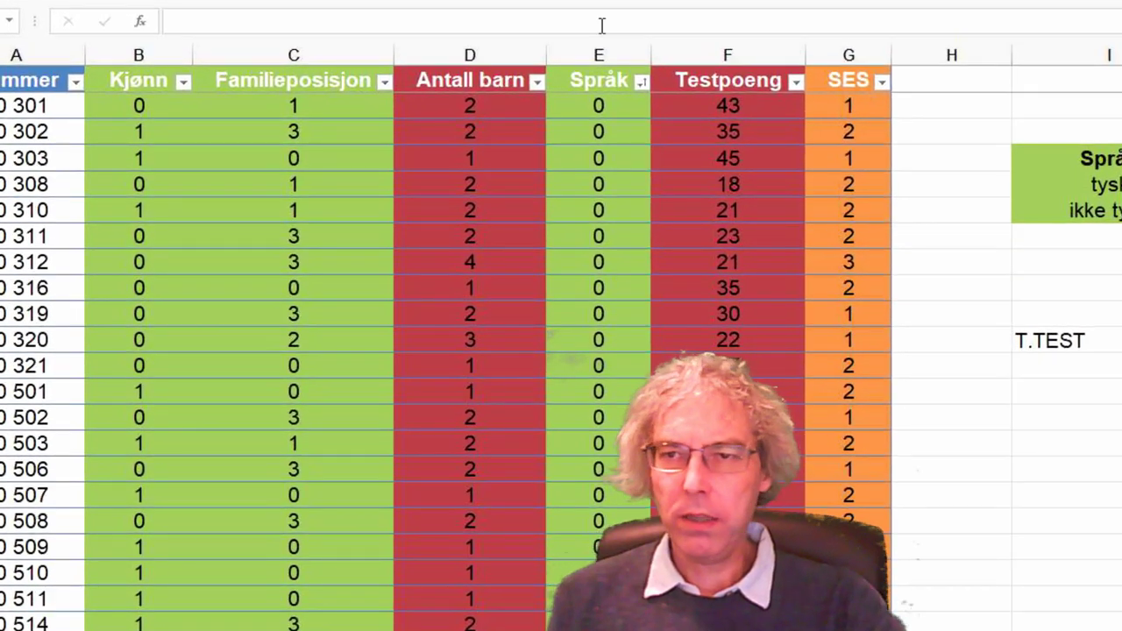
pyautogui.click(145, 26)
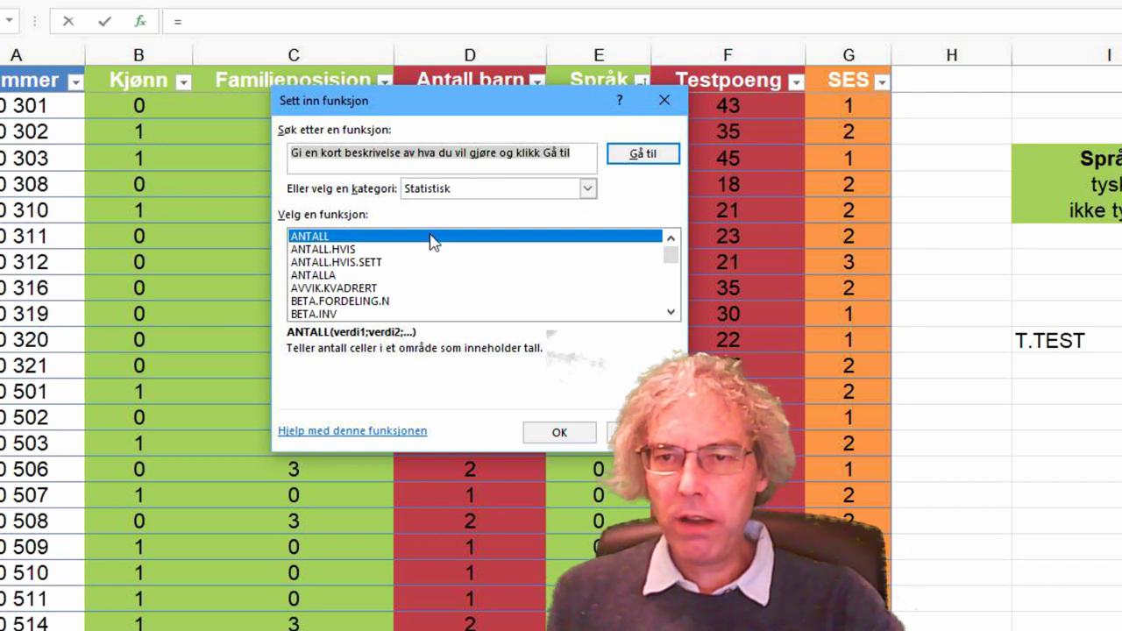
pyautogui.moveTo(678, 268); pyautogui.dragTo(676, 304)
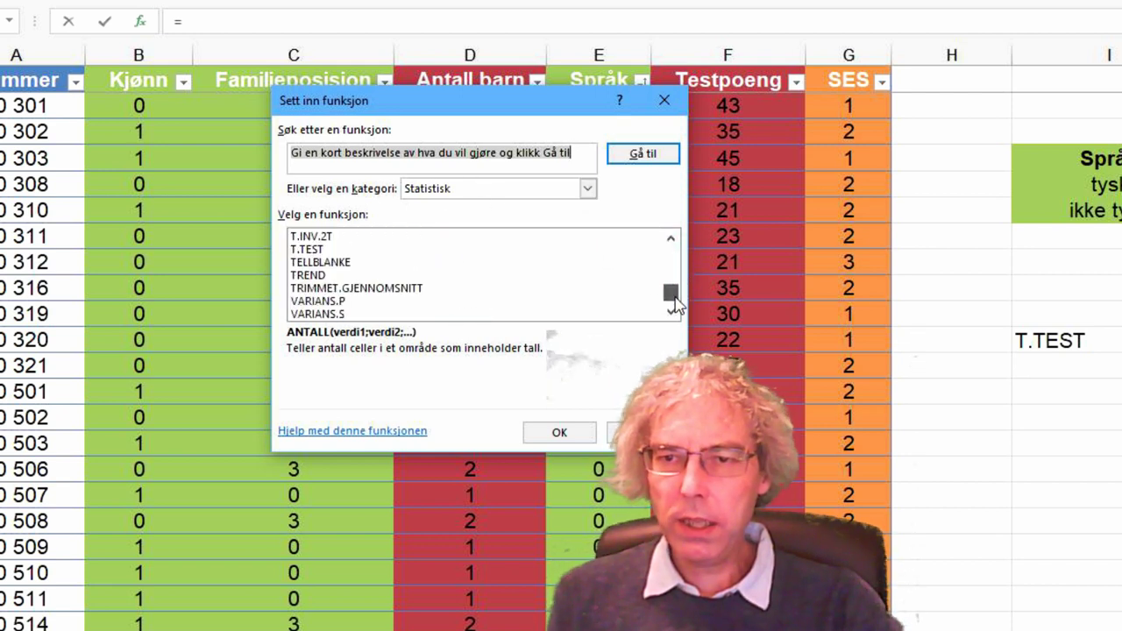
pyautogui.click(309, 250)
pyautogui.click(555, 433)
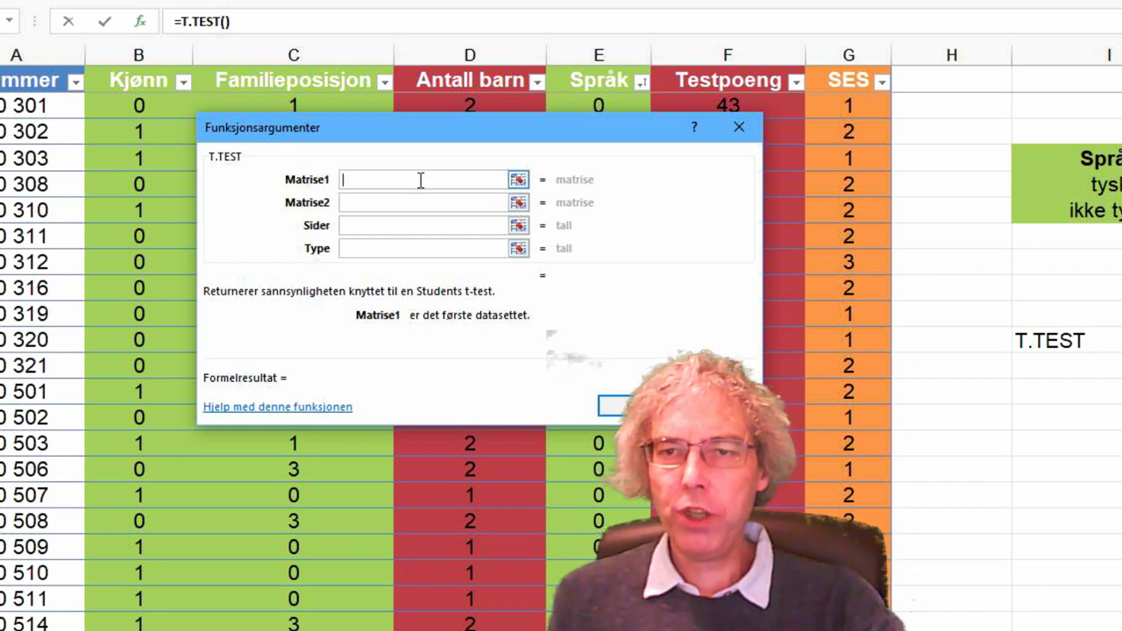
pyautogui.moveTo(442, 132); pyautogui.dragTo(268, 120)
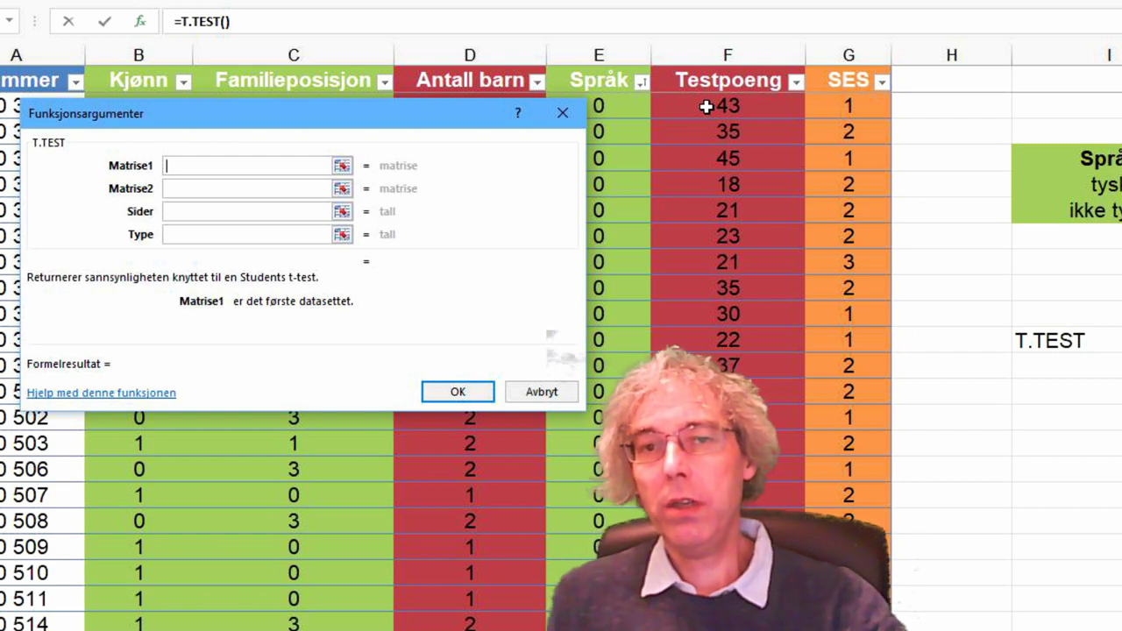
# Set the t-test's Matrise1 to F2:F167 and Matrise2 to F168:F187
pyautogui.moveTo(707, 106); pyautogui.dragTo(728, 624)
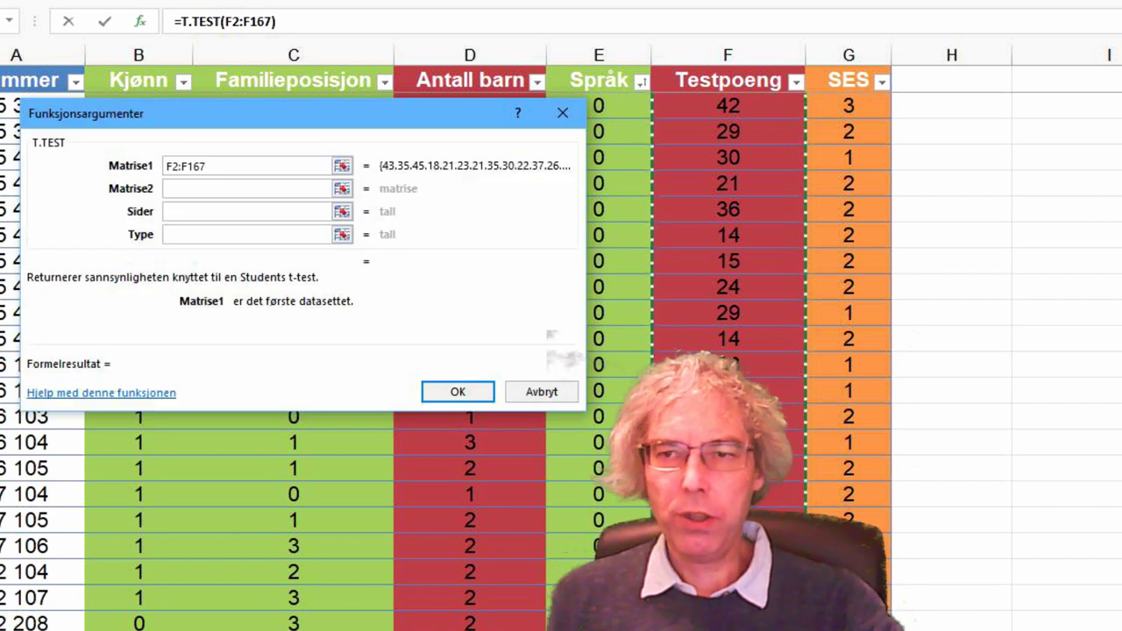
pyautogui.click(184, 189)
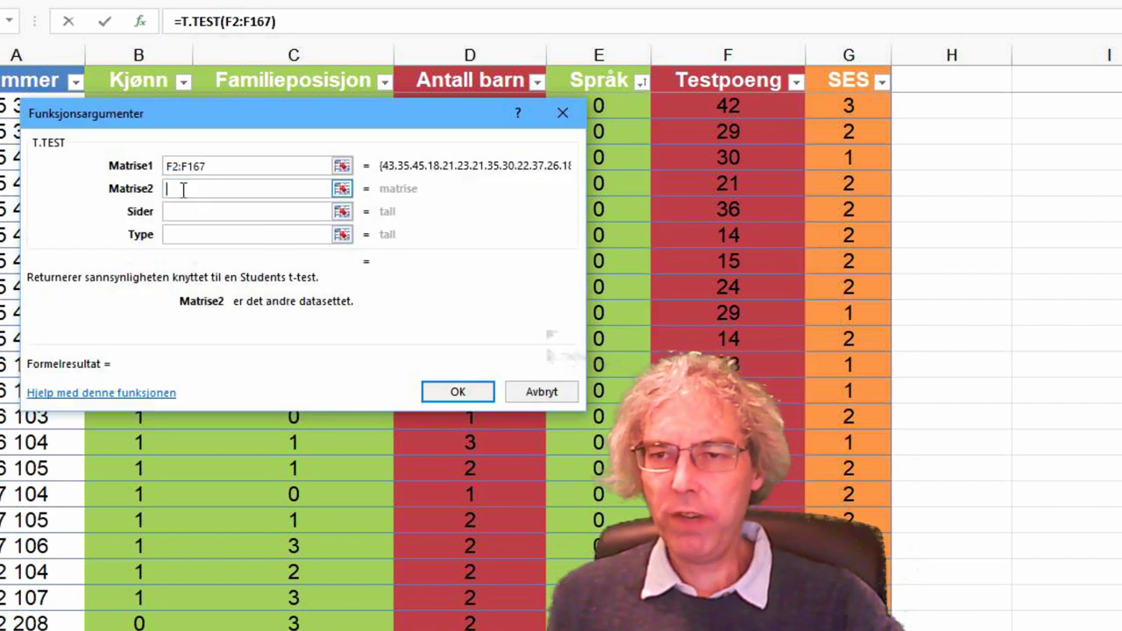
pyautogui.moveTo(728, 625); pyautogui.dragTo(728, 623)
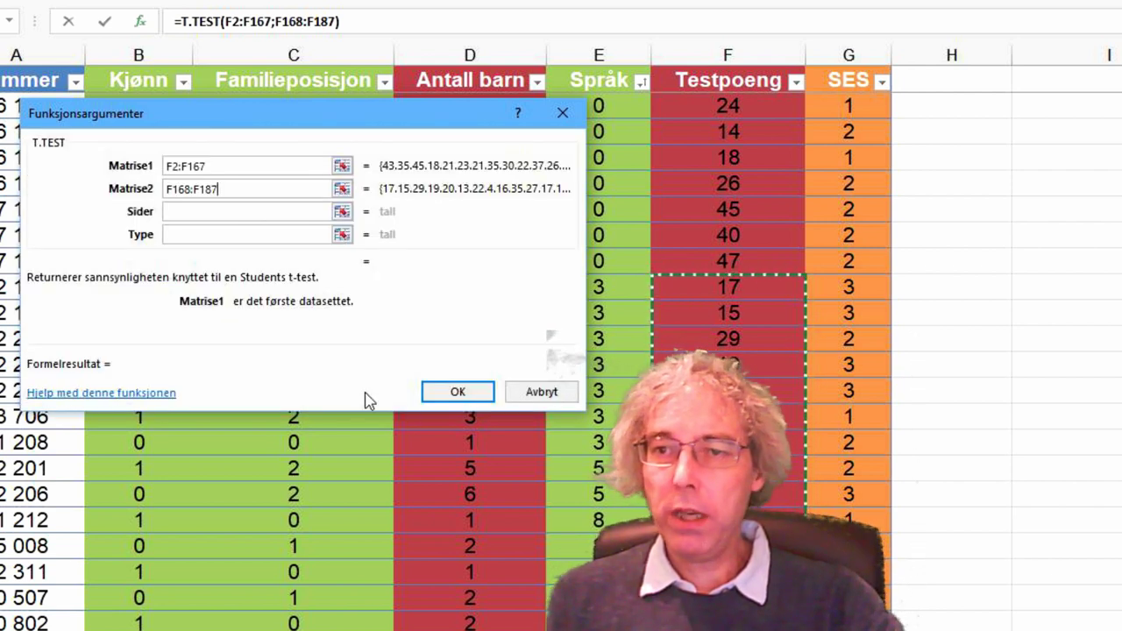
# Set the t-test's Sider to 1 and Type to 3, and enter the function
pyautogui.click(216, 212)
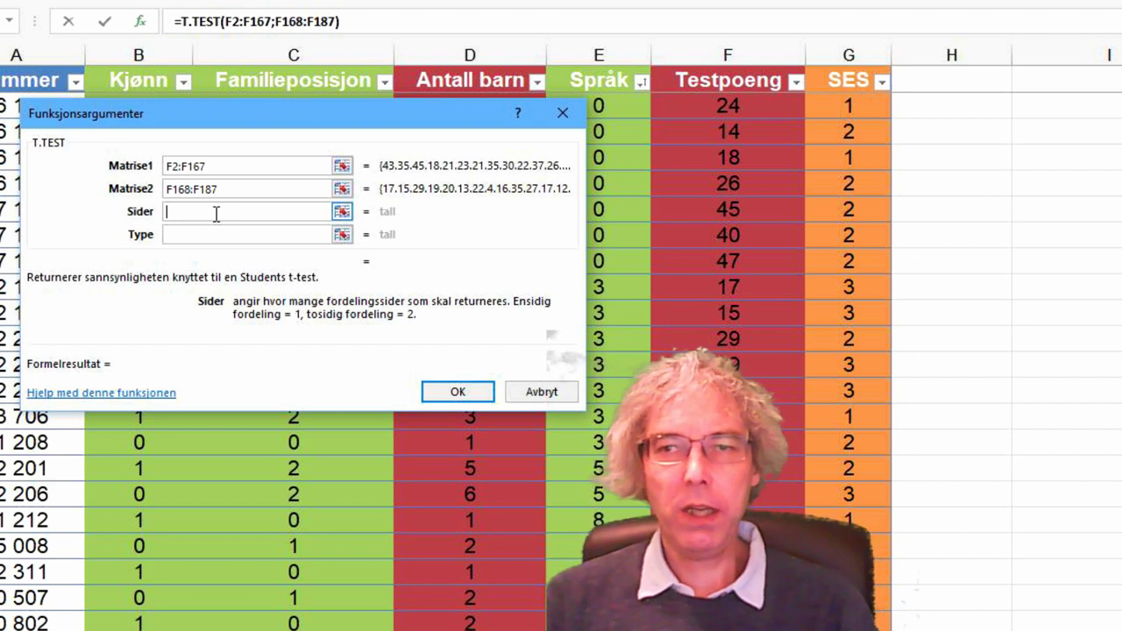
pyautogui.write('1')
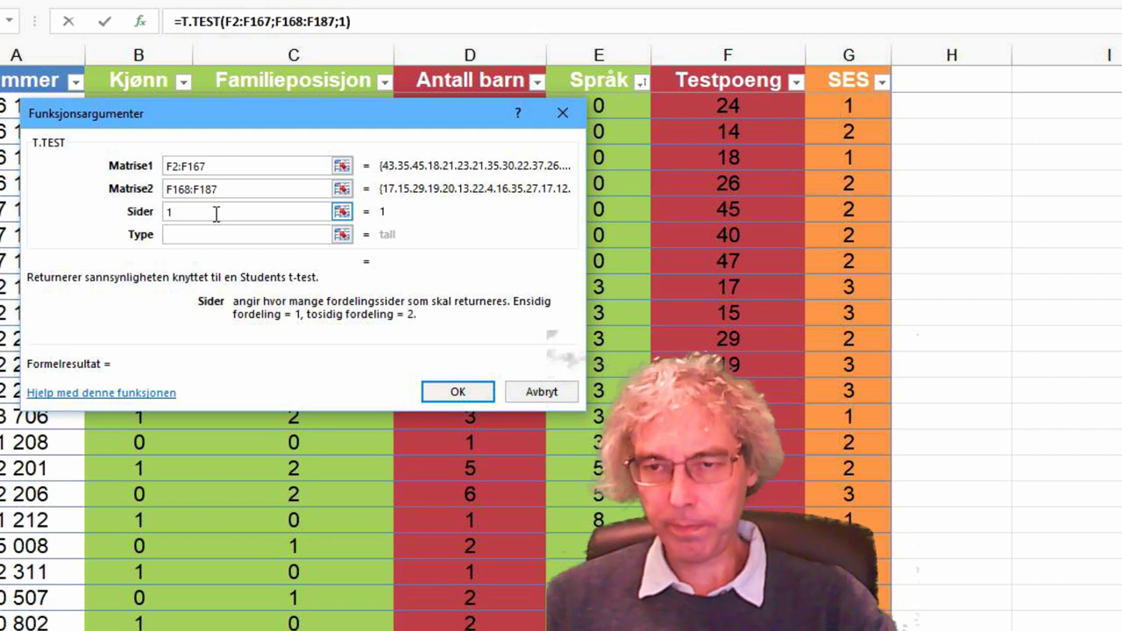
pyautogui.click(218, 236)
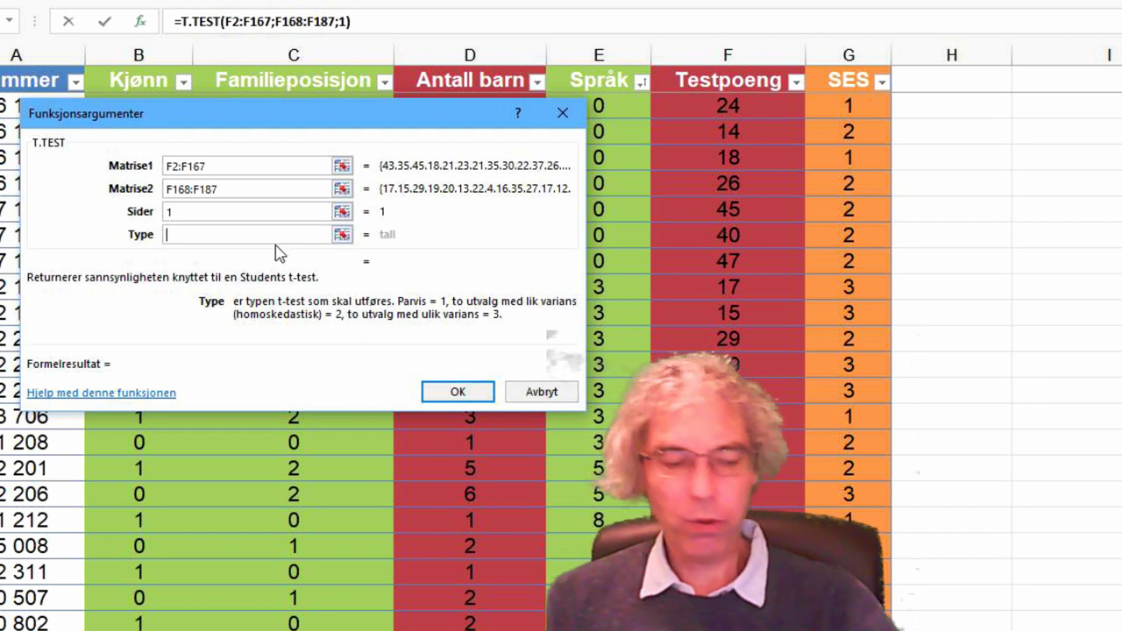
pyautogui.write('3')
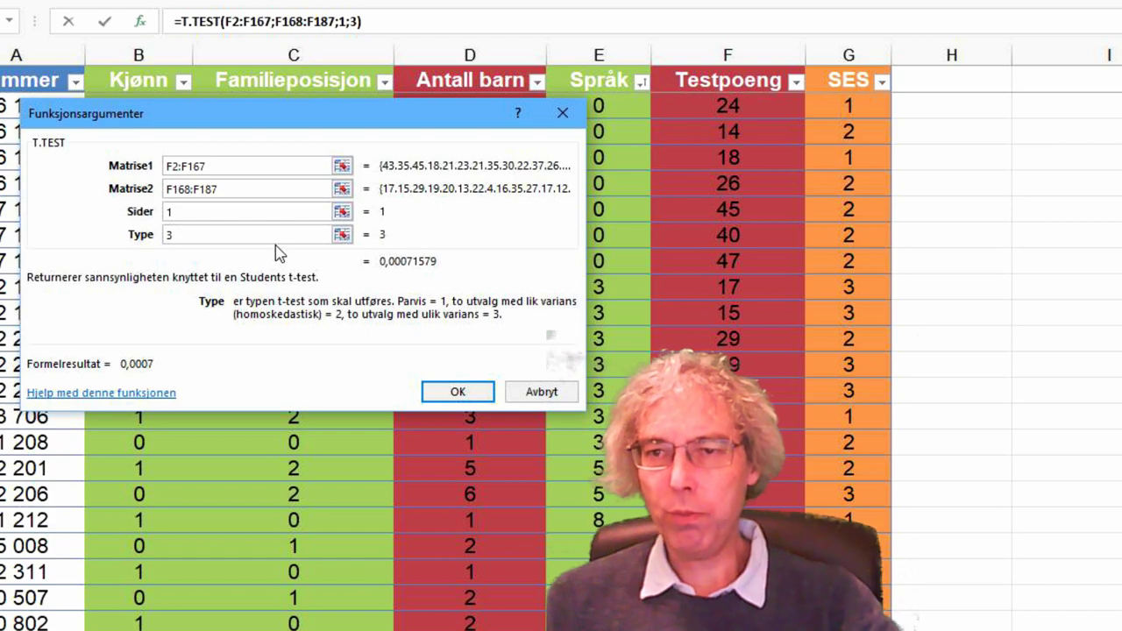
pyautogui.click(456, 393)
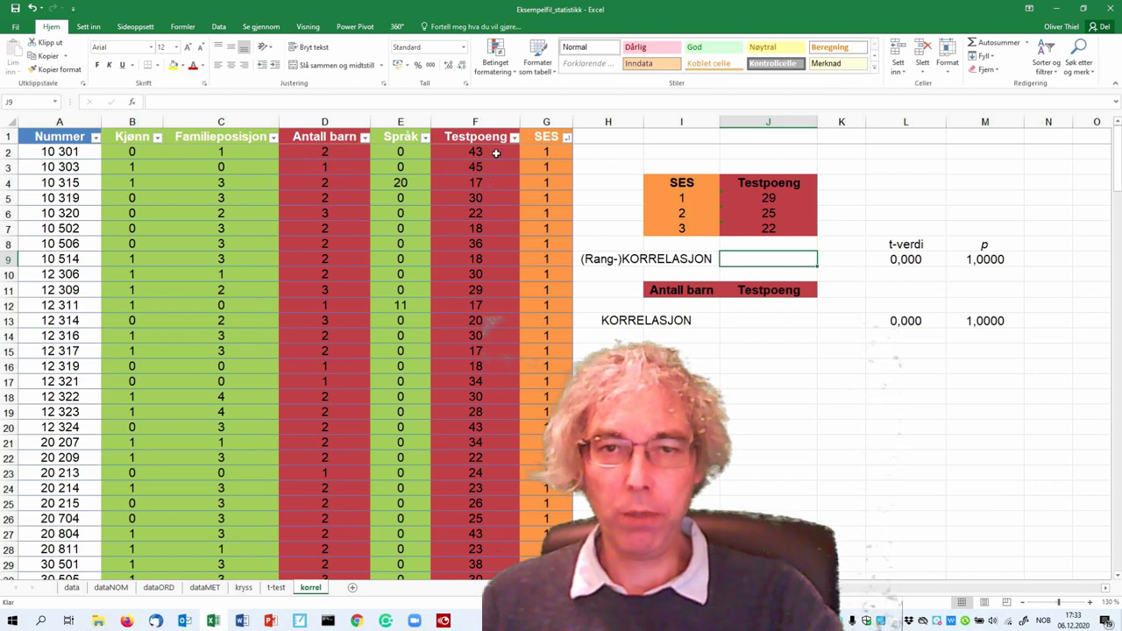
# Insert the statistical function KORRELASJON in J13 on the korrel sheet, under Antall barn and Testpoeng
pyautogui.click(767, 323)
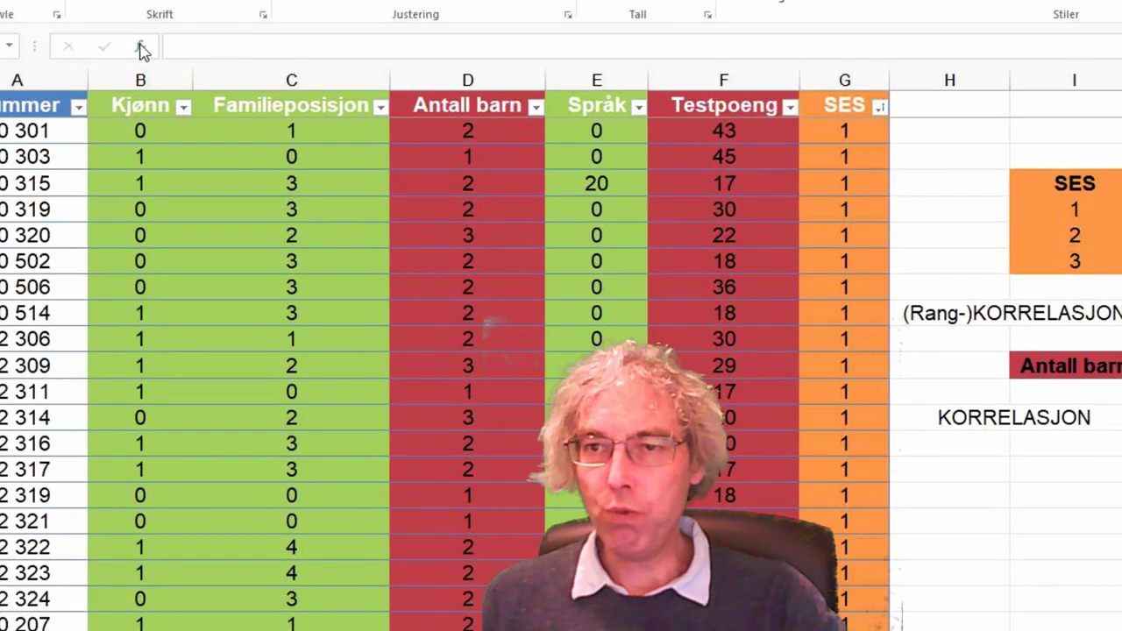
pyautogui.click(131, 102)
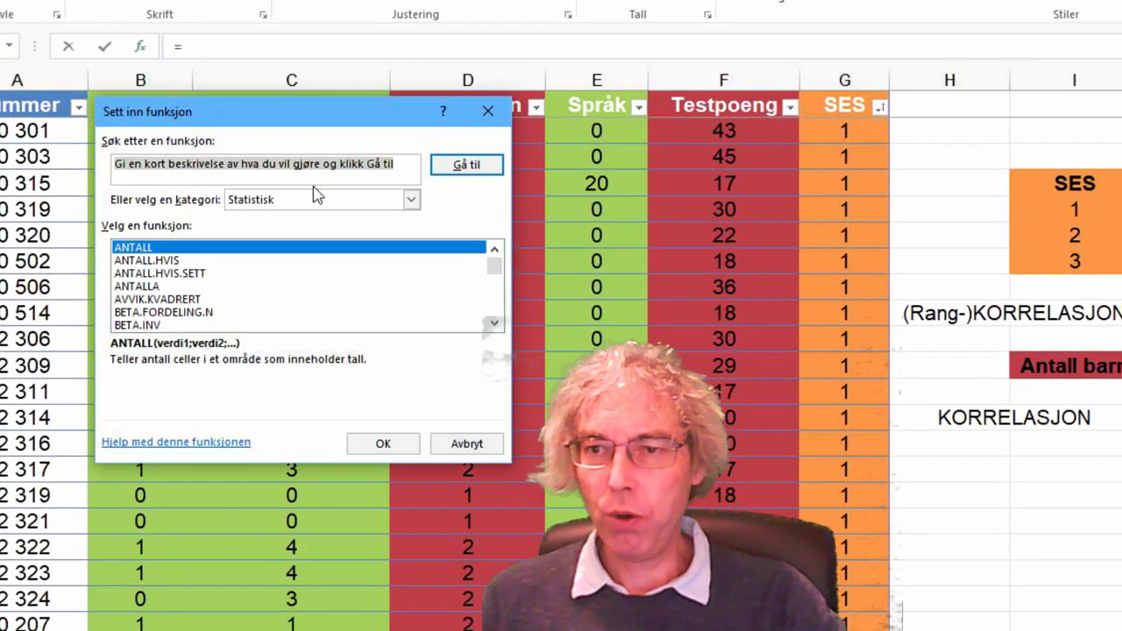
pyautogui.moveTo(499, 269); pyautogui.dragTo(497, 285)
pyautogui.scroll(-2, 434, 307)
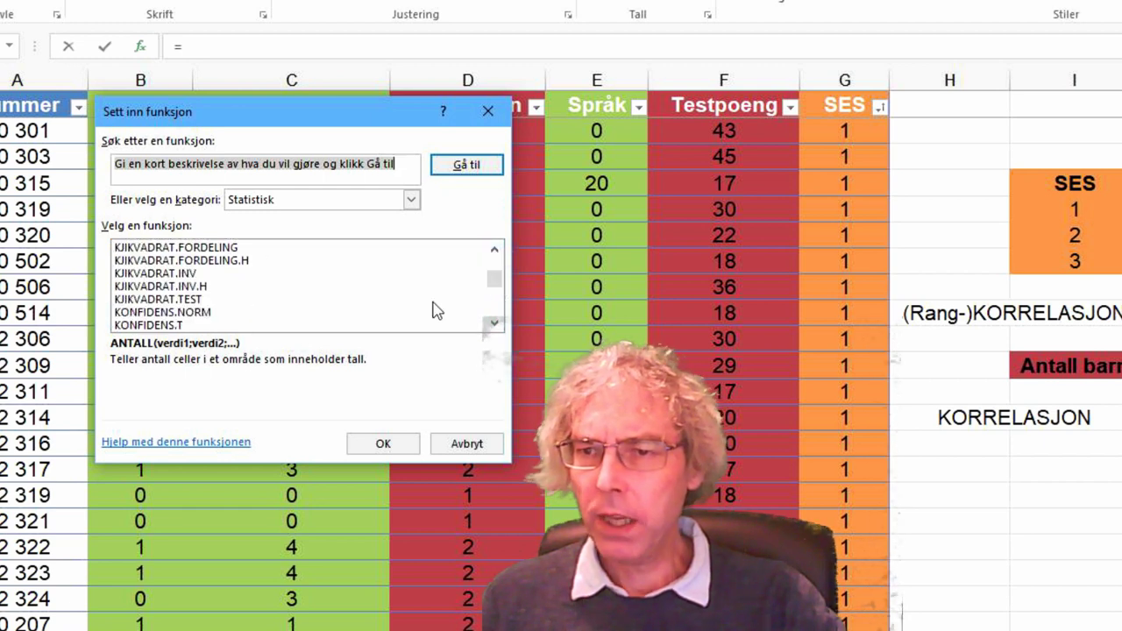
pyautogui.click(172, 301)
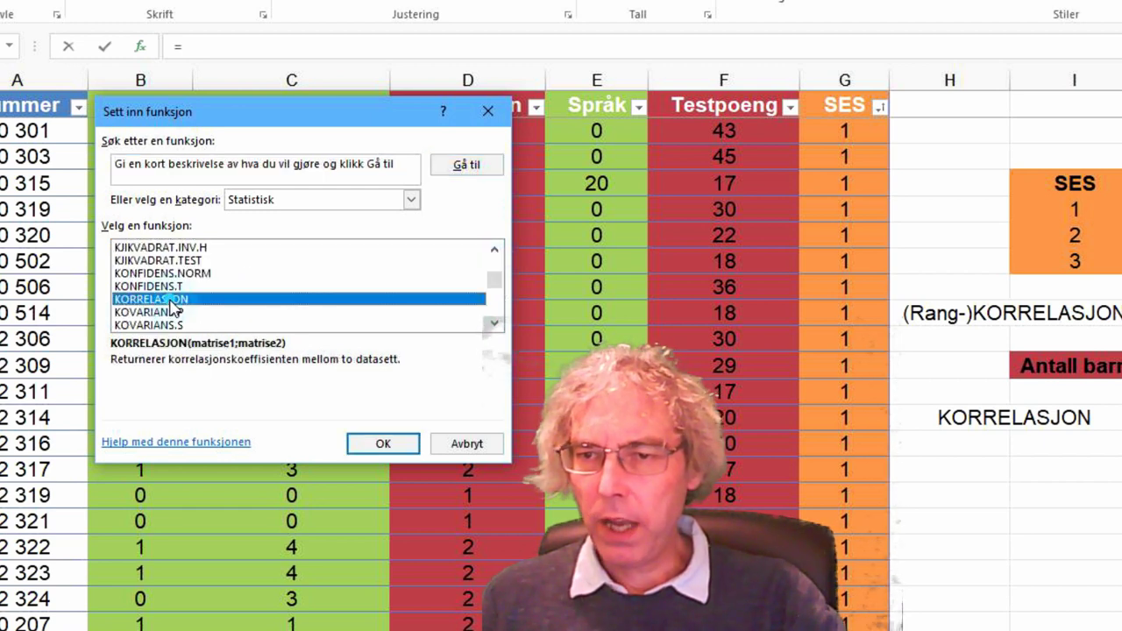
pyautogui.click(381, 443)
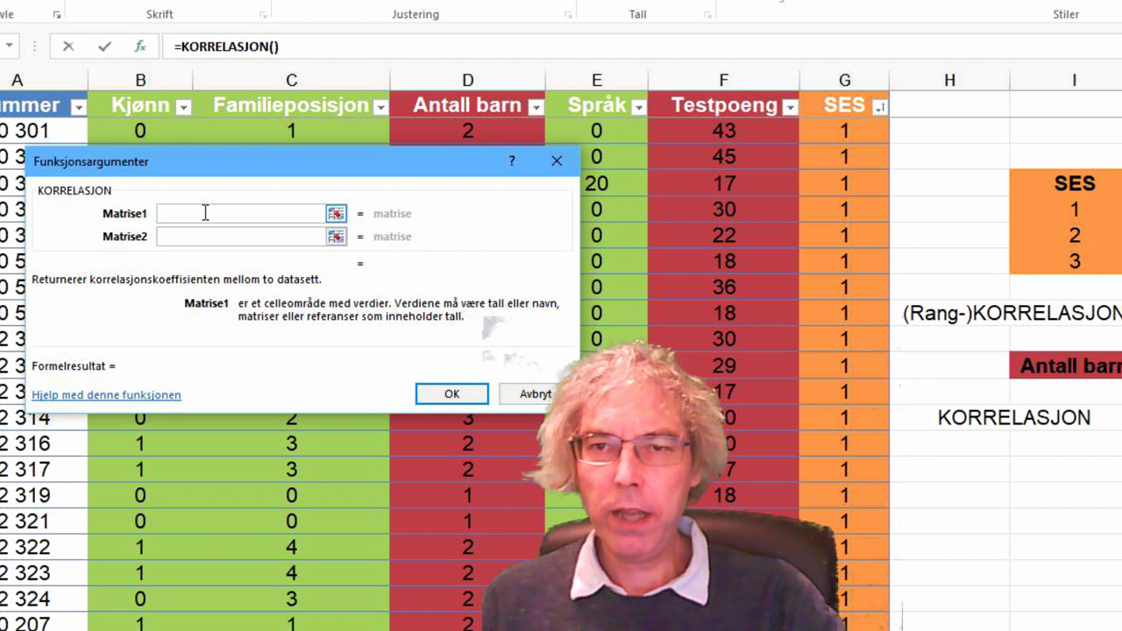
# Set Matrise1 to the Antall barn column and Matrise2 to the Testpoeng column, enter the correlation, and inspect the t-verdi and p formulas in its row
pyautogui.moveTo(439, 131); pyautogui.dragTo(438, 627)
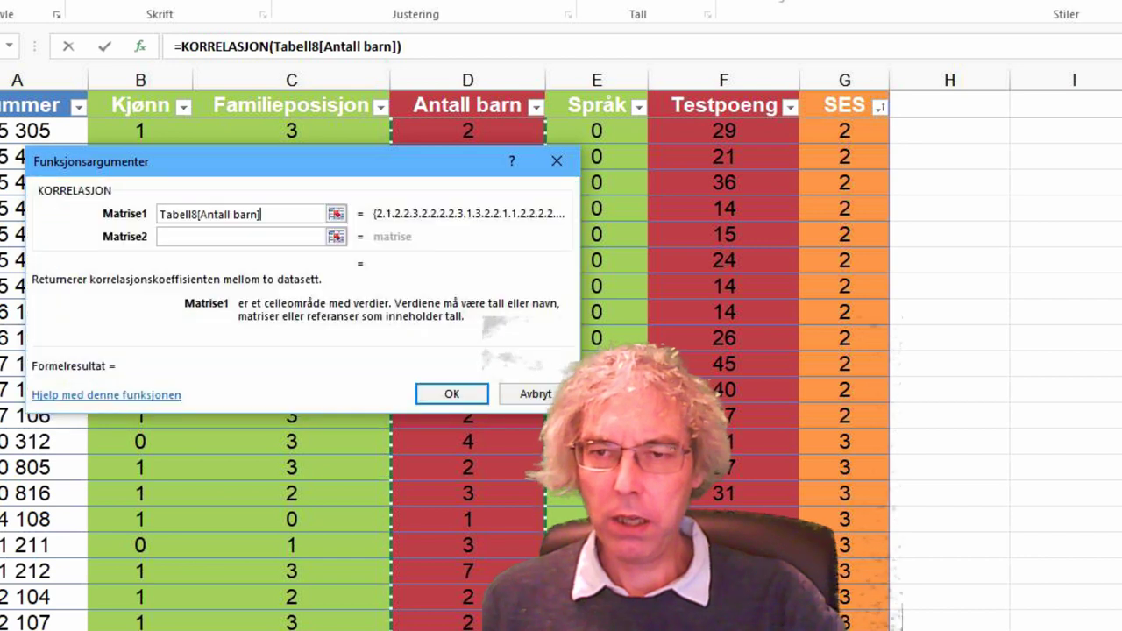
pyautogui.click(210, 235)
pyautogui.write('F187')
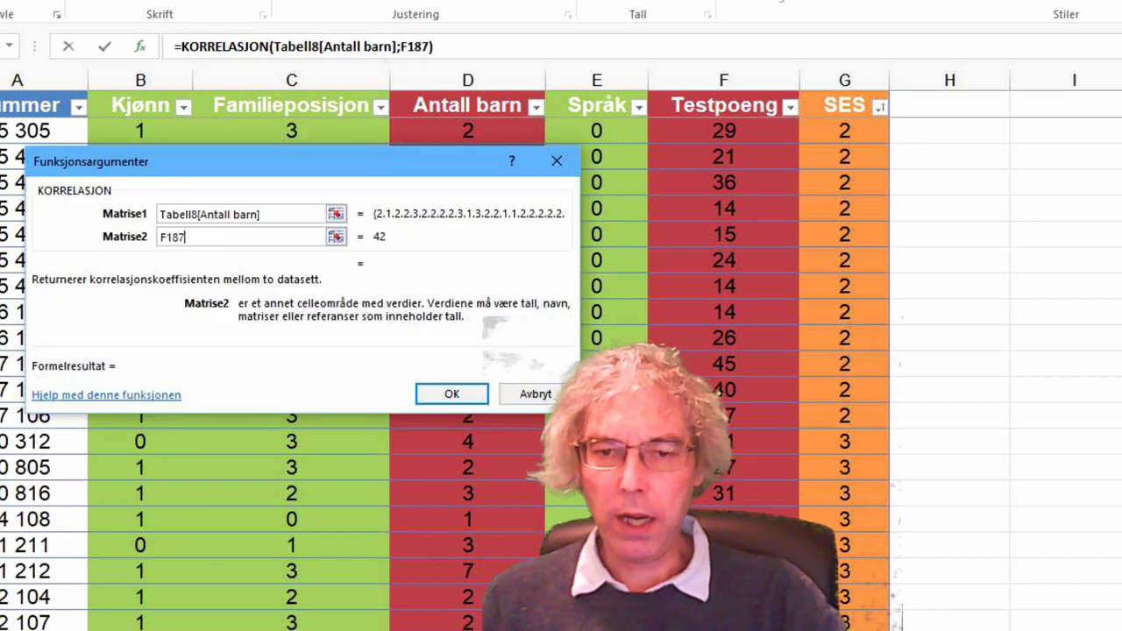
pyautogui.moveTo(724, 613); pyautogui.dragTo(743, 125)
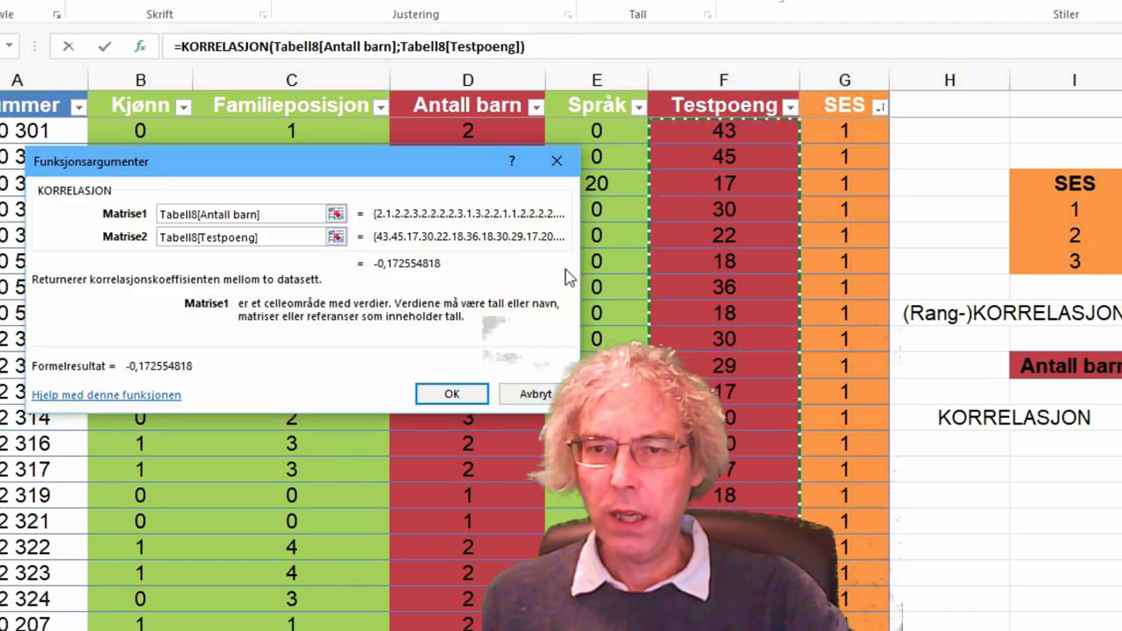
pyautogui.click(452, 395)
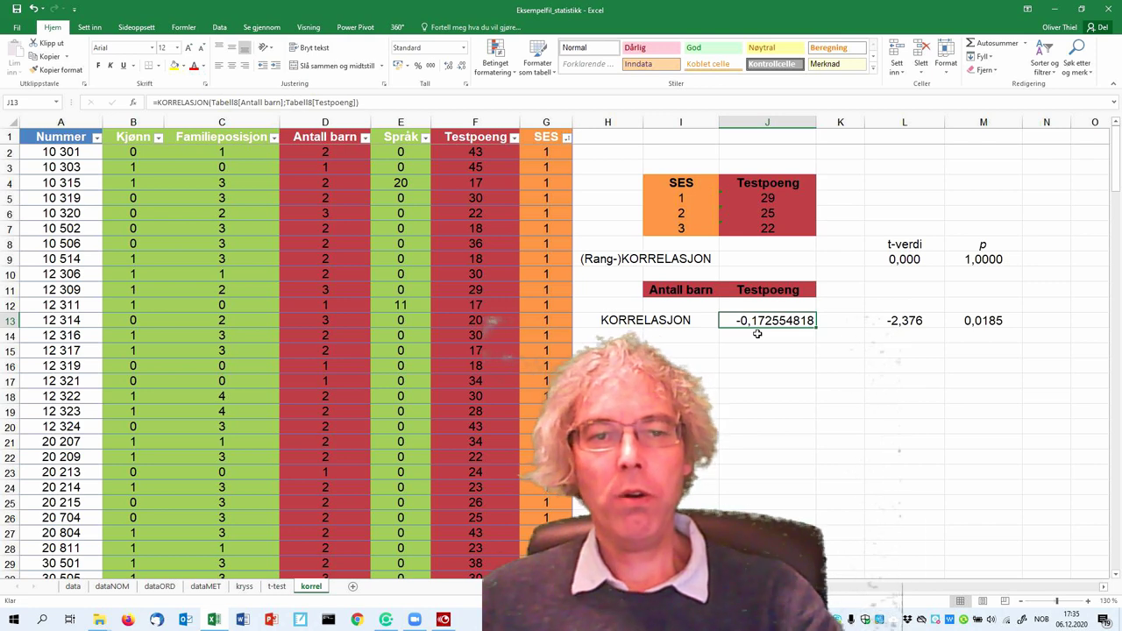
pyautogui.click(916, 323)
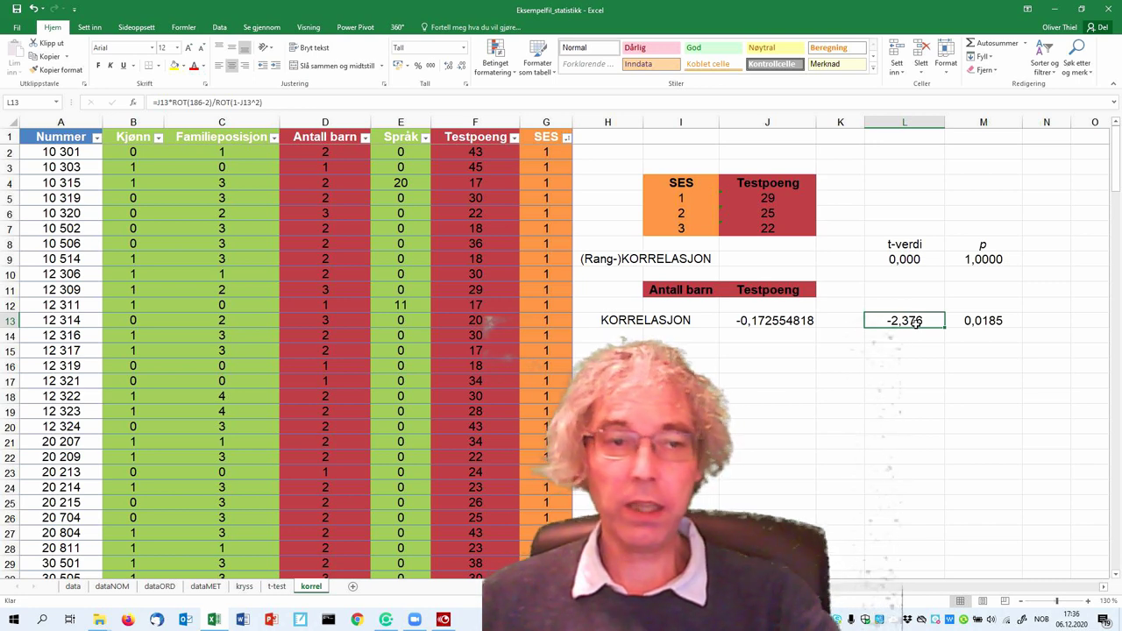
pyautogui.click(981, 323)
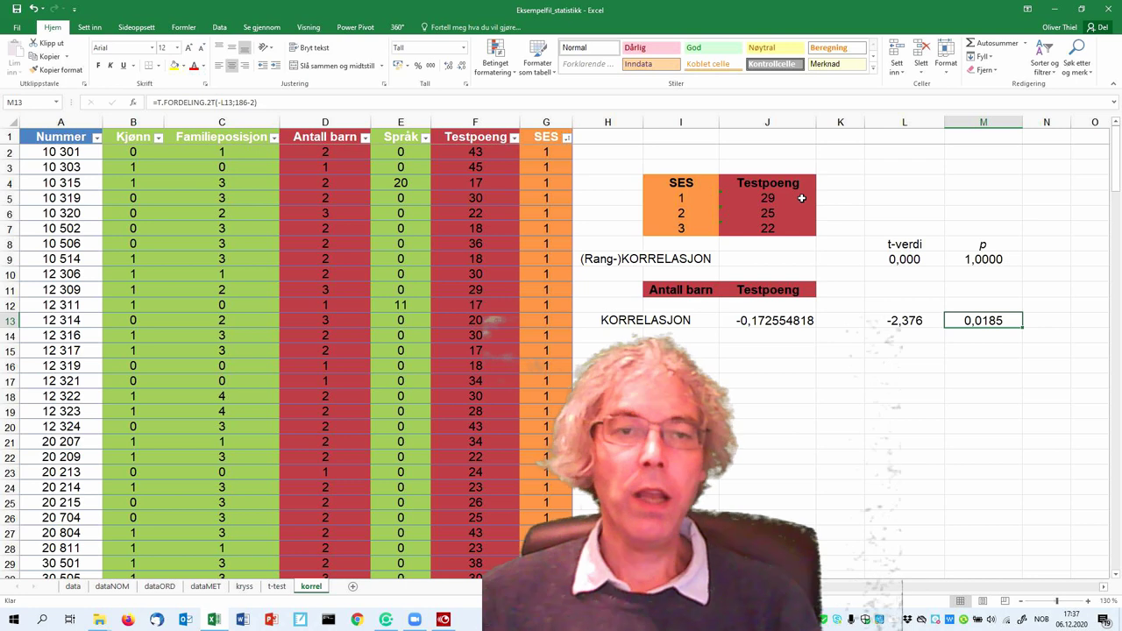
# Insert the statistical function KORRELASJON in J9 on the korrel sheet, beside the (Rang-)KORRELASJON label
pyautogui.click(768, 259)
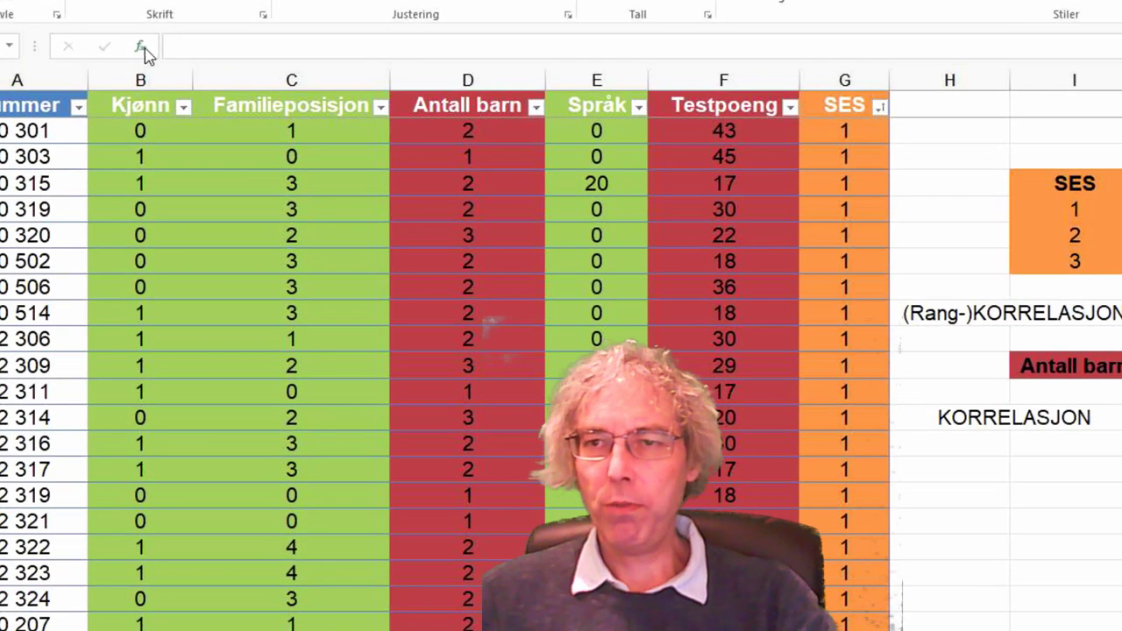
pyautogui.click(133, 103)
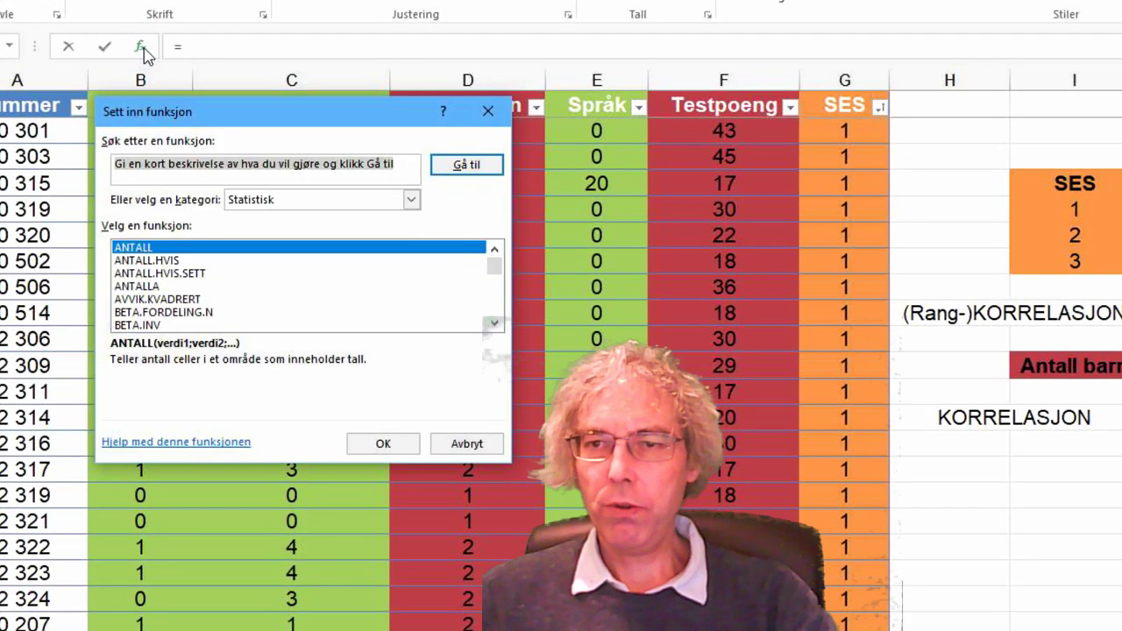
pyautogui.moveTo(494, 271); pyautogui.dragTo(494, 281)
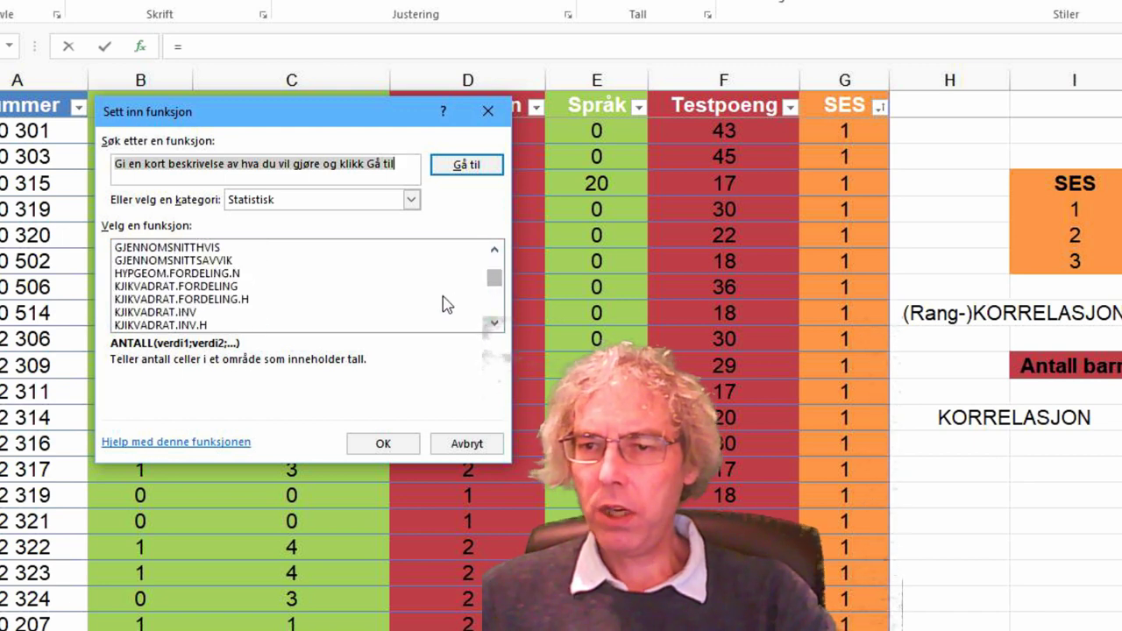
pyautogui.scroll(-2, 442, 302)
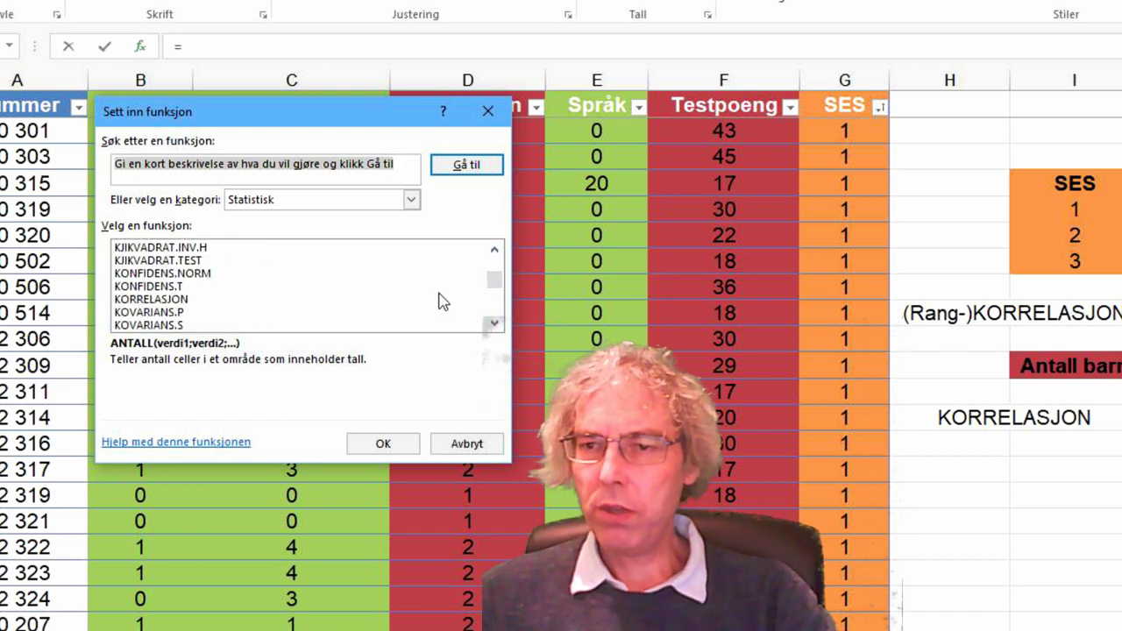
pyautogui.click(168, 301)
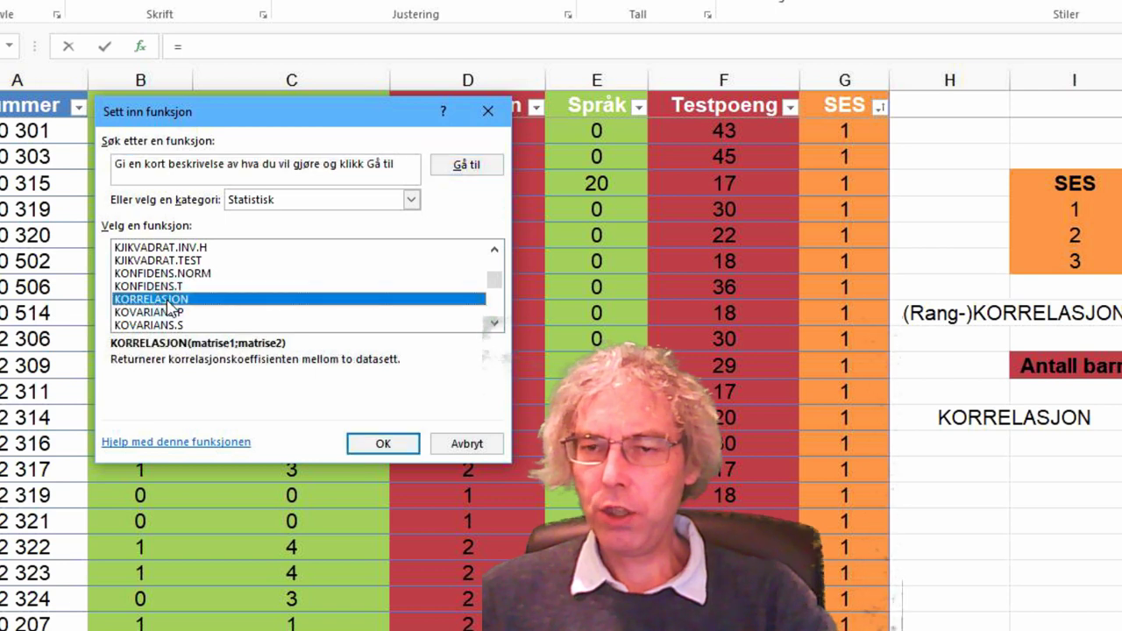
pyautogui.click(373, 444)
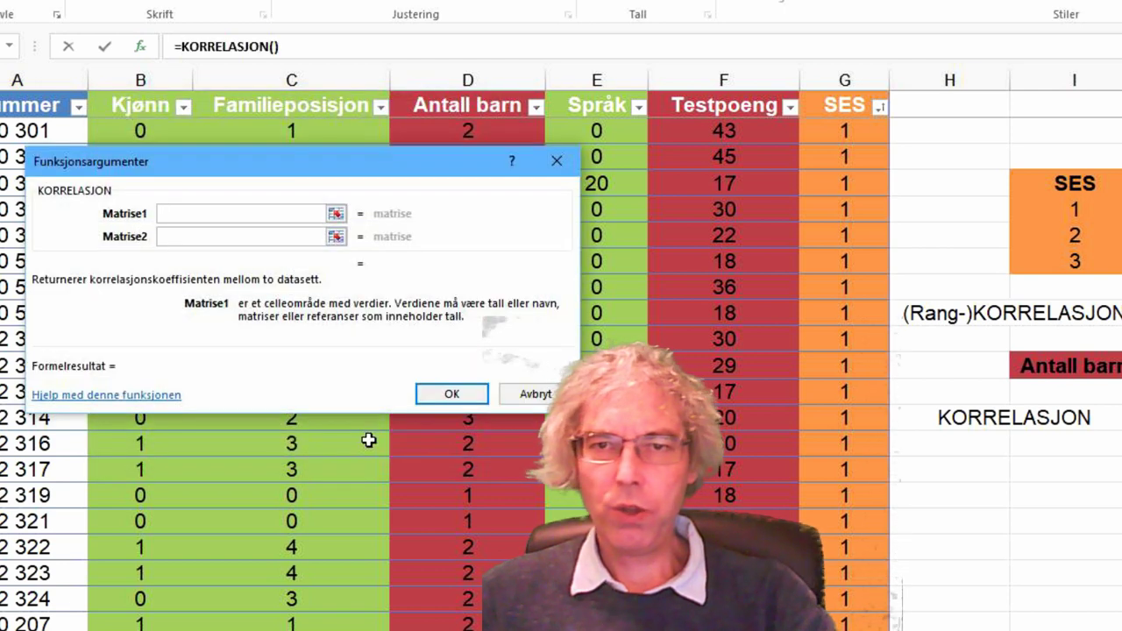
# Set Matrise1 to the SES column and Matrise2 to the Testpoeng column, and enter the correlation
pyautogui.moveTo(841, 130); pyautogui.dragTo(844, 625)
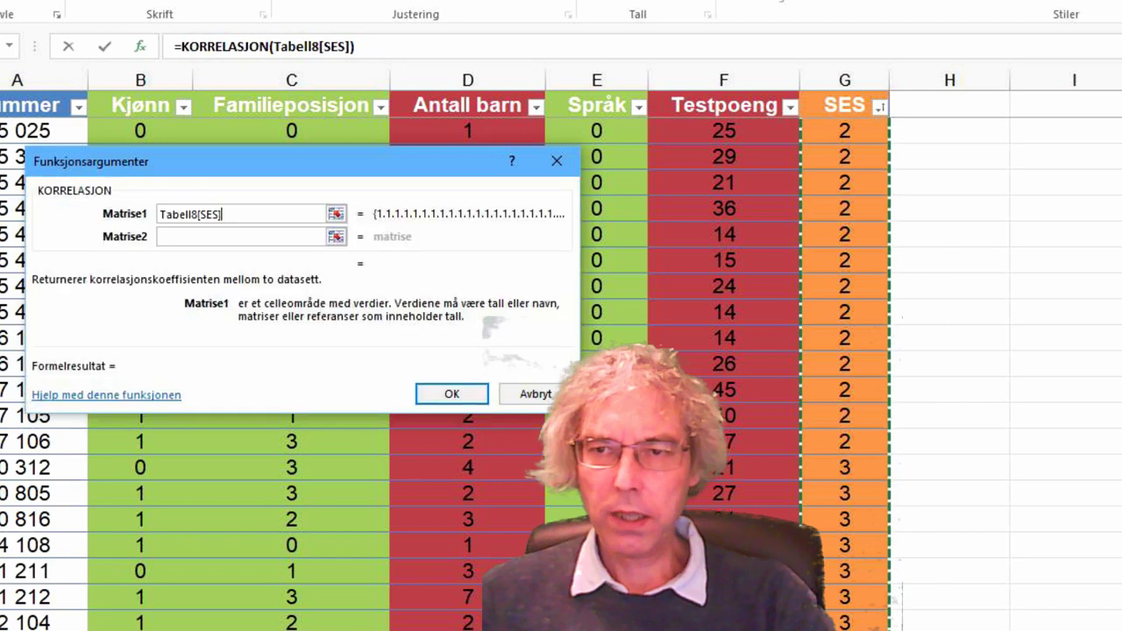
pyautogui.moveTo(759, 520); pyautogui.dragTo(789, 134)
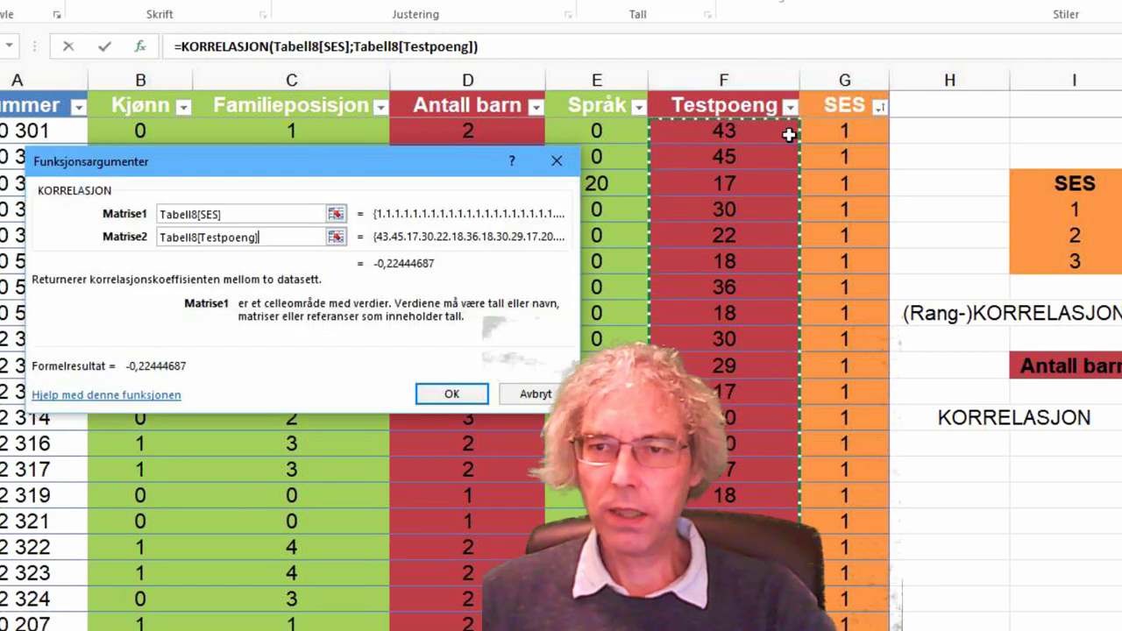
pyautogui.click(456, 393)
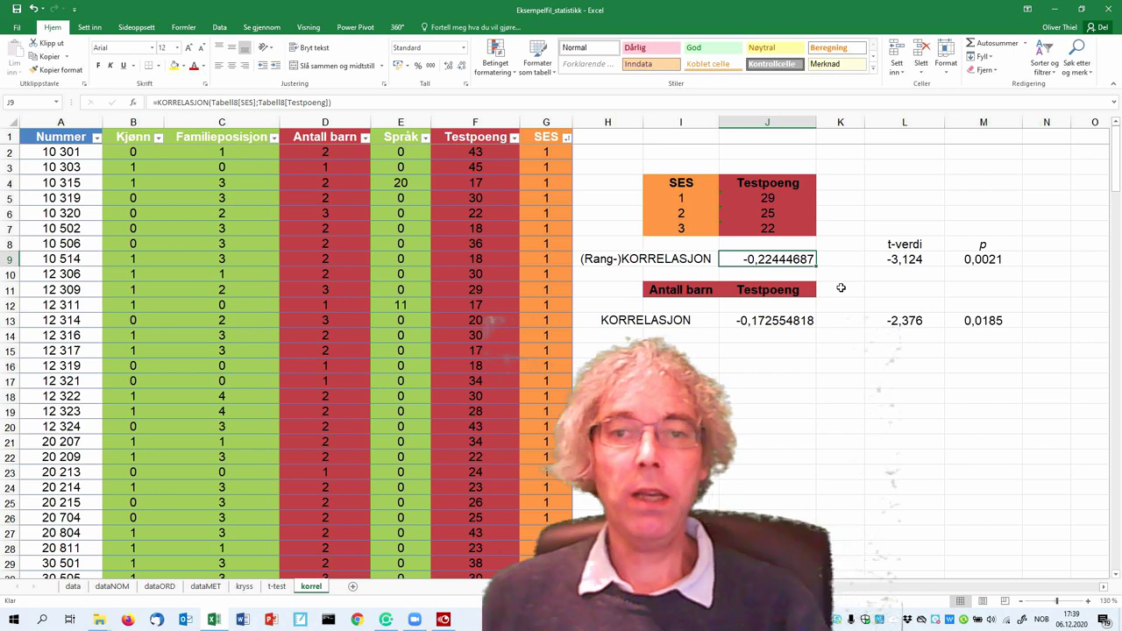
# Review the test results on the t-test and kryss sheets against the correlations, ending on the korrel sheet
pyautogui.click(277, 587)
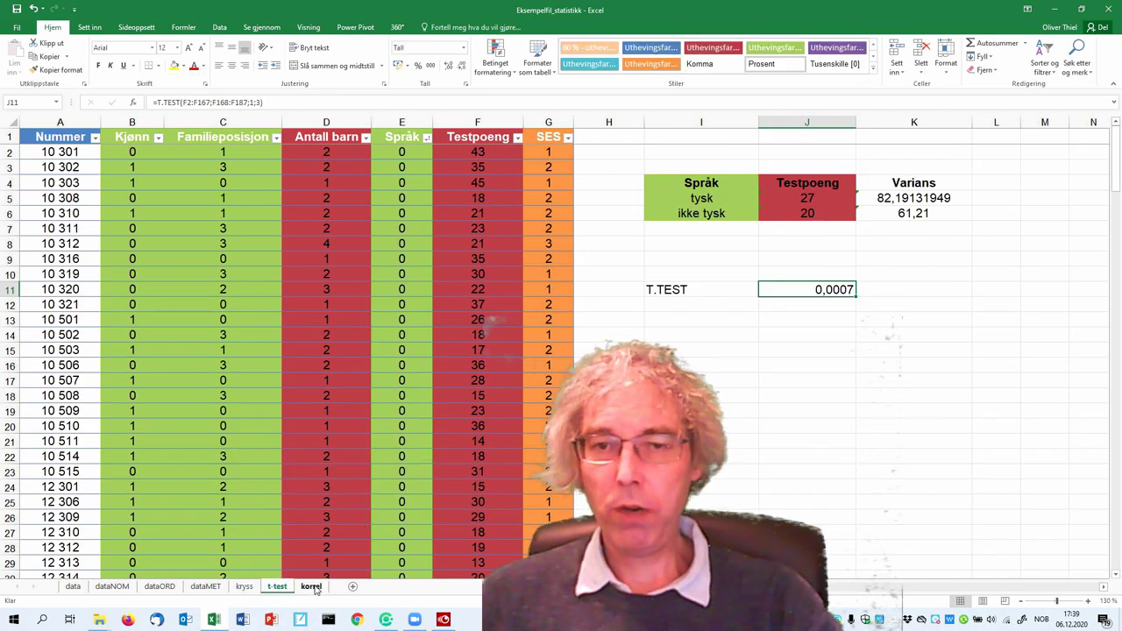
pyautogui.click(312, 587)
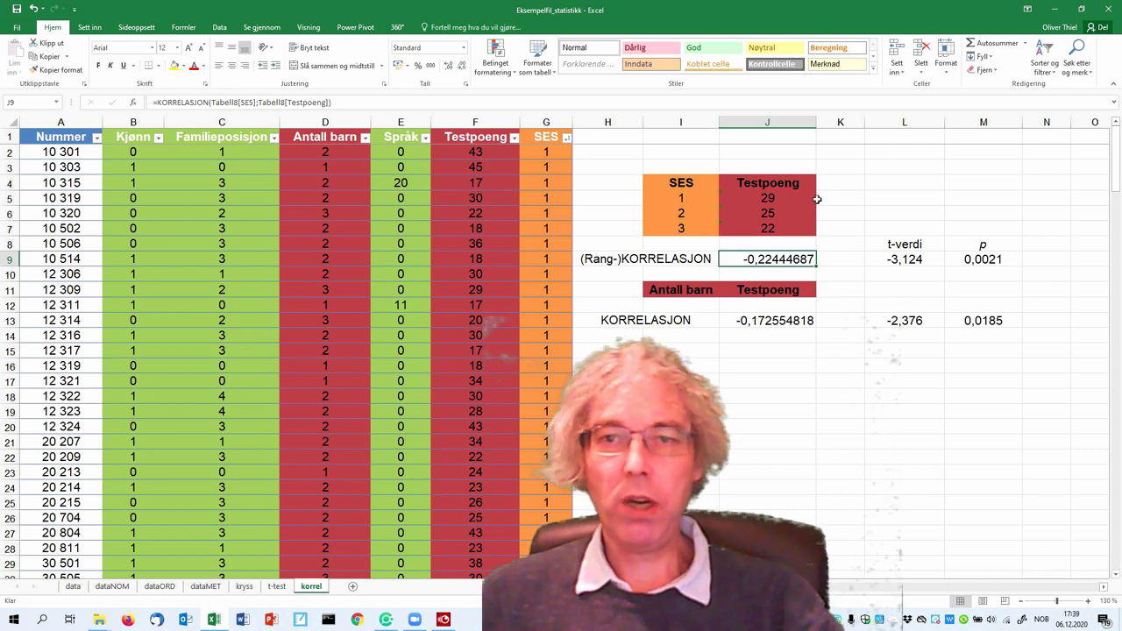
pyautogui.click(245, 589)
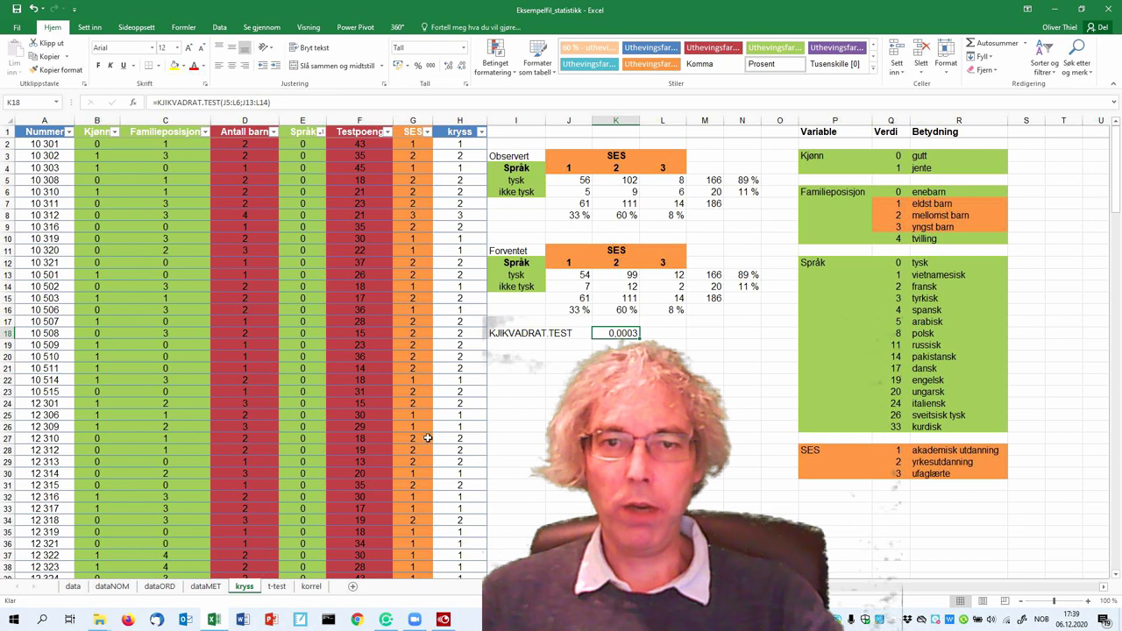
pyautogui.click(310, 587)
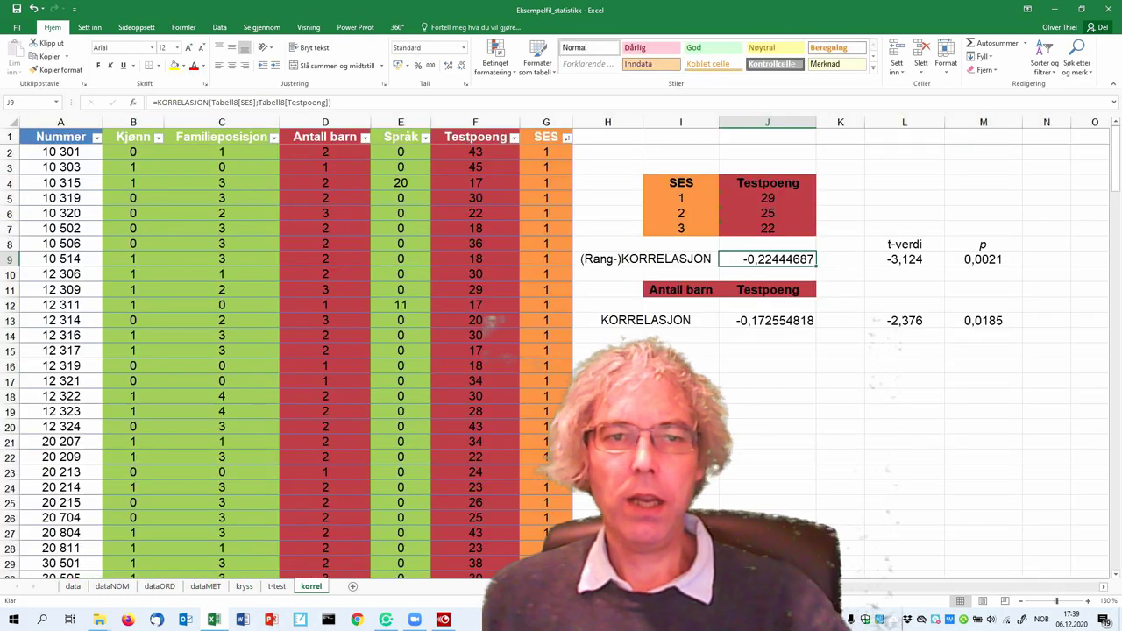